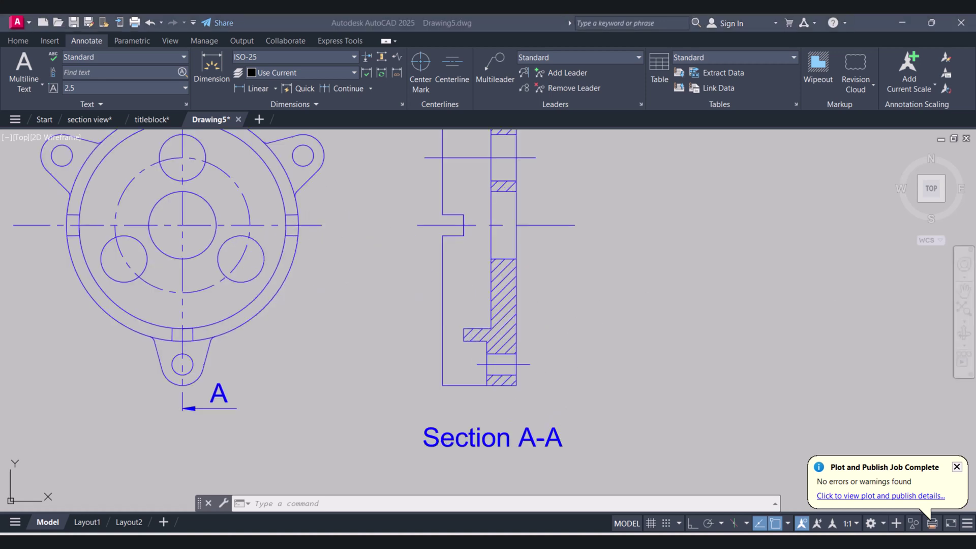
Zoom and pan model space so the flange view and Section A-A are centred.
{"action": "scroll", "coordinate": [422, 349], "scroll_direction": "down", "scroll_amount": 4}
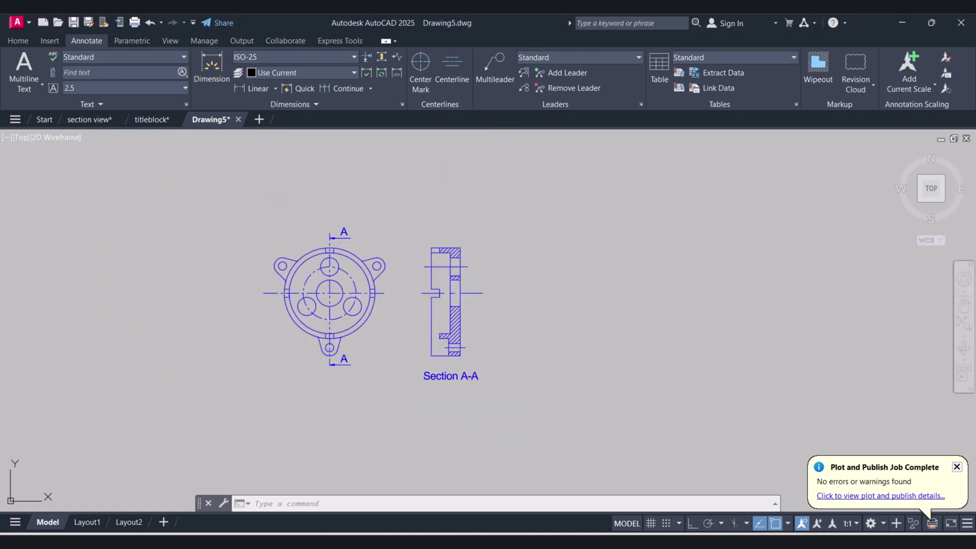
{"action": "scroll", "coordinate": [381, 331], "scroll_direction": "up", "scroll_amount": 1}
{"action": "middle_click_drag", "start_coordinate": [382, 331], "coordinate": [440, 351]}
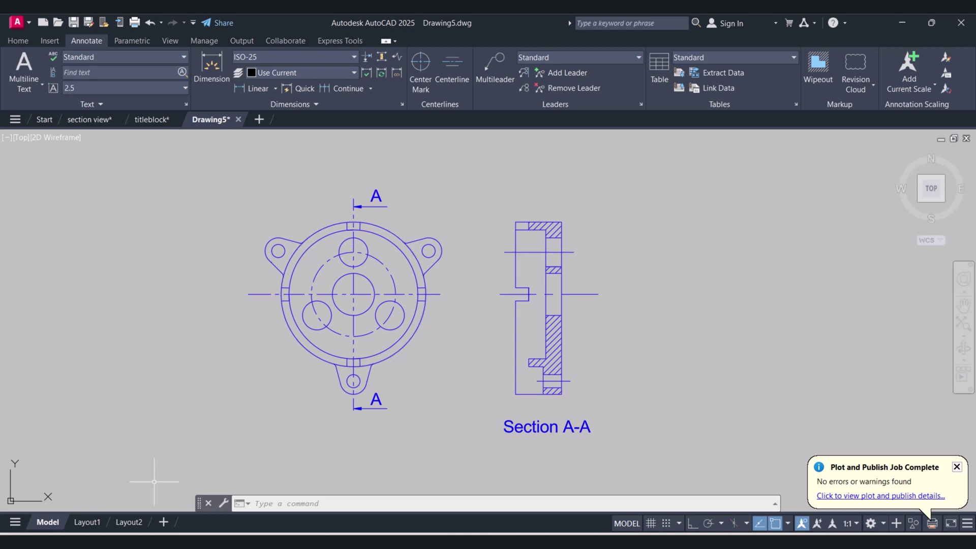
Switch to Layout1 and frame its paper sheet in the view.
{"action": "left_click", "coordinate": [86, 529]}
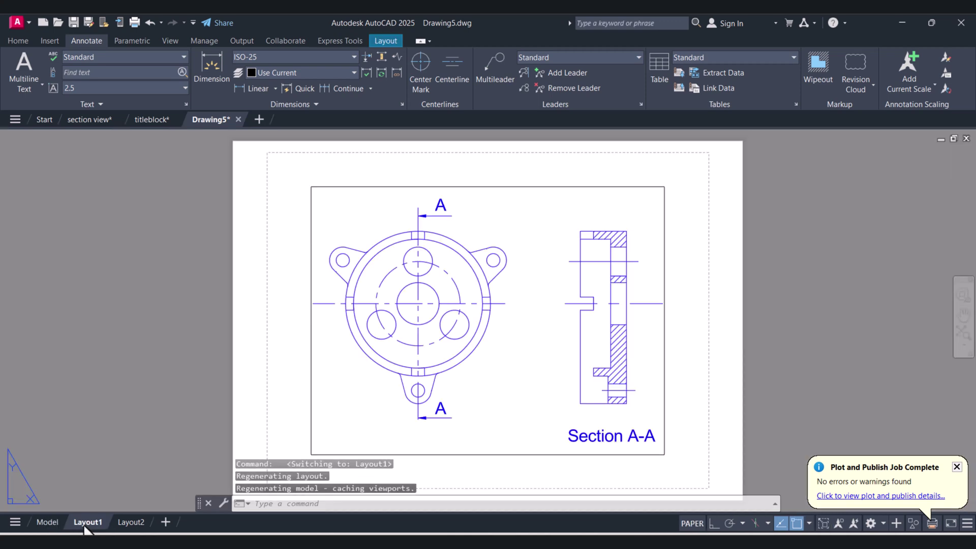
{"action": "scroll", "coordinate": [587, 379], "scroll_direction": "down", "scroll_amount": 2}
{"action": "middle_click_drag", "start_coordinate": [588, 363], "coordinate": [527, 322]}
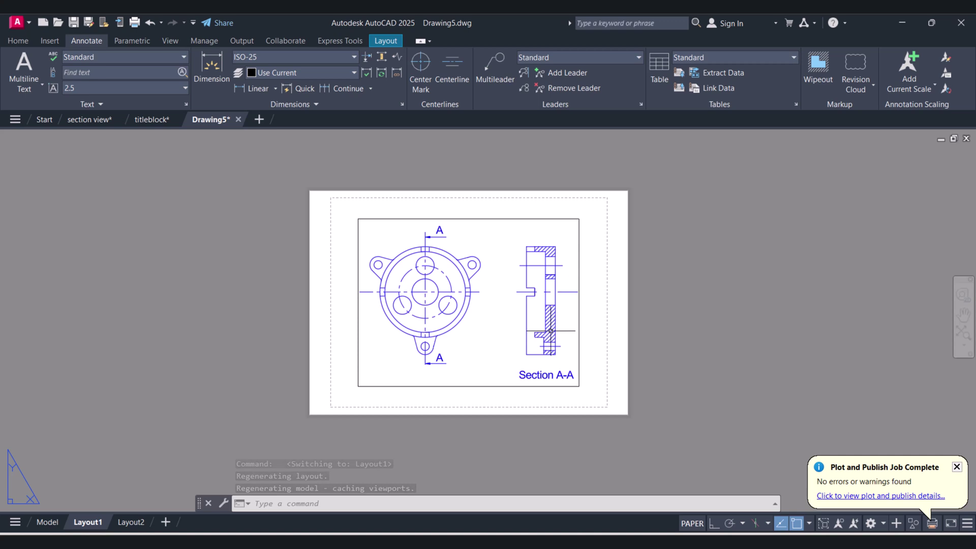
{"action": "scroll", "coordinate": [550, 331], "scroll_direction": "up", "scroll_amount": 2}
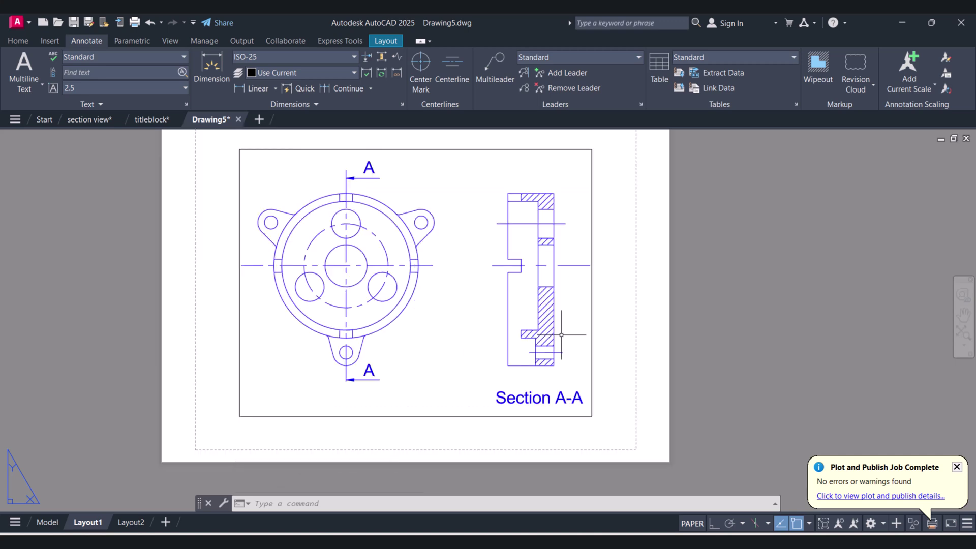
{"action": "middle_click_drag", "start_coordinate": [557, 335], "coordinate": [549, 349]}
{"action": "scroll", "coordinate": [554, 303], "scroll_direction": "down", "scroll_amount": 2}
{"action": "middle_click_drag", "start_coordinate": [553, 303], "coordinate": [552, 313]}
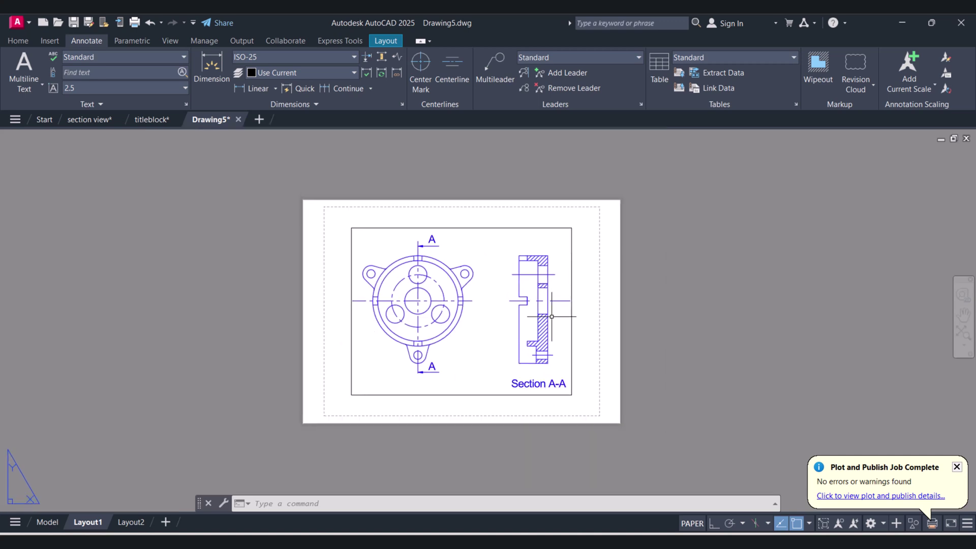
Erase the existing Layout1 viewport with a window selection, then enter MVSETUP.
{"action": "key", "text": "Escape"}
{"action": "key", "text": "Escape"}
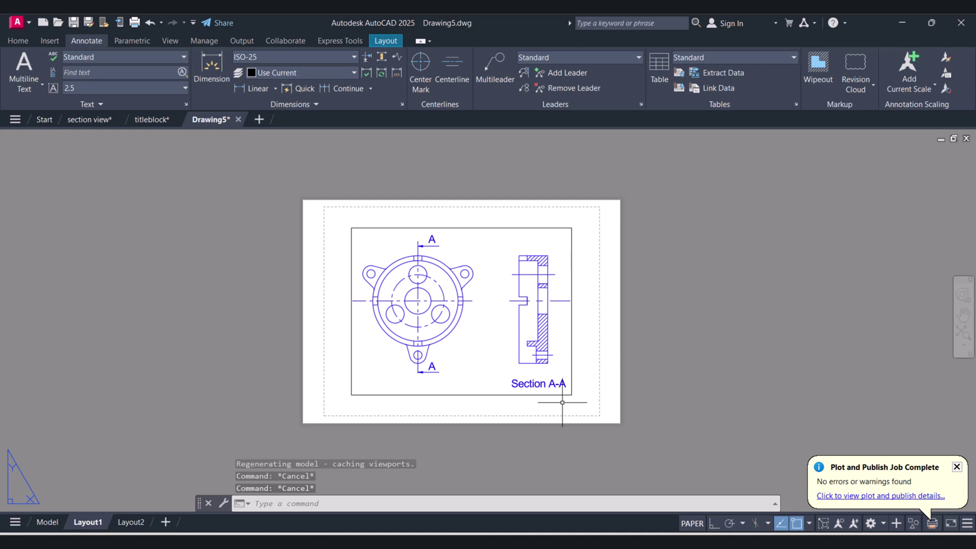
{"action": "type", "text": "E"}
{"action": "key", "text": "Return"}
{"action": "left_click", "coordinate": [589, 392]}
{"action": "left_click", "coordinate": [440, 264]}
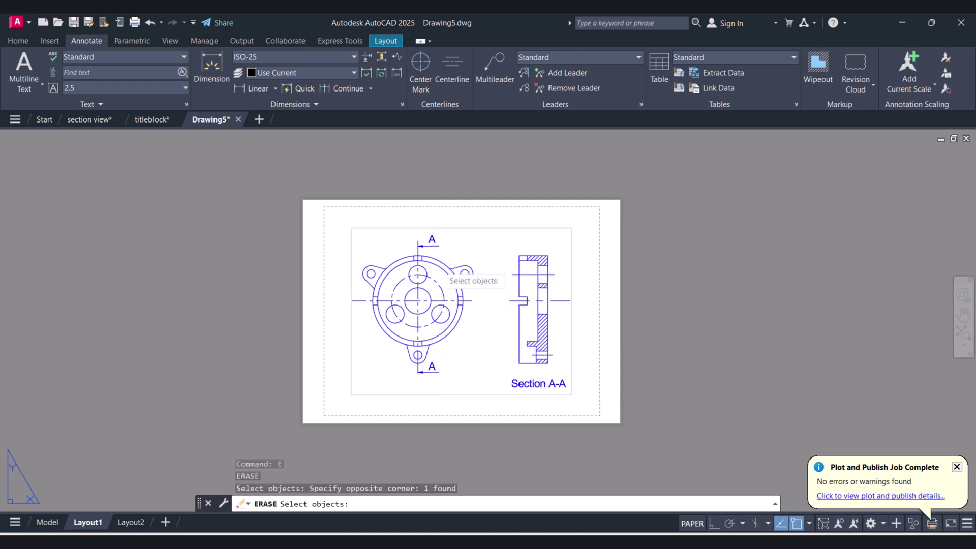
{"action": "key", "text": "Return"}
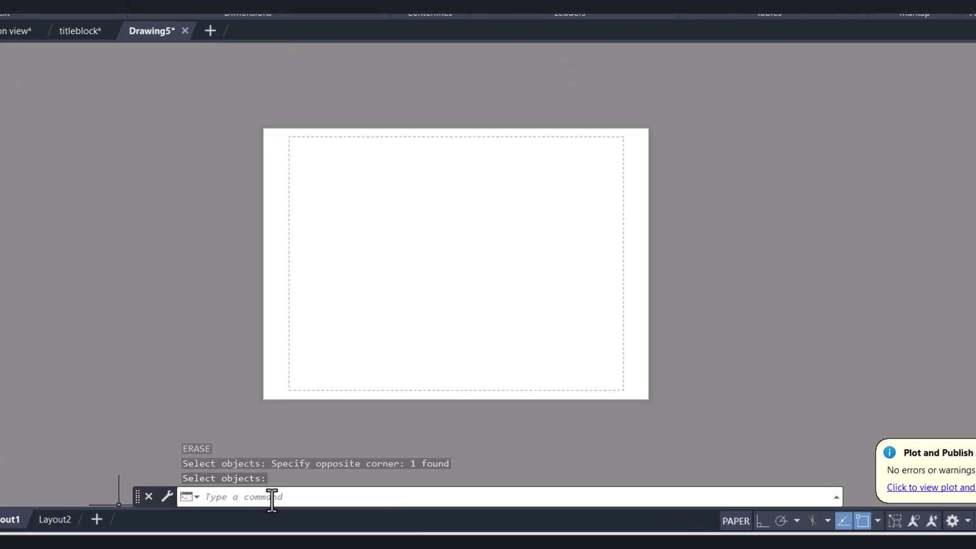
{"action": "left_click", "coordinate": [309, 505]}
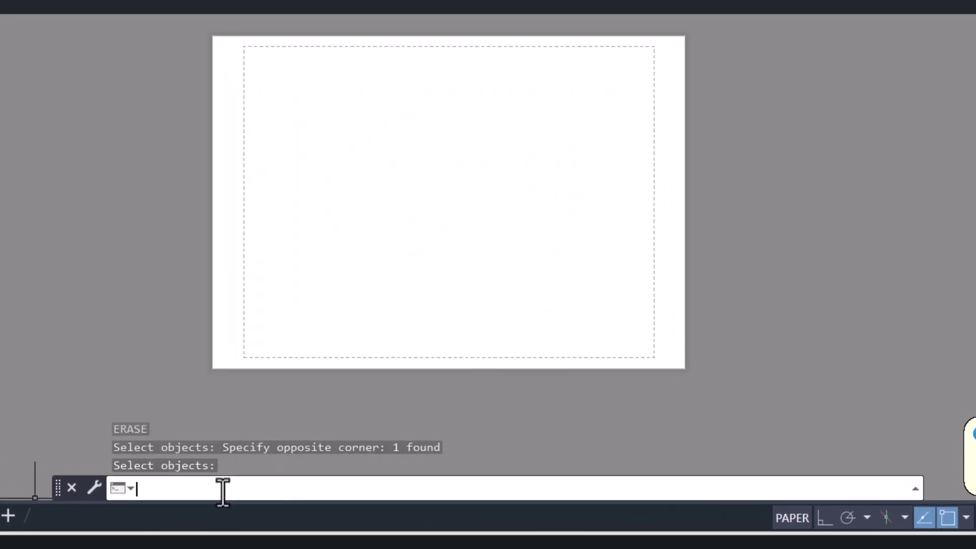
{"action": "type", "text": "MVSe"}
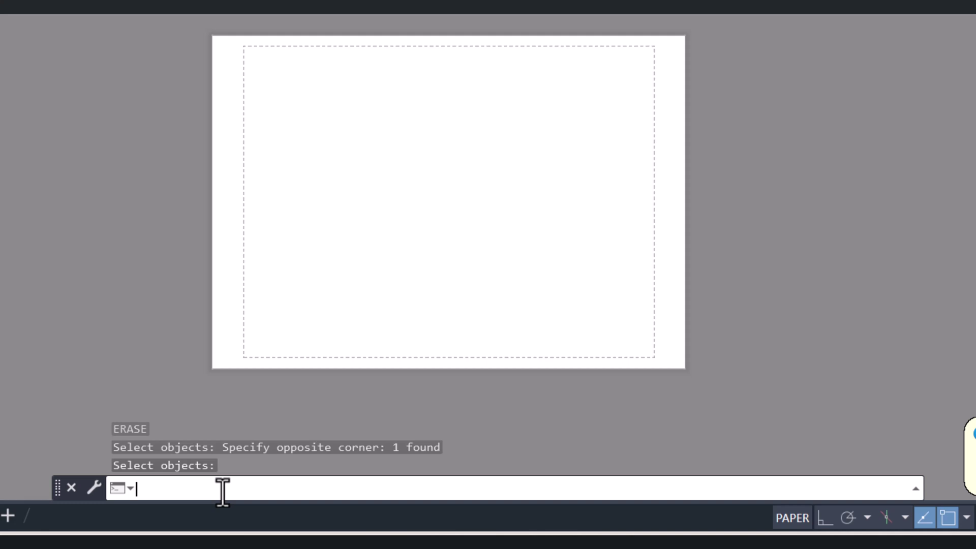
{"action": "type", "text": "t"}
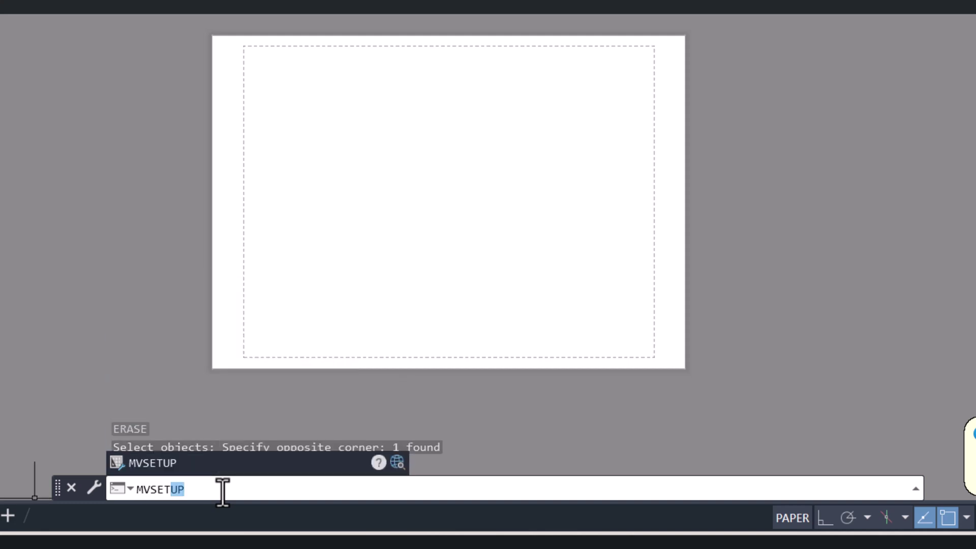
Run MVSETUP's Title block Insert option and choose title block 1, ISO A4 Size(mm).
{"action": "key", "text": "Return"}
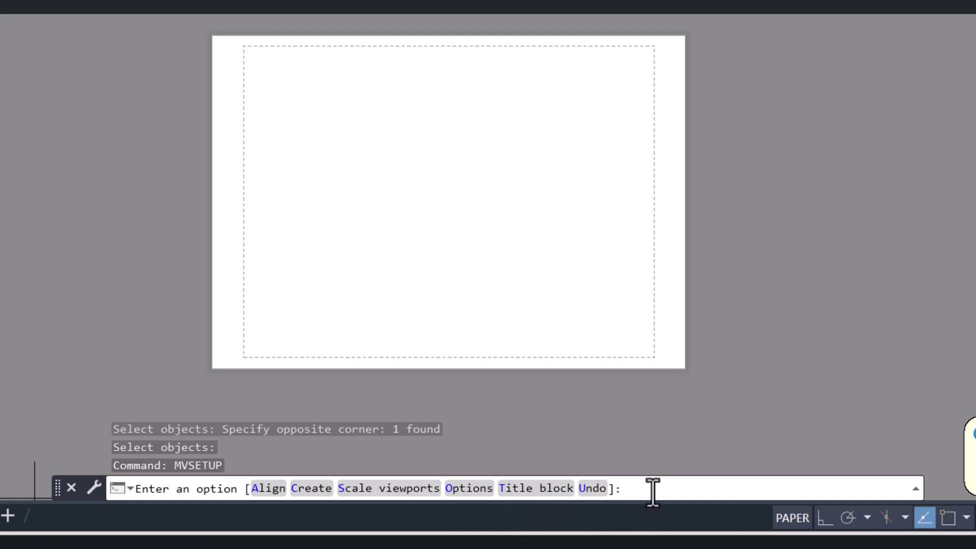
{"action": "key", "text": "Return"}
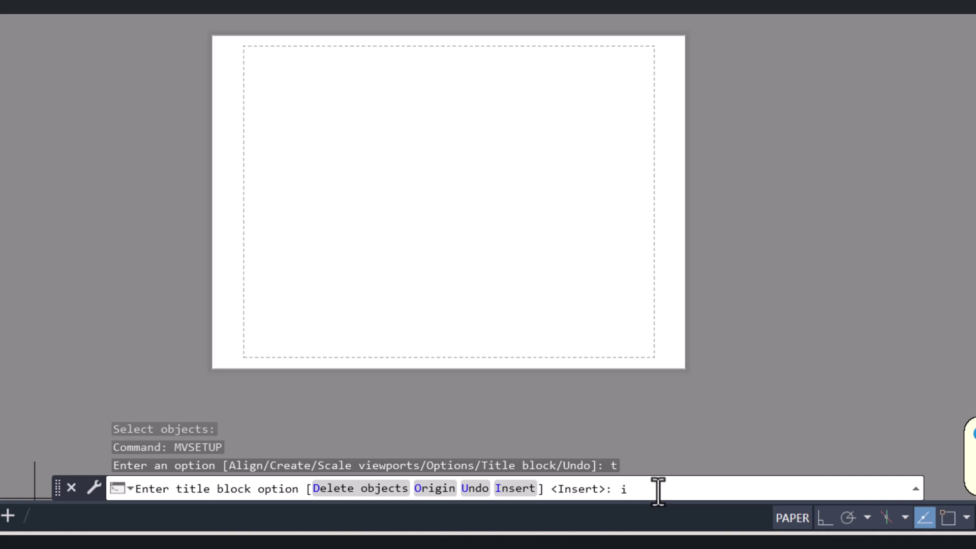
{"action": "key", "text": "Return"}
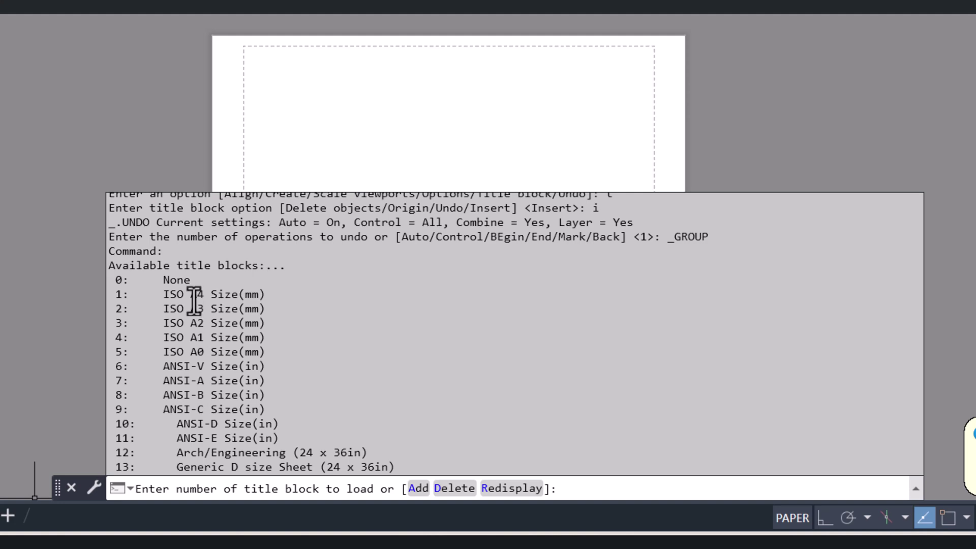
{"action": "left_click", "coordinate": [582, 489]}
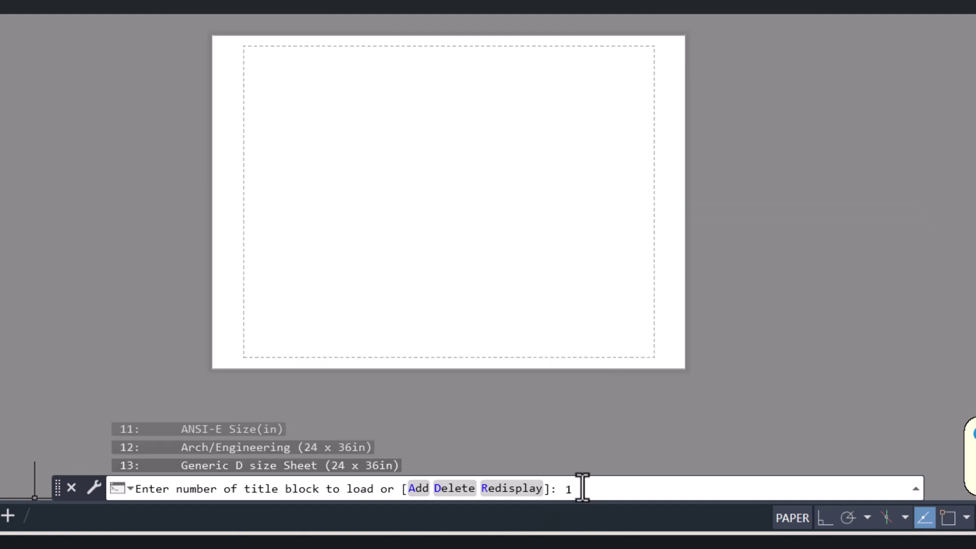
Load ISO A4 title block 1 onto Layout1 and exit MVSETUP.
{"action": "key", "text": "Return"}
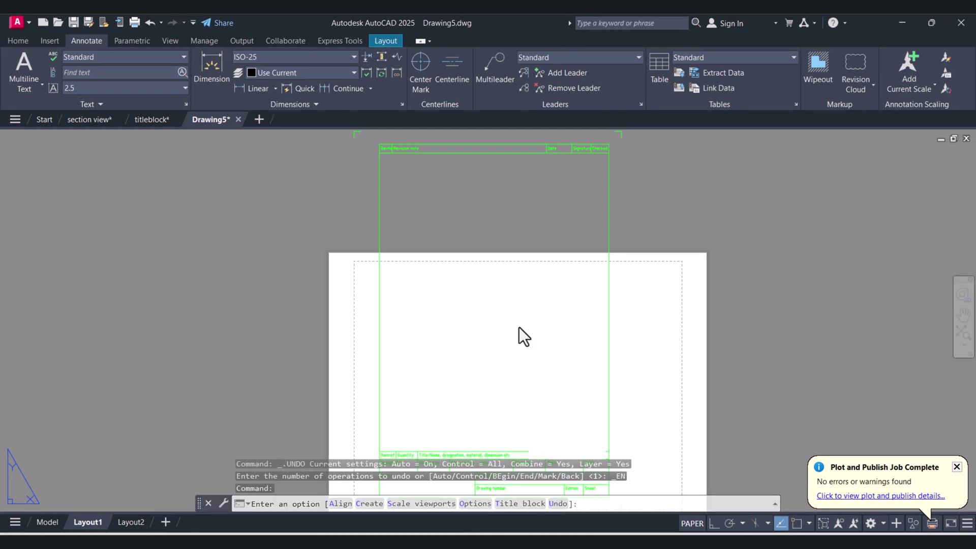
{"action": "scroll", "coordinate": [519, 327], "scroll_direction": "down", "scroll_amount": 2}
{"action": "scroll", "coordinate": [512, 317], "scroll_direction": "down", "scroll_amount": 1}
{"action": "key", "text": "Escape"}
{"action": "middle_click_drag", "start_coordinate": [506, 316], "coordinate": [420, 326]}
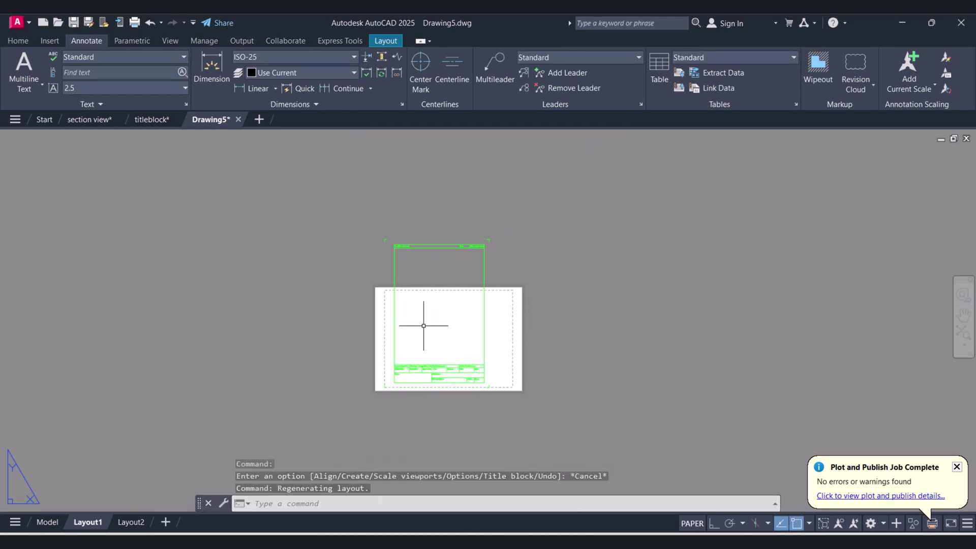
Move the title block to the right of the paper sheet.
{"action": "type", "text": "m"}
{"action": "key", "text": "Return"}
{"action": "scroll", "coordinate": [408, 288], "scroll_direction": "up", "scroll_amount": 2}
{"action": "left_click", "coordinate": [331, 174]}
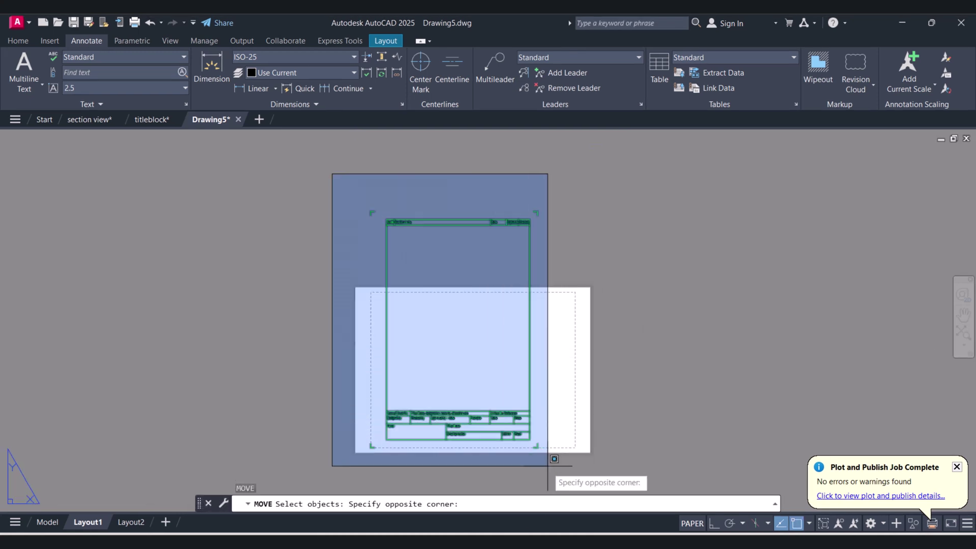
{"action": "left_click", "coordinate": [545, 468]}
{"action": "key", "text": "Return"}
{"action": "left_click", "coordinate": [516, 457]}
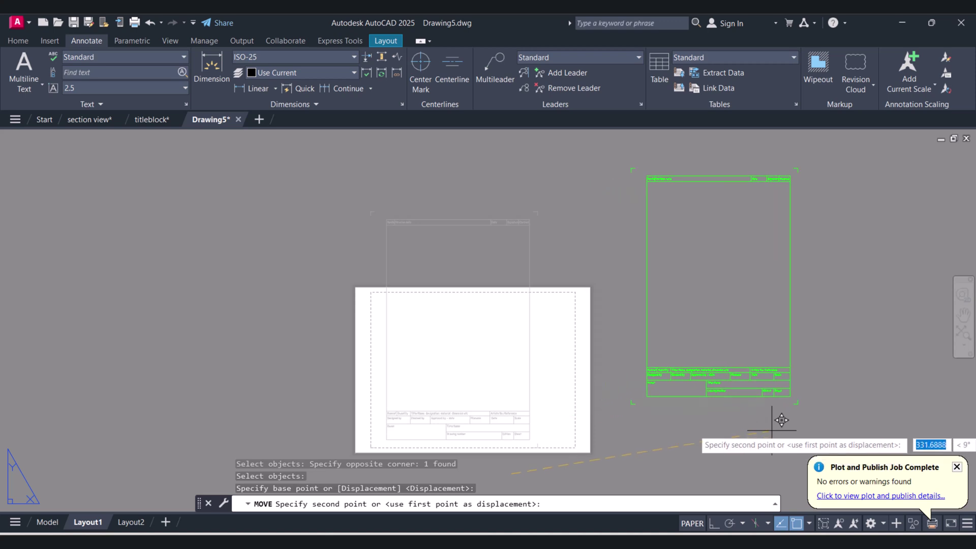
{"action": "left_click", "coordinate": [776, 415]}
{"action": "middle_click_drag", "start_coordinate": [719, 427], "coordinate": [555, 443]}
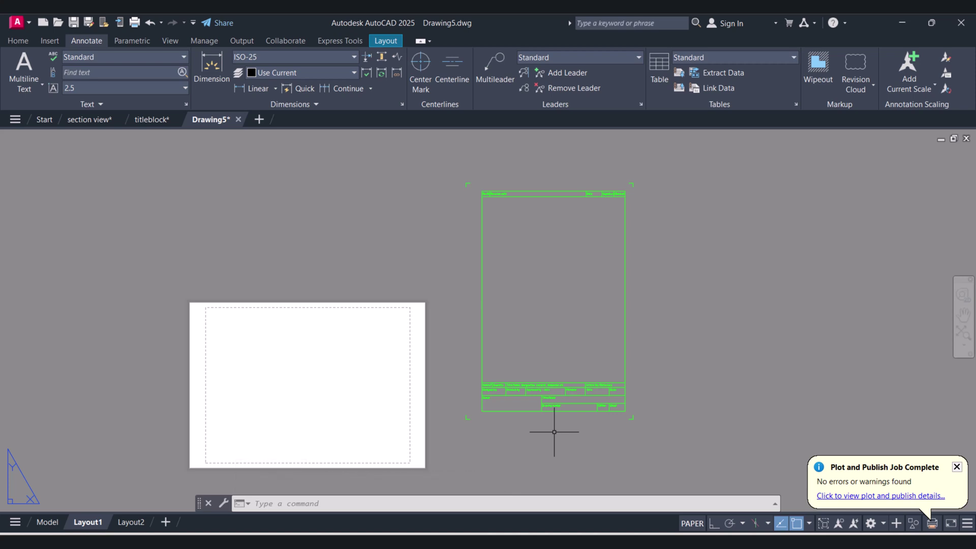
Plot Layout1 to DWG To PDF.pc3 with opening the PDF in a viewer turned off.
{"action": "type", "text": "PLOT"}
{"action": "key", "text": "Return"}
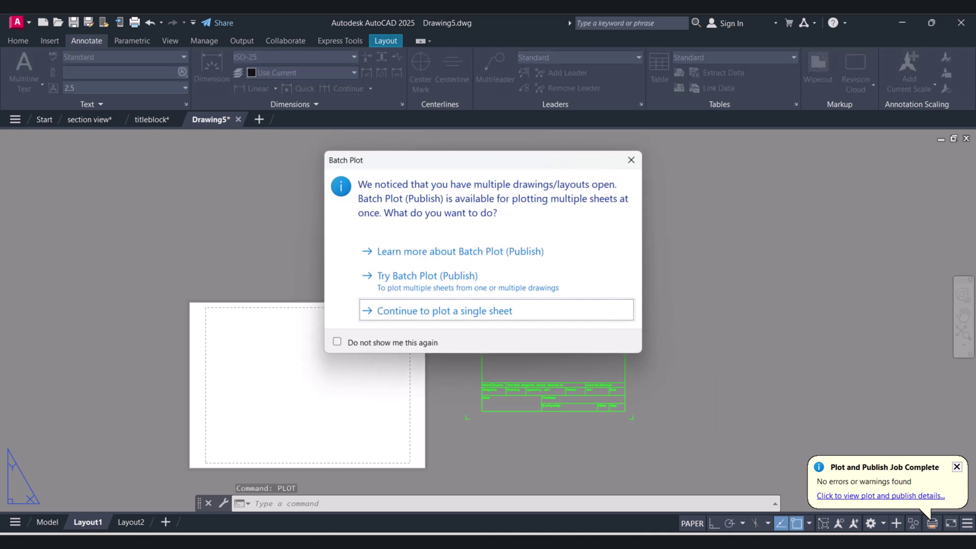
{"action": "left_click", "coordinate": [468, 319]}
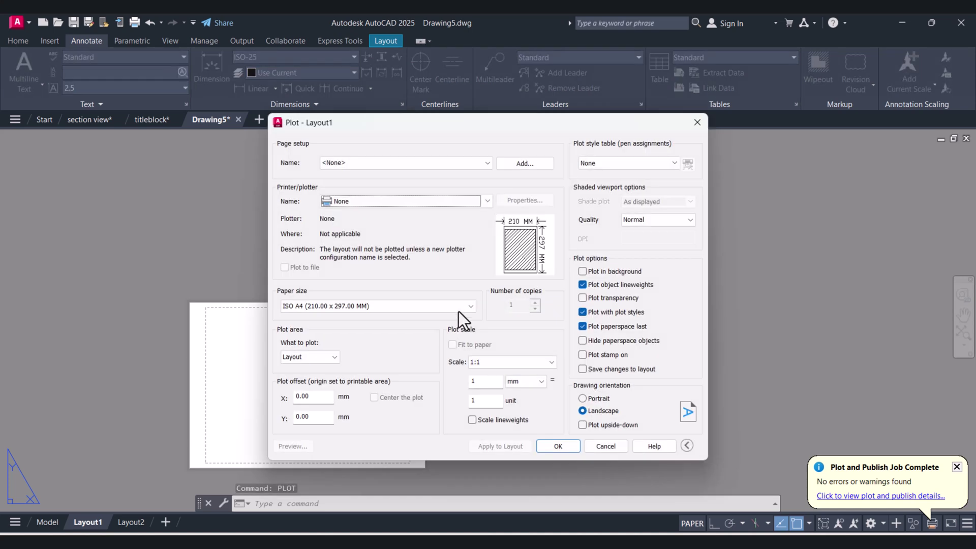
{"action": "left_click_drag", "start_coordinate": [466, 124], "coordinate": [442, 117]}
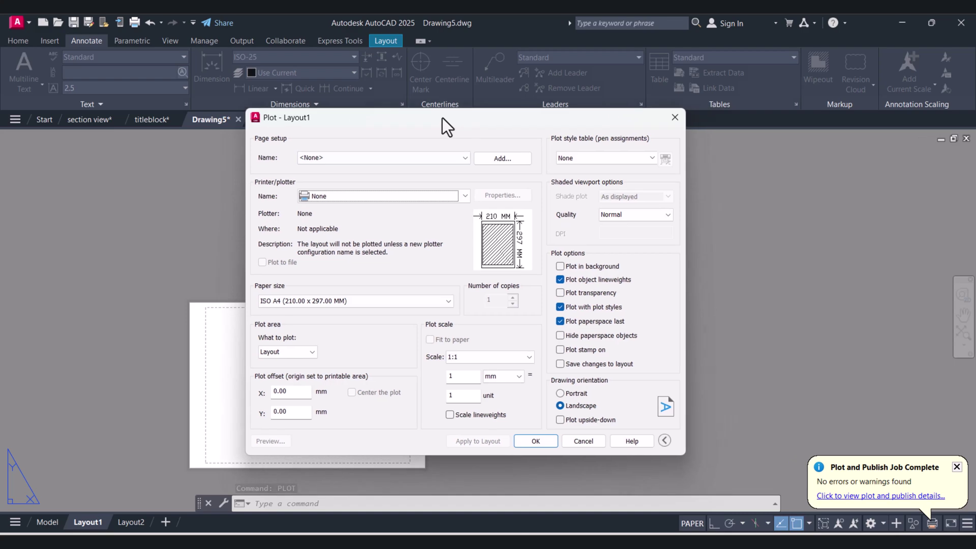
{"action": "left_click", "coordinate": [463, 196]}
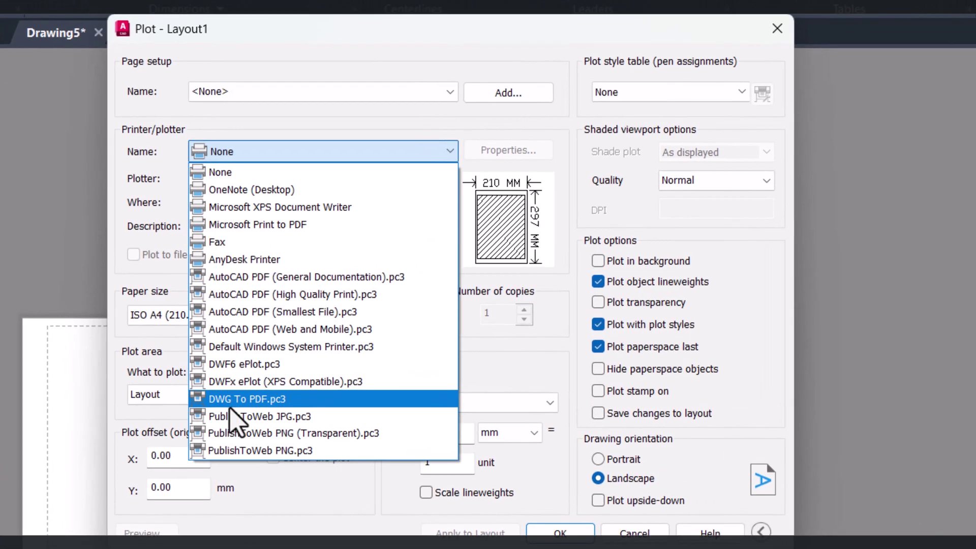
{"action": "left_click", "coordinate": [277, 383]}
{"action": "left_click", "coordinate": [399, 255]}
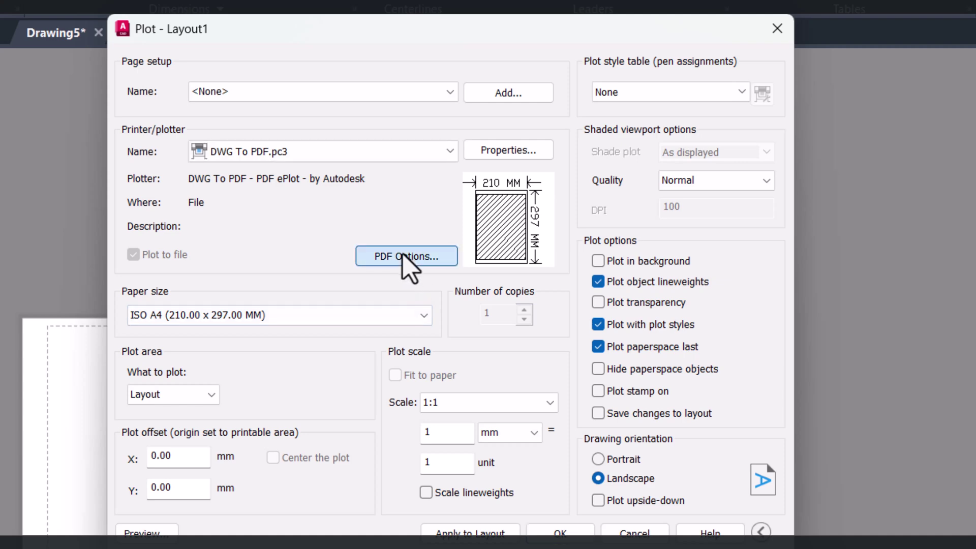
{"action": "left_click", "coordinate": [244, 158]}
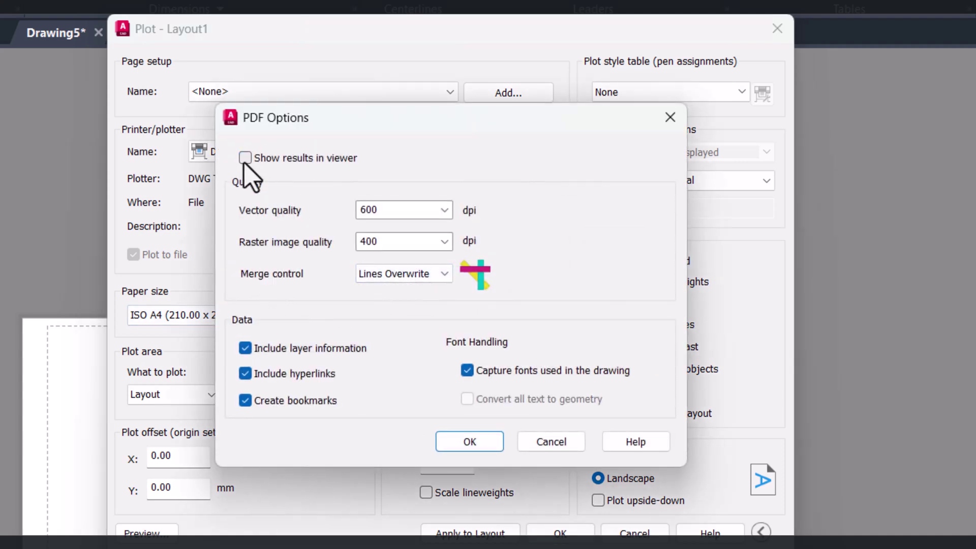
{"action": "left_click", "coordinate": [470, 441]}
{"action": "left_click", "coordinate": [401, 364]}
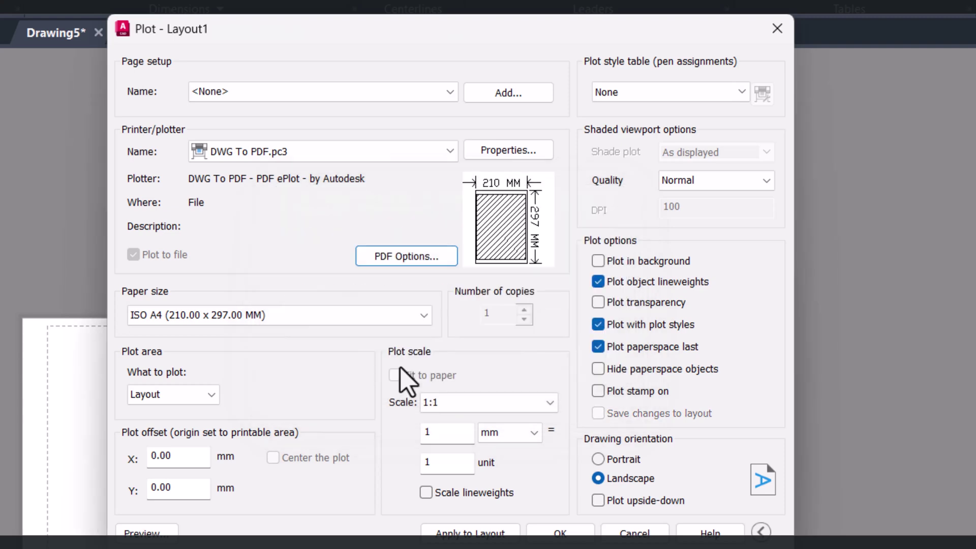
Set the paper size to ISO full bleed A4 (297.00 x 210.00 MM).
{"action": "left_click", "coordinate": [257, 315]}
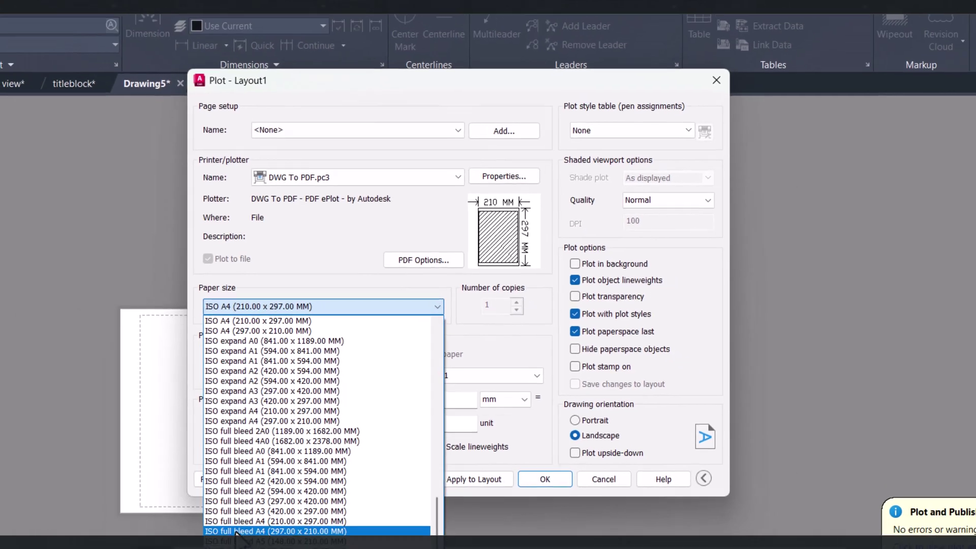
{"action": "left_click", "coordinate": [262, 523]}
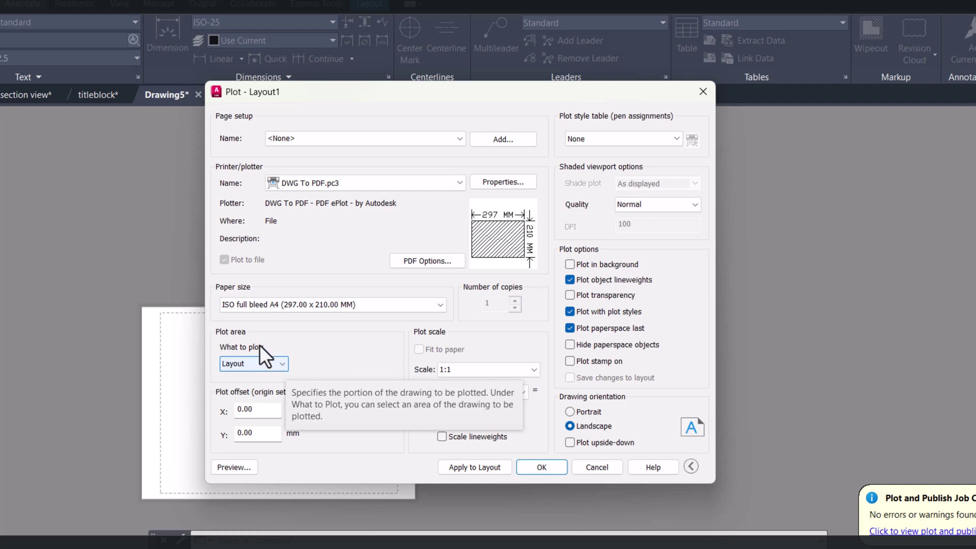
{"action": "left_click", "coordinate": [280, 364]}
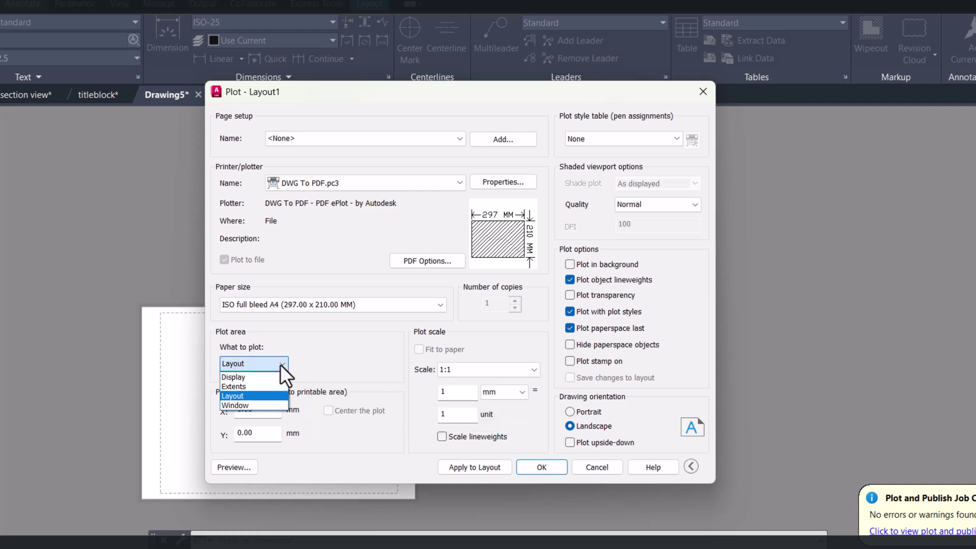
Set the plot area to Window, with corners picked around the title block.
{"action": "left_click", "coordinate": [249, 404]}
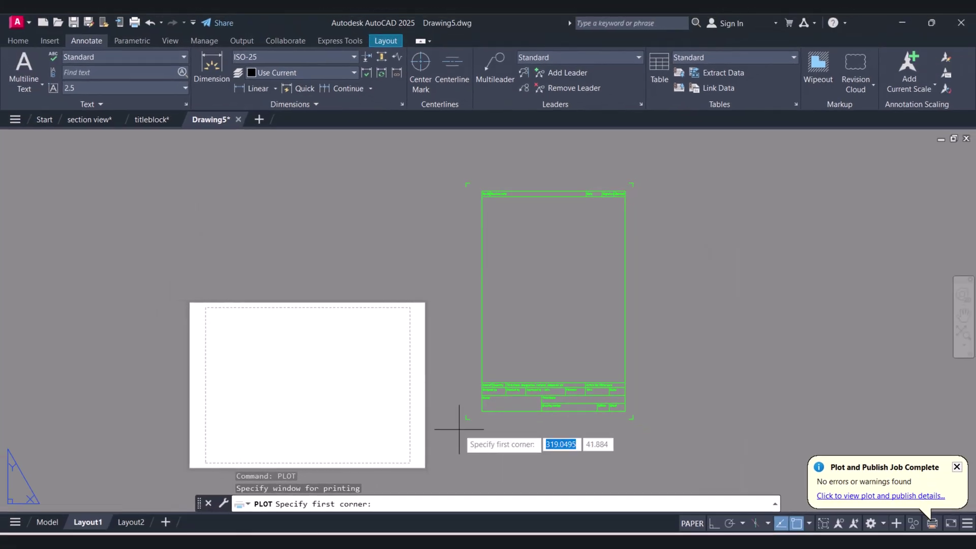
{"action": "scroll", "coordinate": [458, 414], "scroll_direction": "up", "scroll_amount": 5}
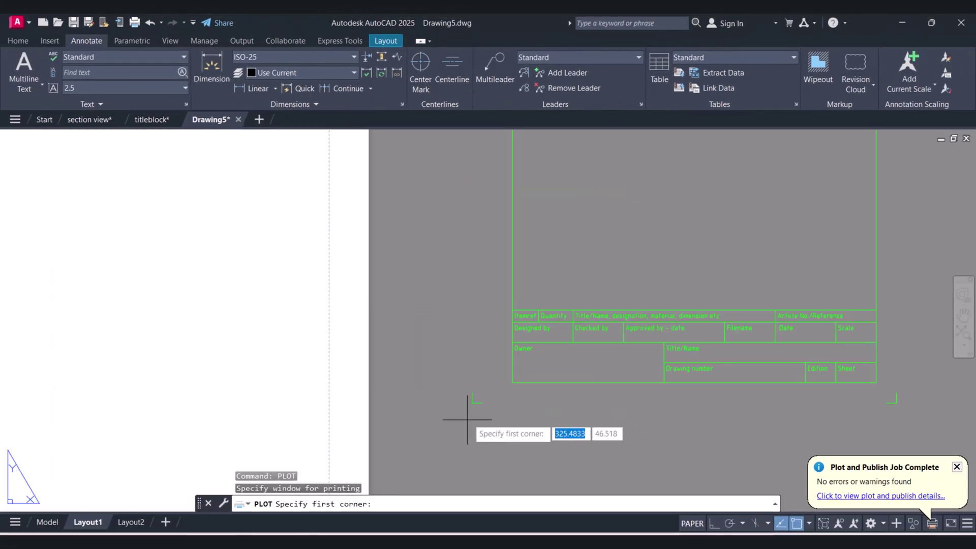
{"action": "left_click", "coordinate": [471, 399]}
{"action": "scroll", "coordinate": [469, 406], "scroll_direction": "down", "scroll_amount": 6}
{"action": "scroll", "coordinate": [547, 257], "scroll_direction": "up", "scroll_amount": 4}
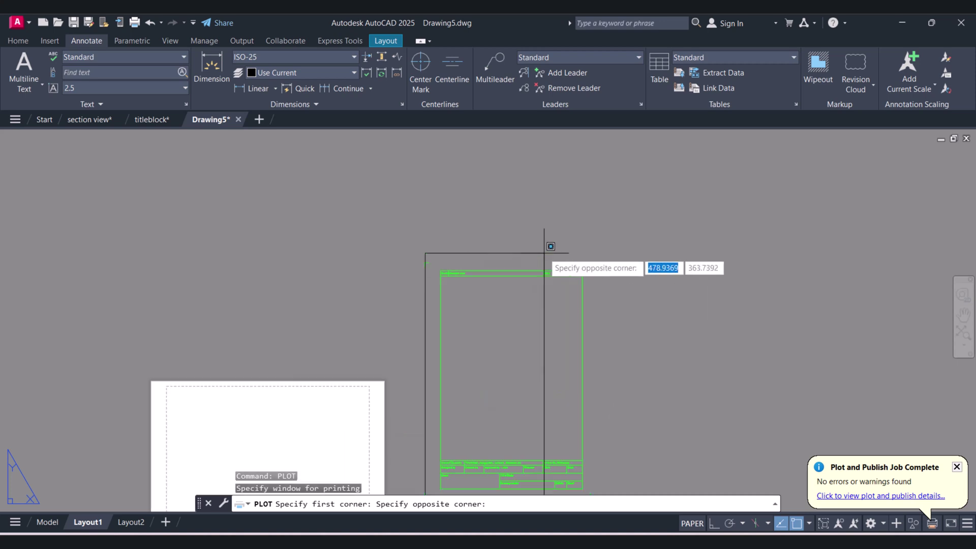
{"action": "left_click", "coordinate": [655, 278]}
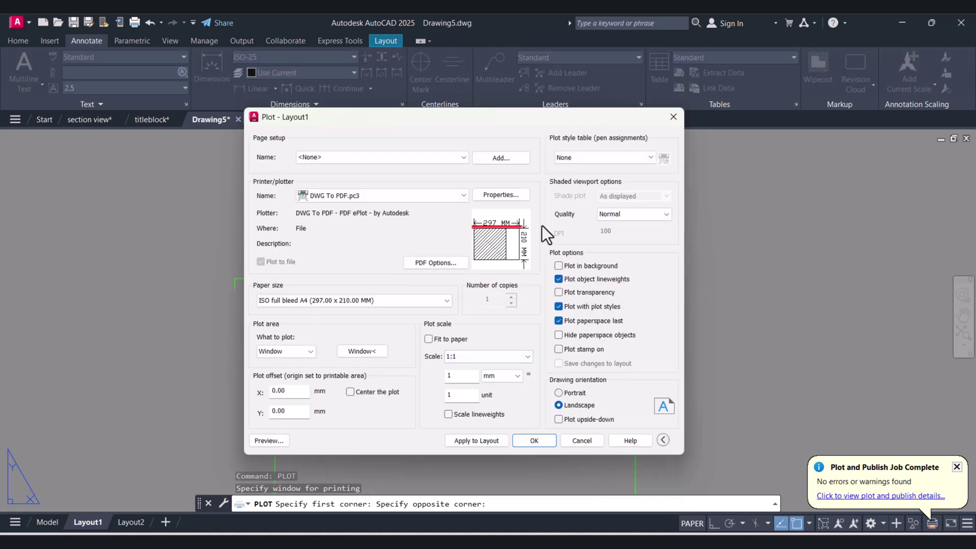
Use portrait orientation and monochrome.ctb plot style, and apply them to Layout1.
{"action": "left_click", "coordinate": [559, 393]}
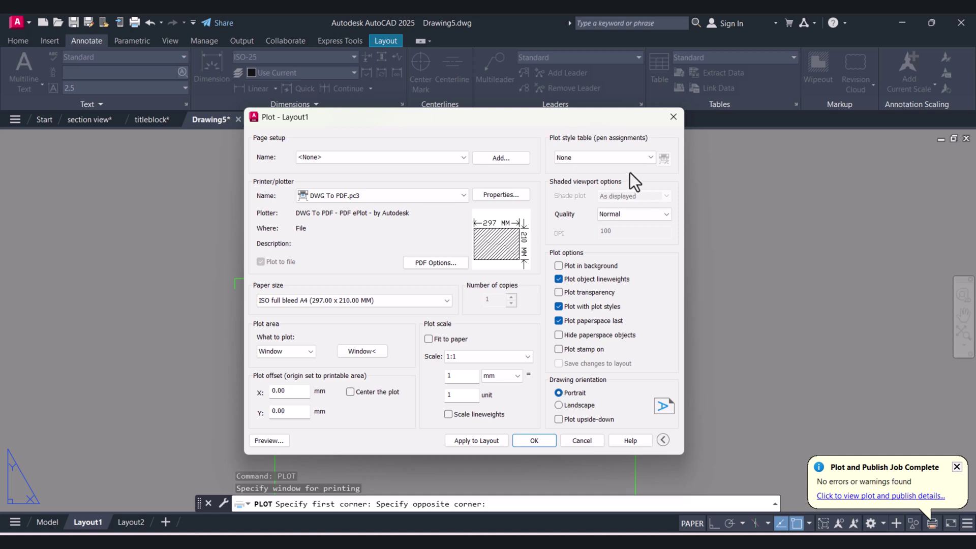
{"action": "left_click", "coordinate": [626, 154]}
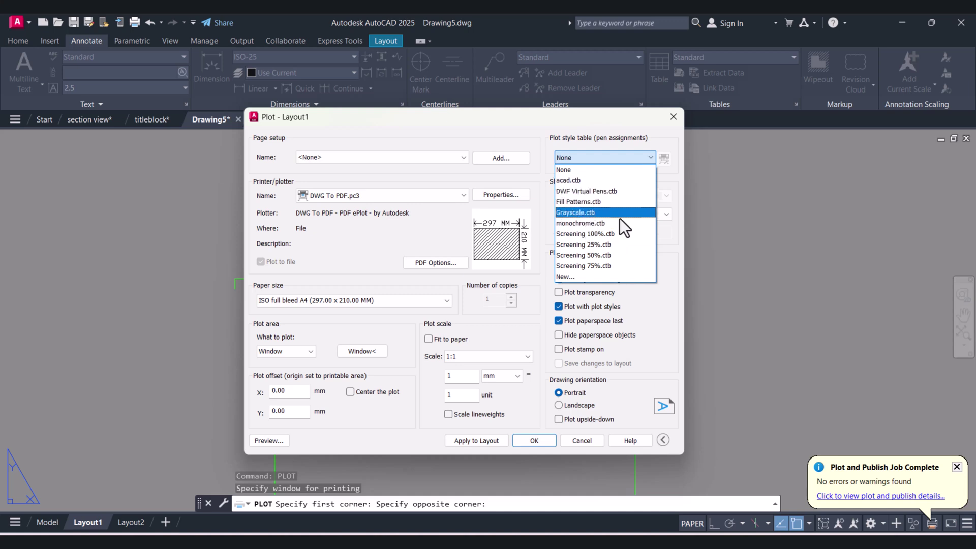
{"action": "left_click", "coordinate": [581, 222]}
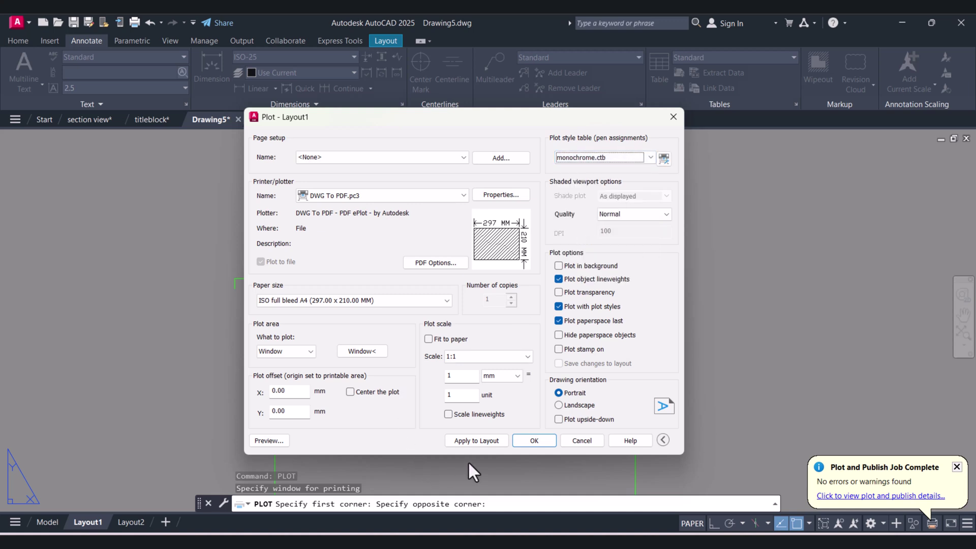
{"action": "left_click", "coordinate": [487, 443]}
Preview the portrait title block sheet, then plot it from the preview.
{"action": "left_click", "coordinate": [265, 440]}
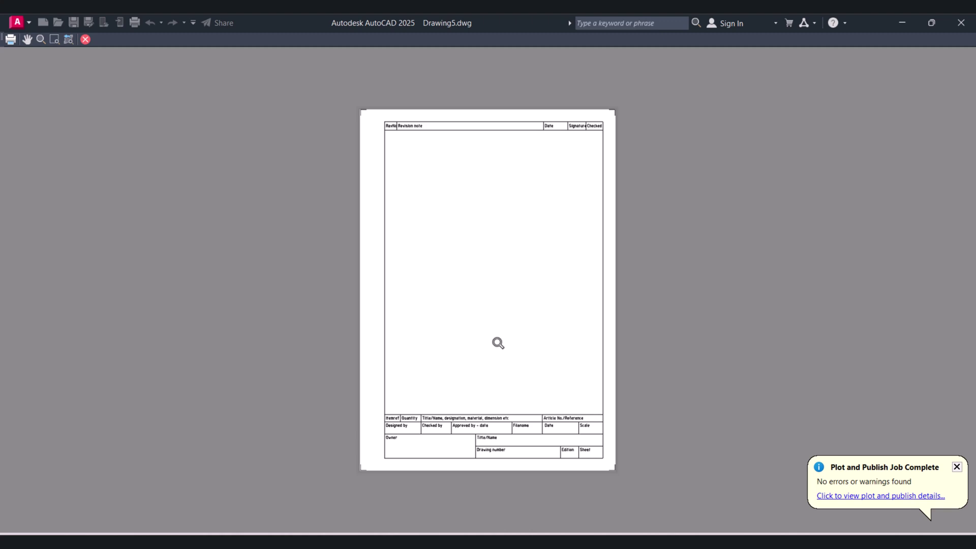
{"action": "right_click", "coordinate": [464, 244]}
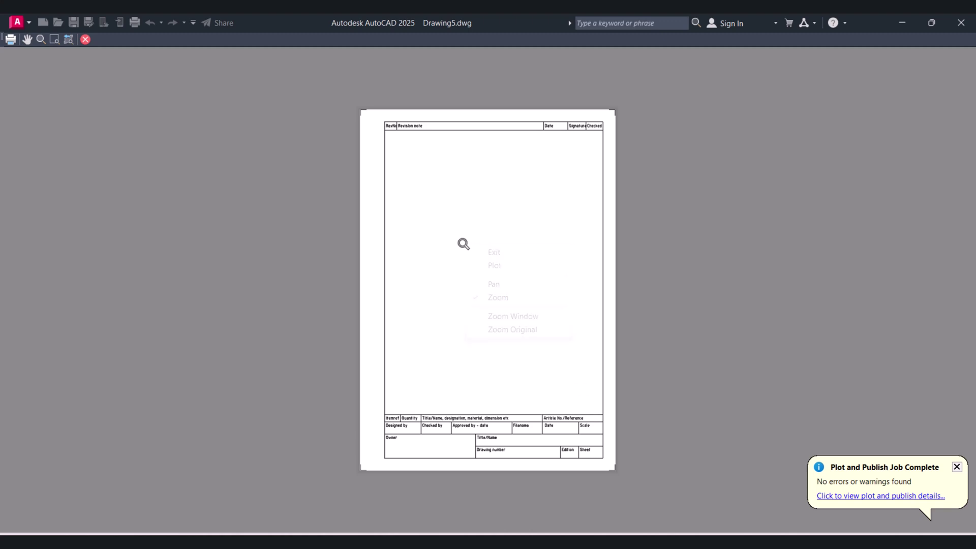
{"action": "left_click", "coordinate": [487, 267]}
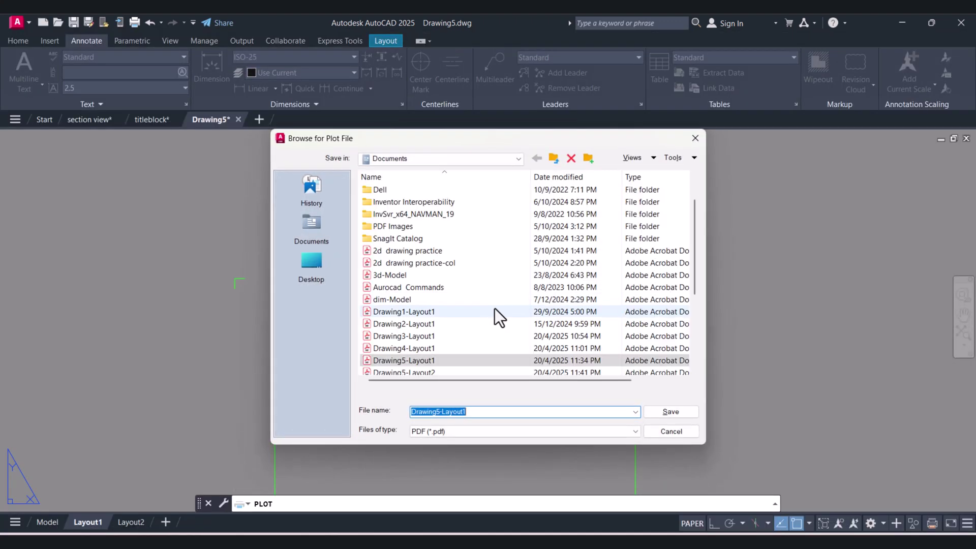
Save the plot as a PDF, dismiss the file-in-use warning, and reframe the Layout1 sheet.
{"action": "left_click", "coordinate": [662, 406]}
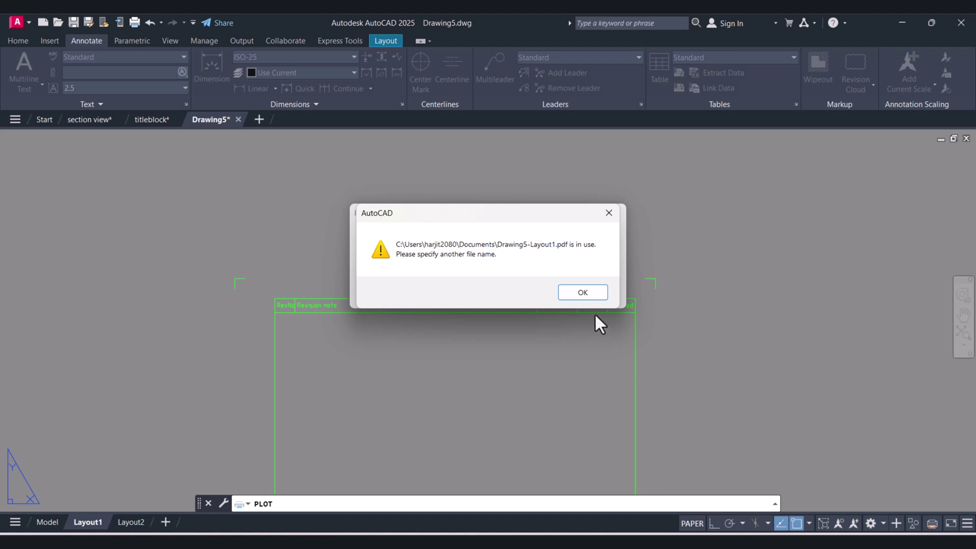
{"action": "left_click", "coordinate": [588, 296]}
{"action": "scroll", "coordinate": [603, 310], "scroll_direction": "down", "scroll_amount": 3}
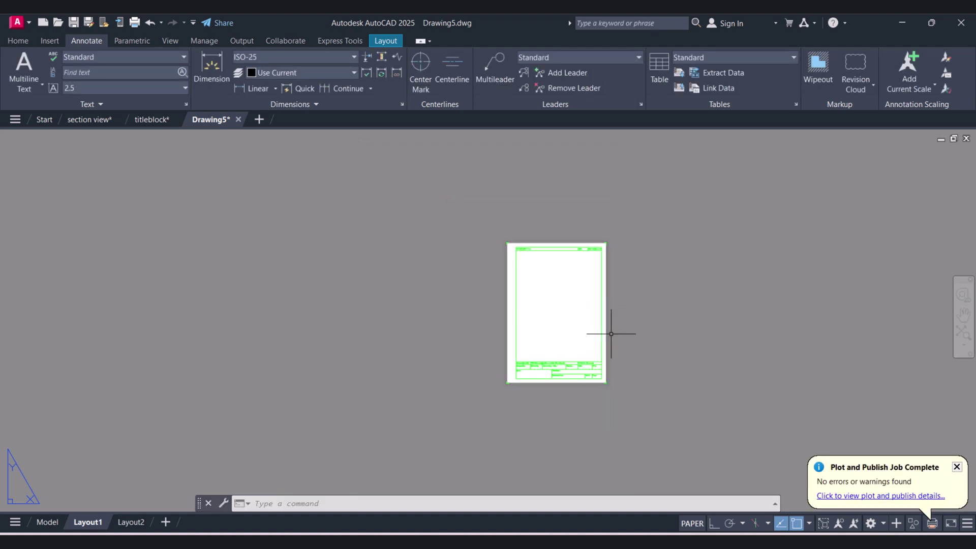
{"action": "scroll", "coordinate": [611, 334], "scroll_direction": "up", "scroll_amount": 3}
{"action": "middle_click_drag", "start_coordinate": [534, 338], "coordinate": [458, 447]}
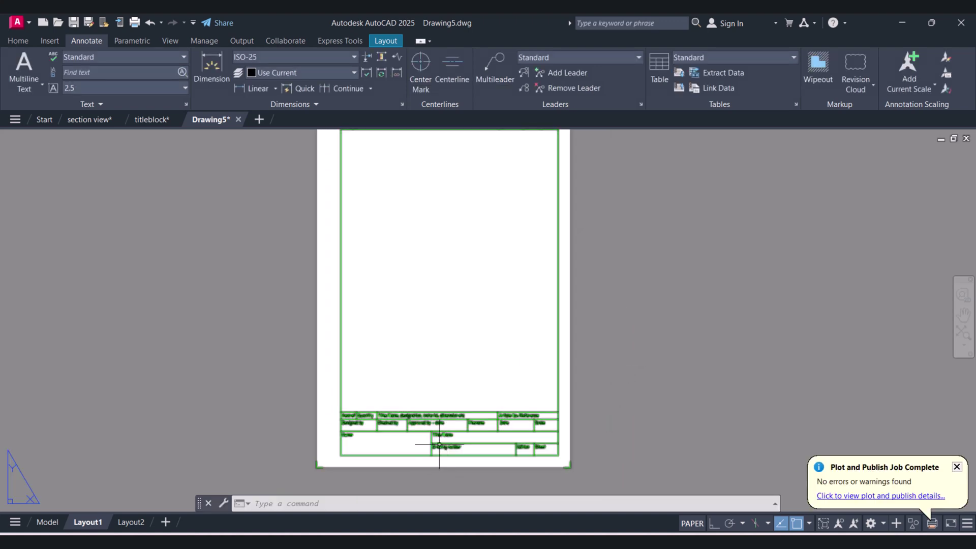
{"action": "scroll", "coordinate": [439, 444], "scroll_direction": "up", "scroll_amount": 2}
{"action": "scroll", "coordinate": [511, 435], "scroll_direction": "down", "scroll_amount": 2}
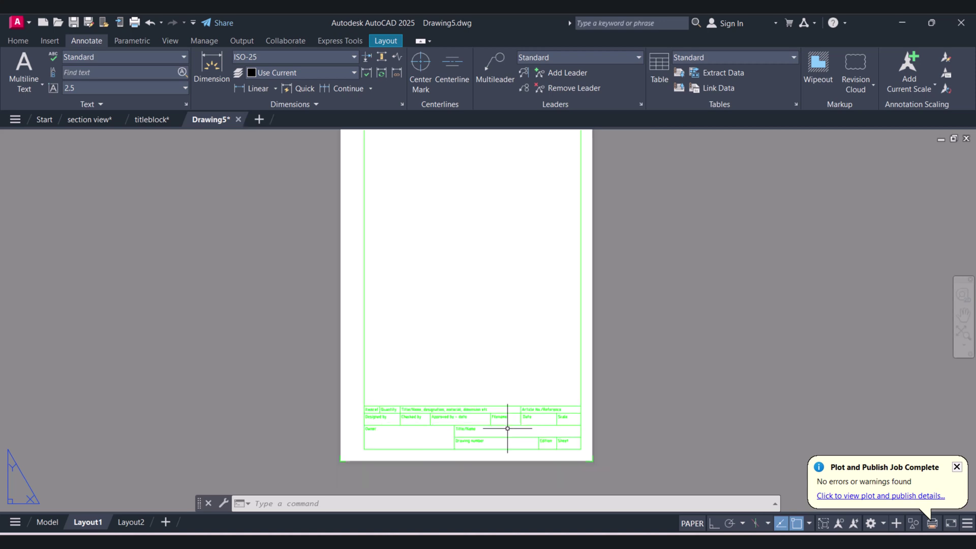
{"action": "middle_click_drag", "start_coordinate": [507, 429], "coordinate": [488, 436]}
{"action": "scroll", "coordinate": [488, 435], "scroll_direction": "down", "scroll_amount": 2}
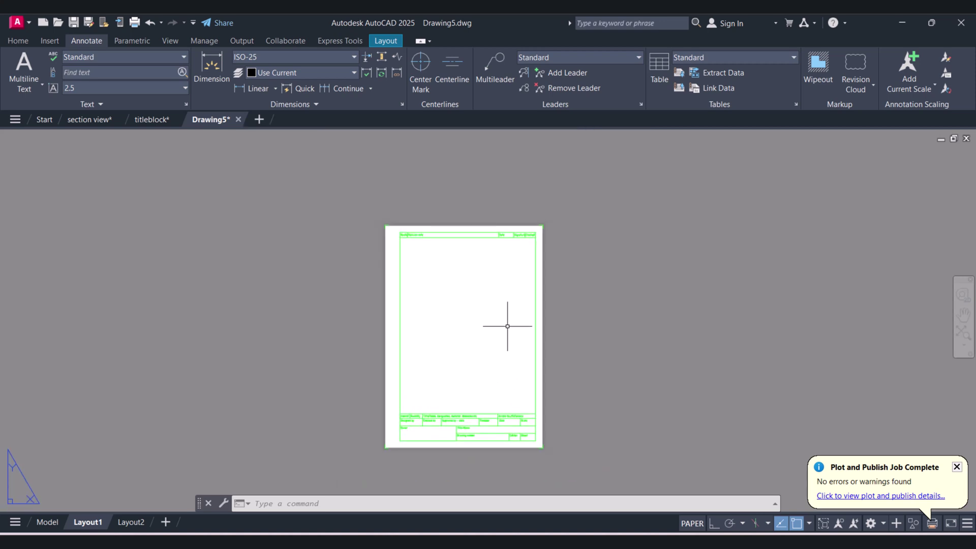
{"action": "left_click", "coordinate": [299, 505]}
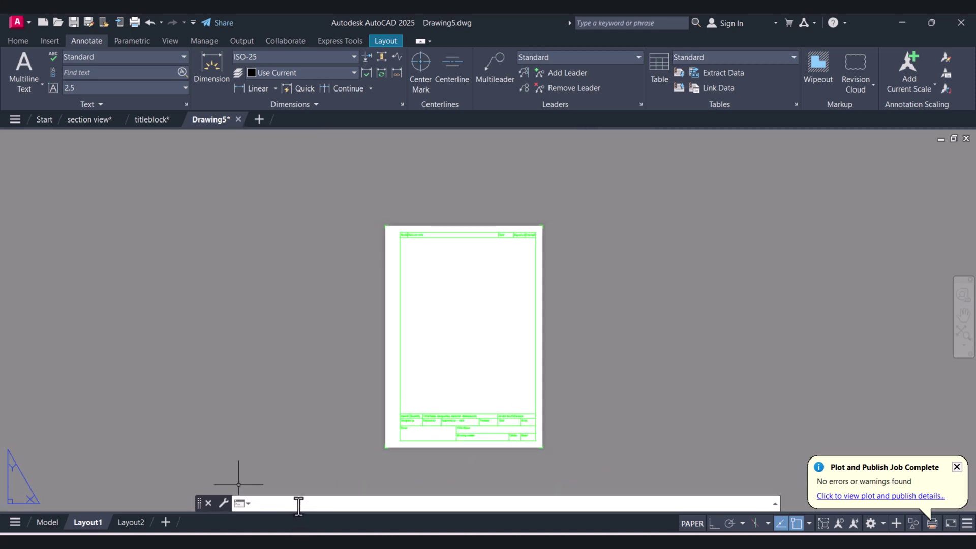
Add a Single viewport spanning from the sheet's upper left to just above the title block.
{"action": "type", "text": "view"}
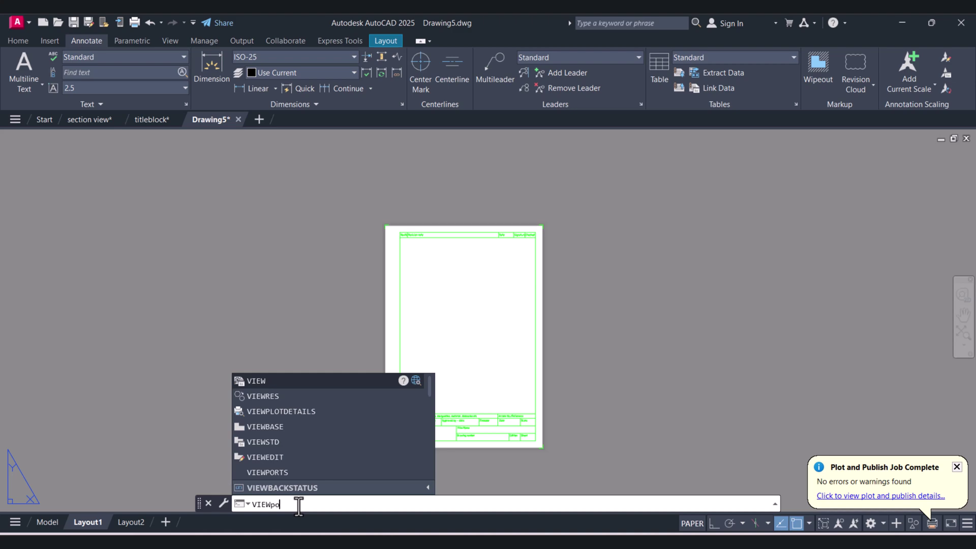
{"action": "type", "text": "ports"}
{"action": "key", "text": "Return"}
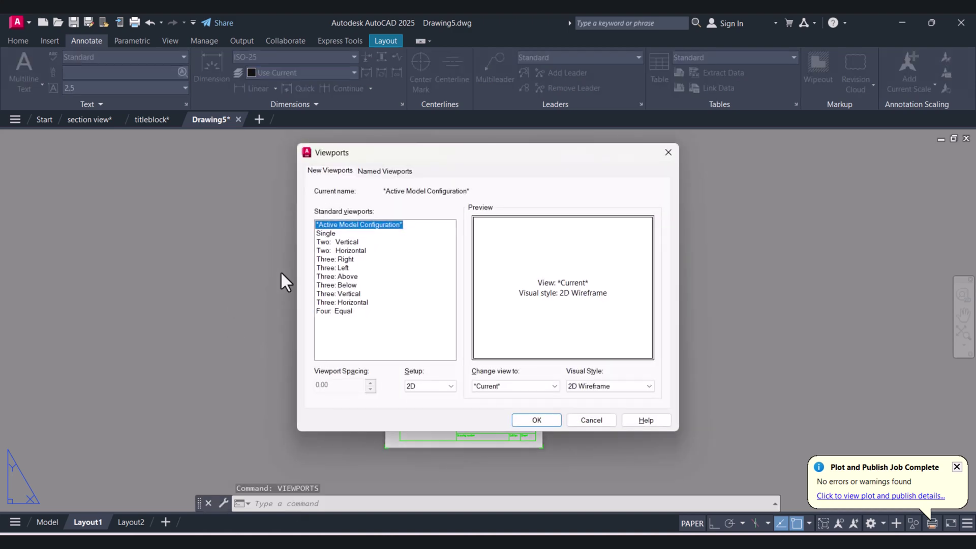
{"action": "left_click", "coordinate": [326, 234]}
{"action": "left_click", "coordinate": [533, 423]}
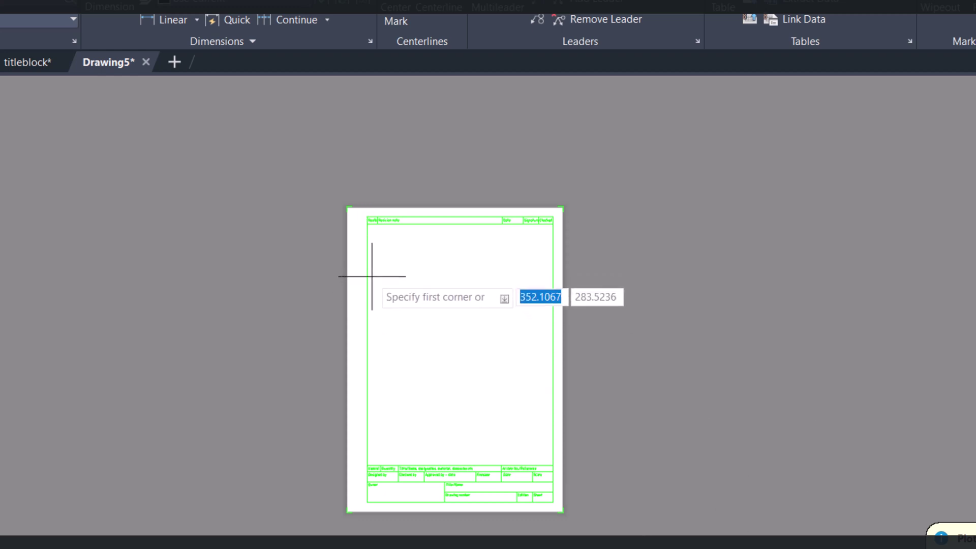
{"action": "left_click", "coordinate": [371, 276]}
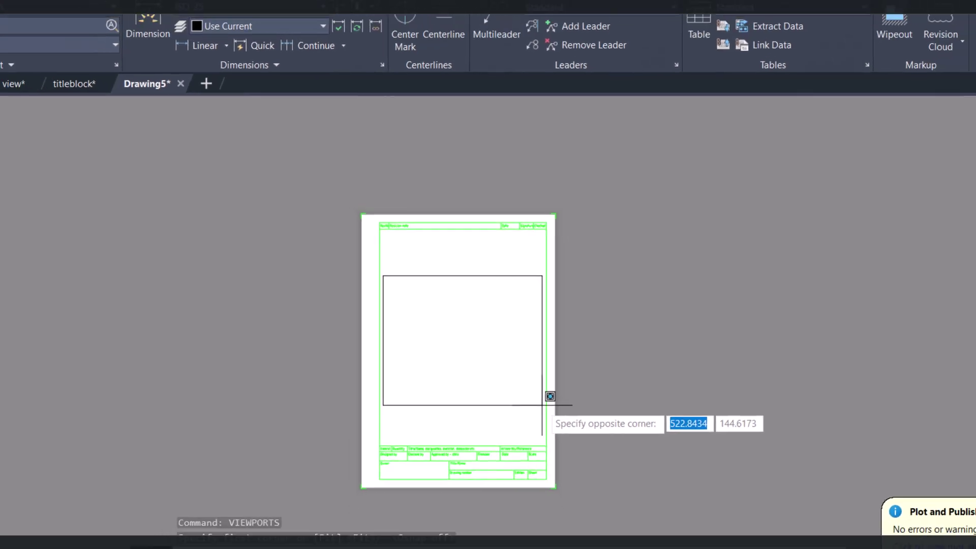
{"action": "left_click", "coordinate": [548, 418]}
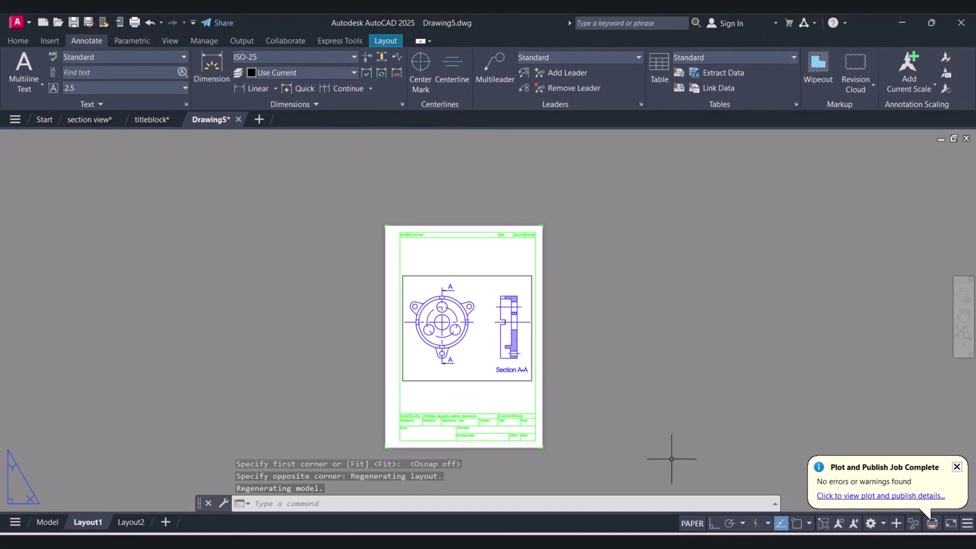
Zoom to the iso_a4 title block, select it and choose Edit Block In-place.
{"action": "scroll", "coordinate": [490, 372], "scroll_direction": "up", "scroll_amount": 2}
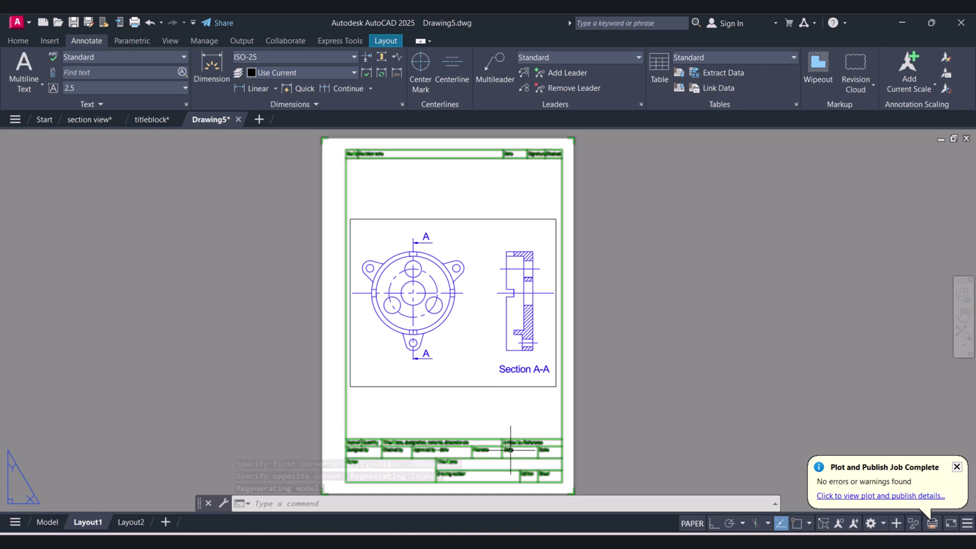
{"action": "middle_click_drag", "start_coordinate": [511, 452], "coordinate": [498, 391]}
{"action": "scroll", "coordinate": [499, 392], "scroll_direction": "up", "scroll_amount": 2}
{"action": "scroll", "coordinate": [386, 399], "scroll_direction": "up", "scroll_amount": 2}
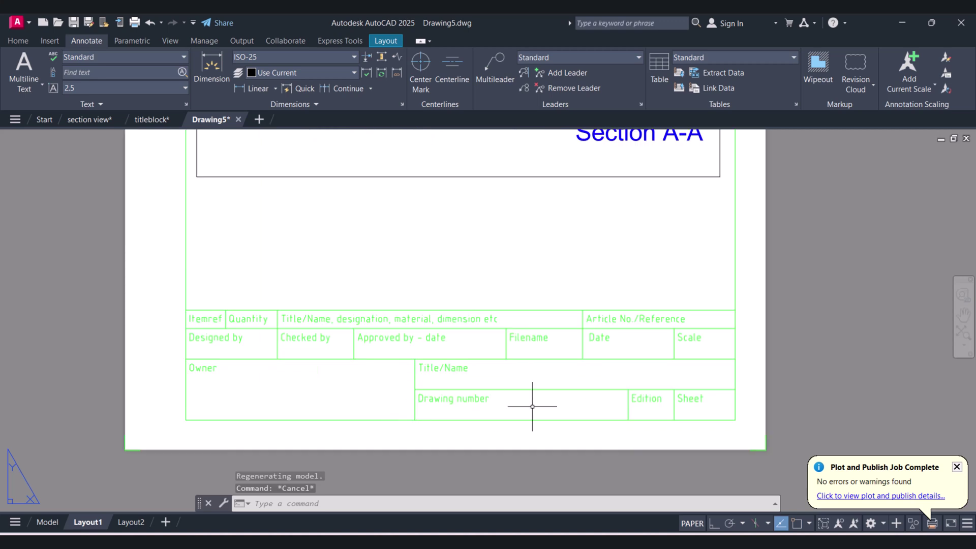
{"action": "left_click", "coordinate": [561, 358]}
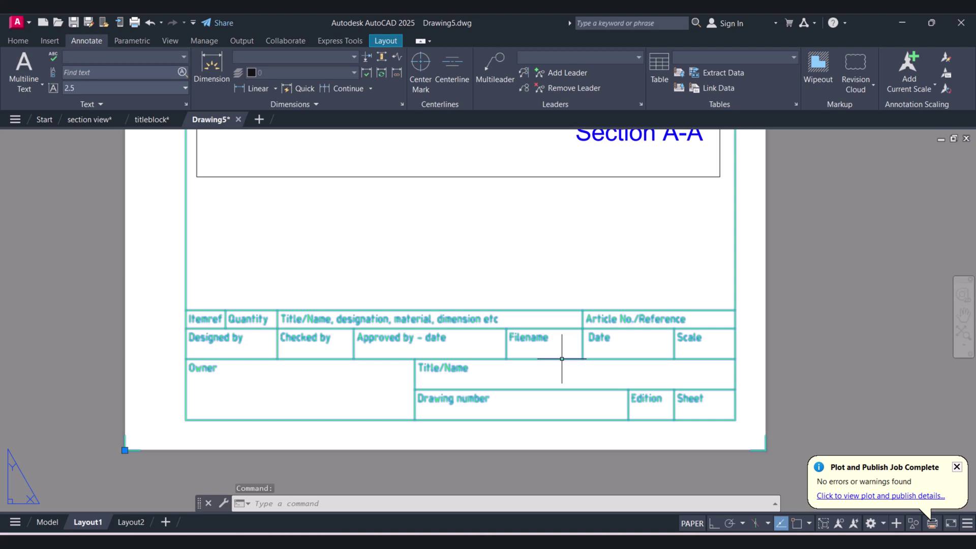
{"action": "right_click", "coordinate": [562, 358]}
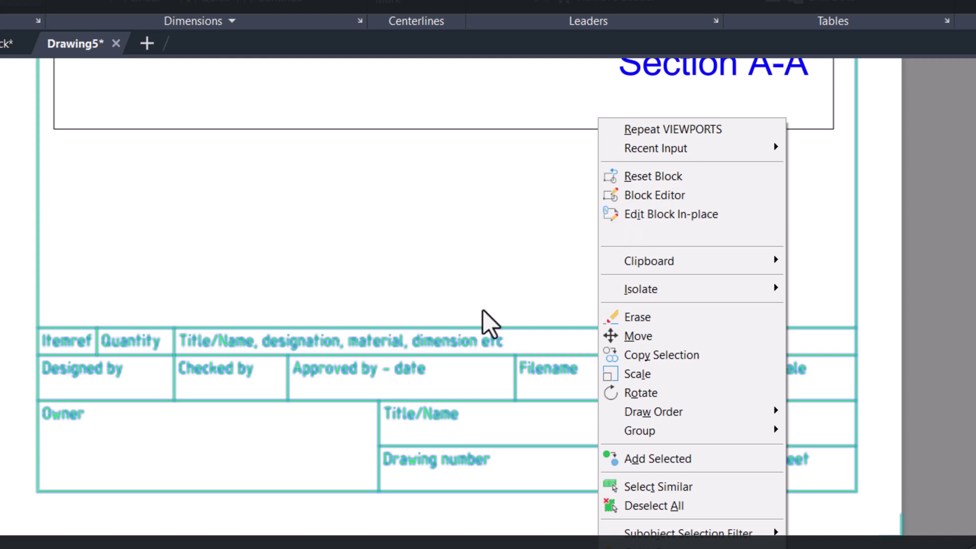
{"action": "left_click", "coordinate": [706, 213]}
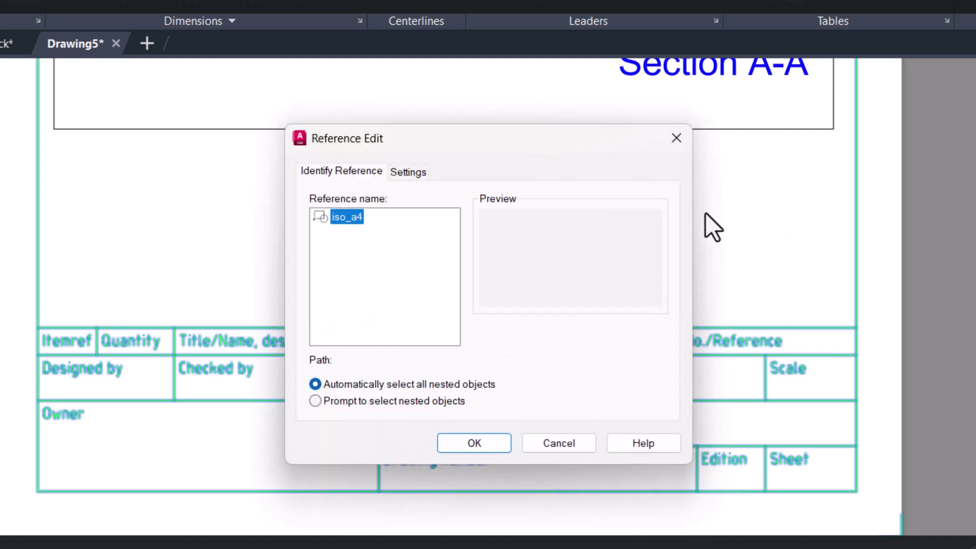
Accept the Reference Edit dialog to start editing iso_a4 in place.
{"action": "left_click", "coordinate": [475, 443]}
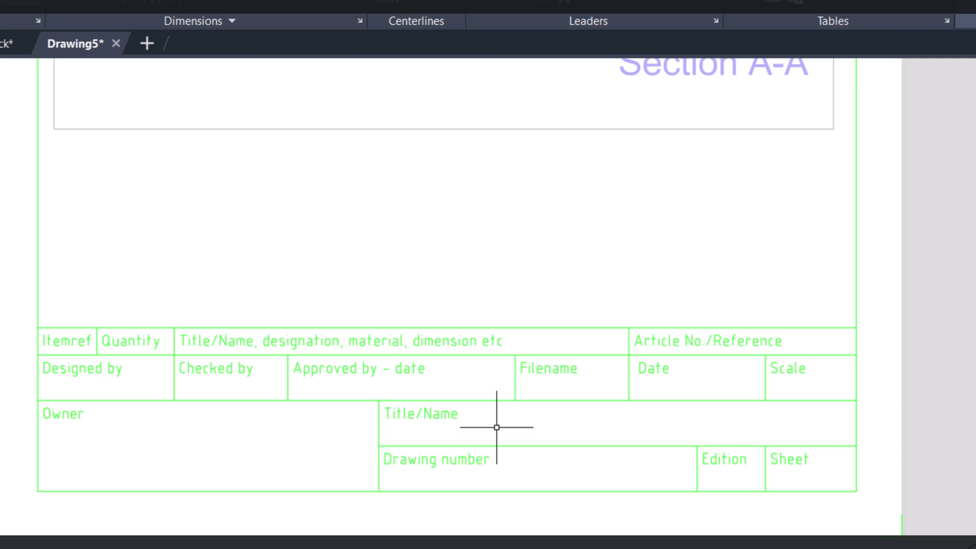
{"action": "scroll", "coordinate": [498, 427], "scroll_direction": "down", "scroll_amount": 2}
{"action": "scroll", "coordinate": [356, 401], "scroll_direction": "up", "scroll_amount": 3}
{"action": "scroll", "coordinate": [180, 393], "scroll_direction": "up", "scroll_amount": 2}
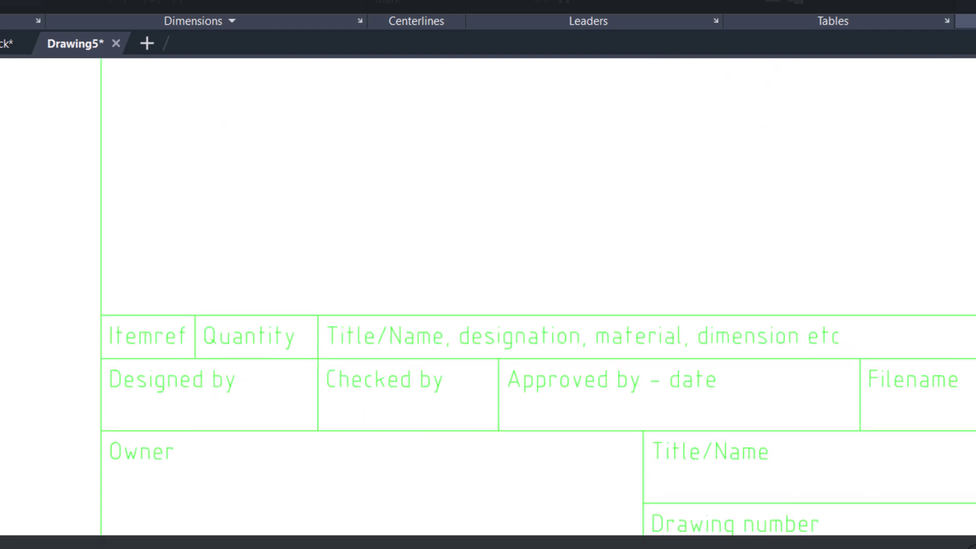
{"action": "scroll", "coordinate": [615, 453], "scroll_direction": "down", "scroll_amount": 2}
{"action": "scroll", "coordinate": [174, 381], "scroll_direction": "up", "scroll_amount": 2}
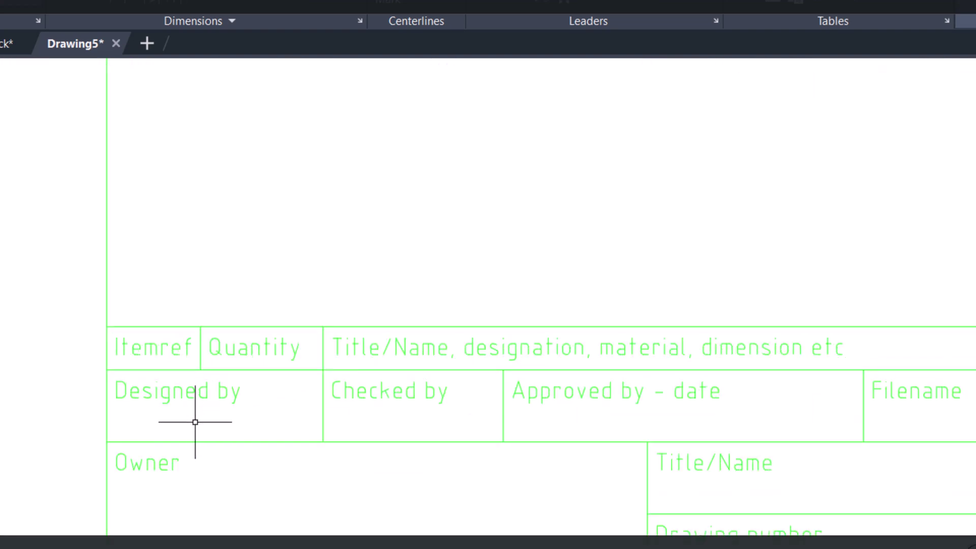
Copy the 'Designed by' label straight down one row, with ortho on.
{"action": "type", "text": "o"}
{"action": "key", "text": "Return"}
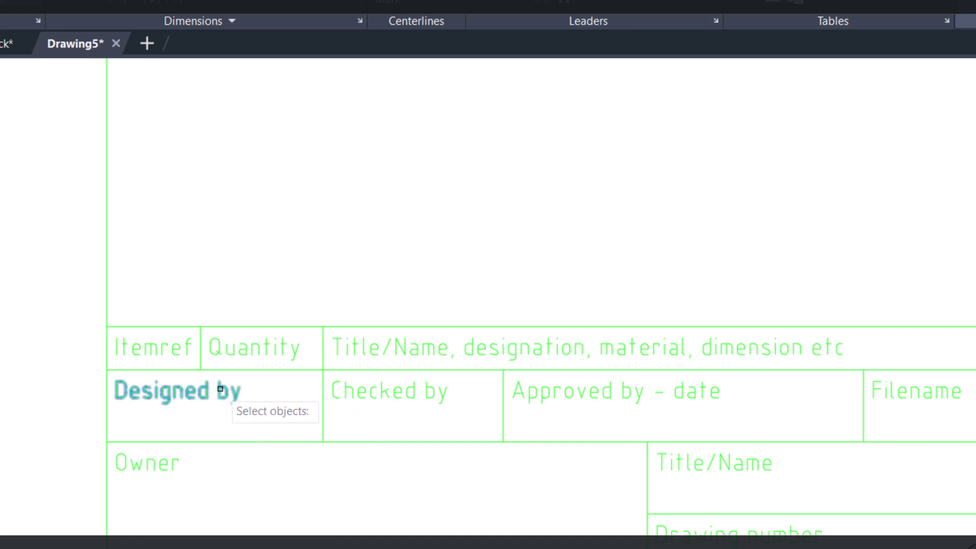
{"action": "left_click", "coordinate": [218, 392]}
{"action": "key", "text": "Return"}
{"action": "left_click", "coordinate": [247, 418]}
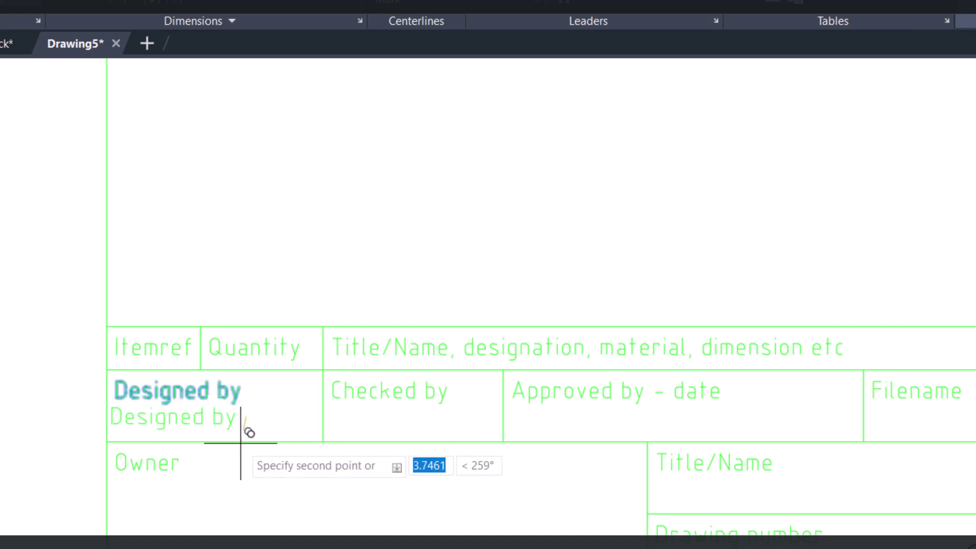
{"action": "left_click", "coordinate": [314, 502]}
{"action": "key", "text": "F8"}
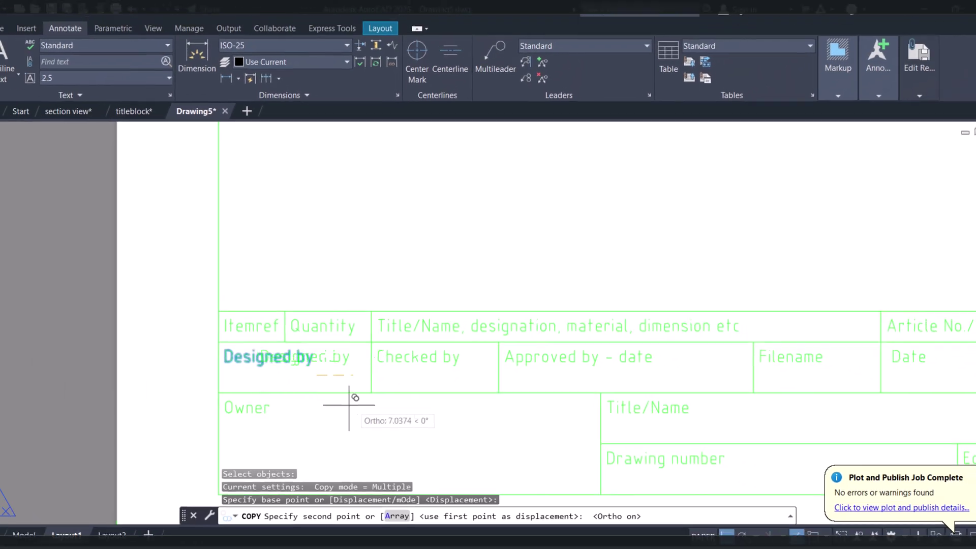
{"action": "left_click", "coordinate": [309, 389]}
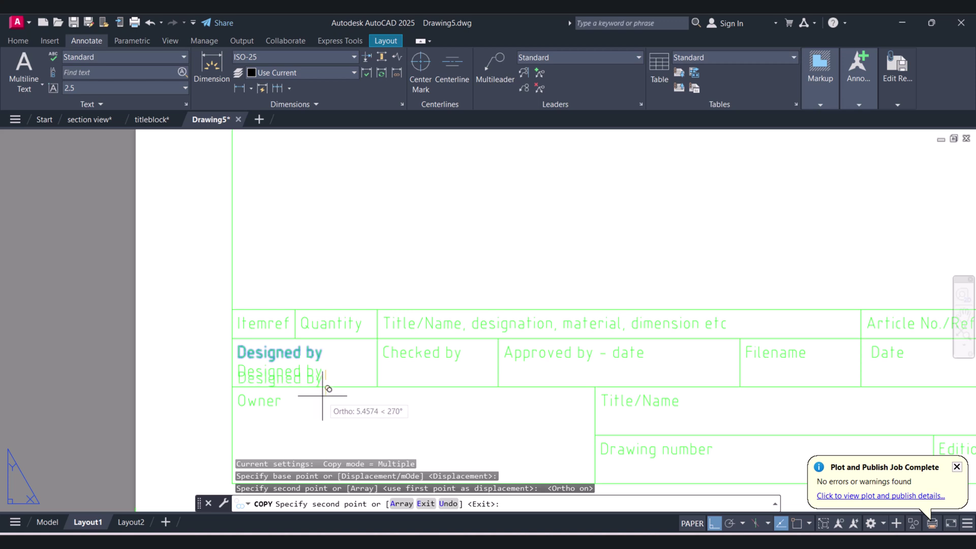
{"action": "key", "text": "Escape"}
{"action": "key", "text": "Escape"}
{"action": "key", "text": "Escape"}
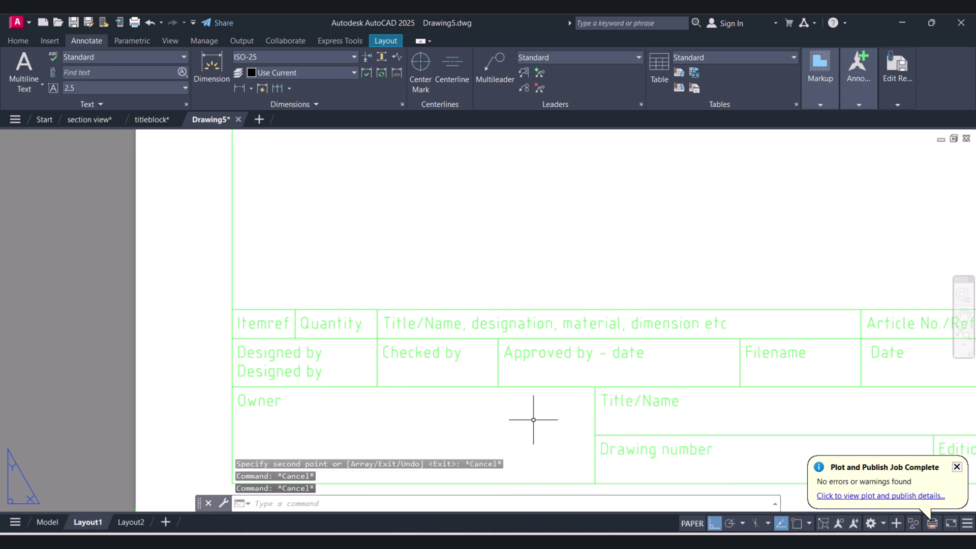
{"action": "key", "text": "Return"}
{"action": "key", "text": "Escape"}
{"action": "key", "text": "Escape"}
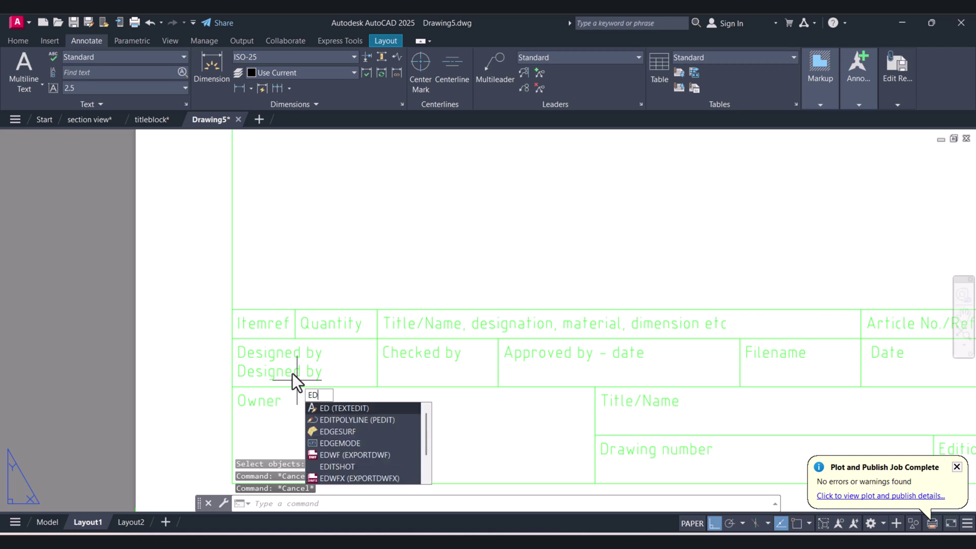
Change the copied label's text to the placeholder 'xxxxx'.
{"action": "key", "text": "Return"}
{"action": "left_click", "coordinate": [289, 373]}
{"action": "type", "text": "xxxxx"}
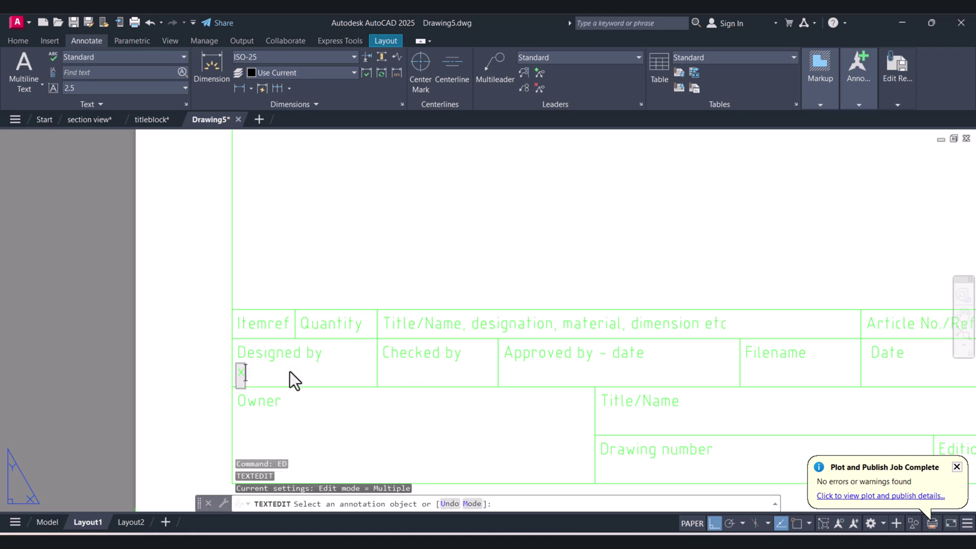
{"action": "key", "text": "Return"}
{"action": "key", "text": "Escape"}
{"action": "key", "text": "Escape"}
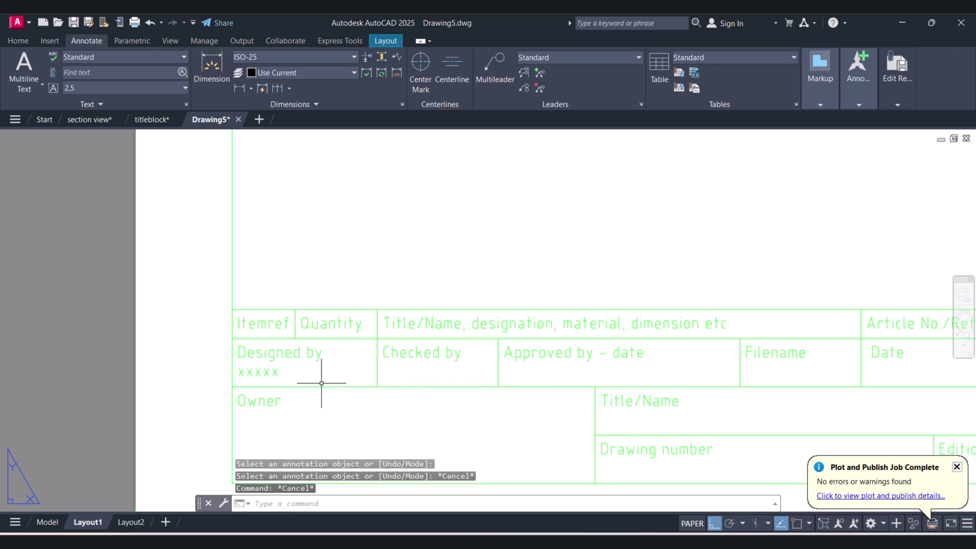
Copy the 'xxxxx' placeholder under Checked by, Approved by and Filename.
{"action": "type", "text": "co"}
{"action": "key", "text": "Return"}
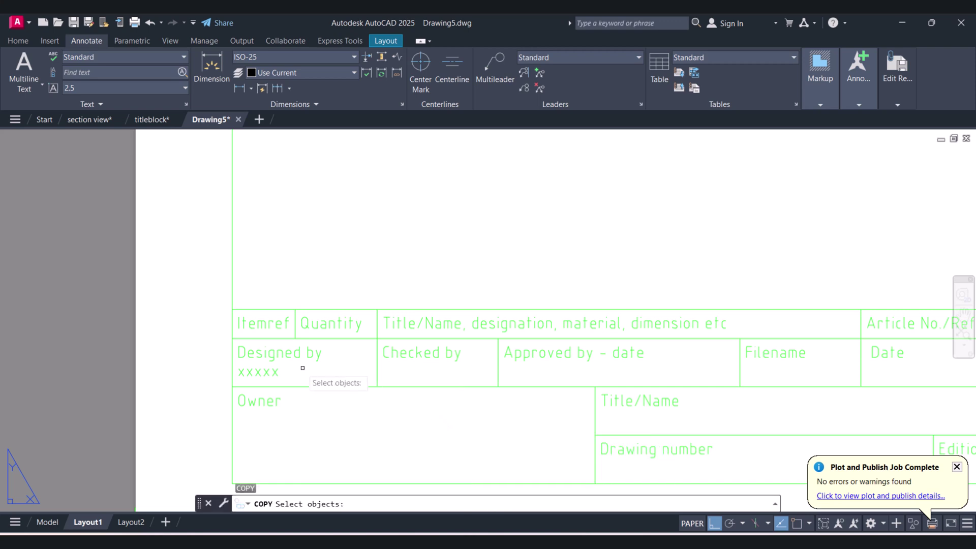
{"action": "left_click", "coordinate": [275, 373]}
{"action": "key", "text": "Return"}
{"action": "left_click", "coordinate": [329, 424]}
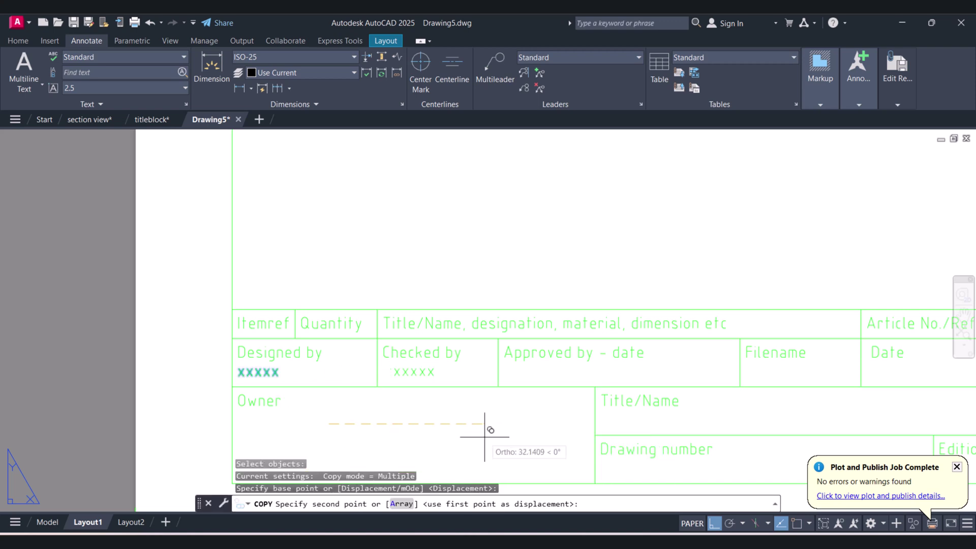
{"action": "left_click", "coordinate": [485, 434]}
{"action": "left_click", "coordinate": [626, 434]}
{"action": "middle_click_drag", "start_coordinate": [658, 437], "coordinate": [485, 407]}
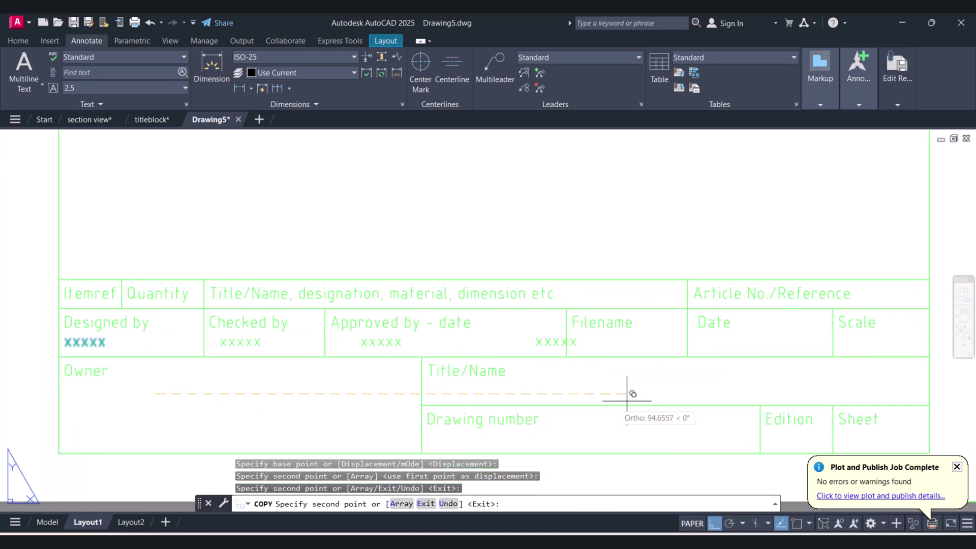
{"action": "left_click", "coordinate": [677, 402]}
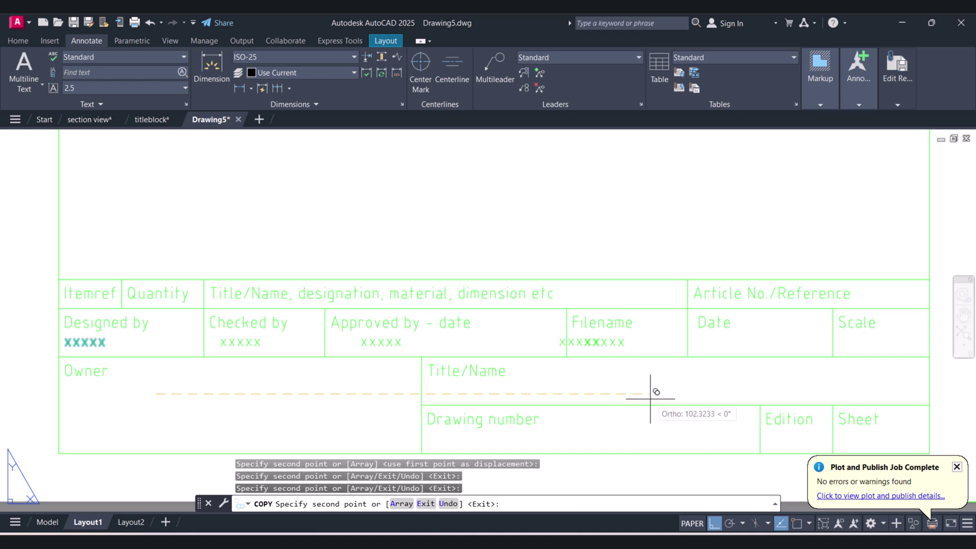
{"action": "key", "text": "Escape"}
{"action": "key", "text": "Escape"}
{"action": "scroll", "coordinate": [597, 395], "scroll_direction": "down", "scroll_amount": 2}
{"action": "scroll", "coordinate": [551, 405], "scroll_direction": "up", "scroll_amount": 2}
Copy the 'Drawing number' label further right within its cell.
{"action": "type", "text": "c"}
{"action": "key", "text": "Return"}
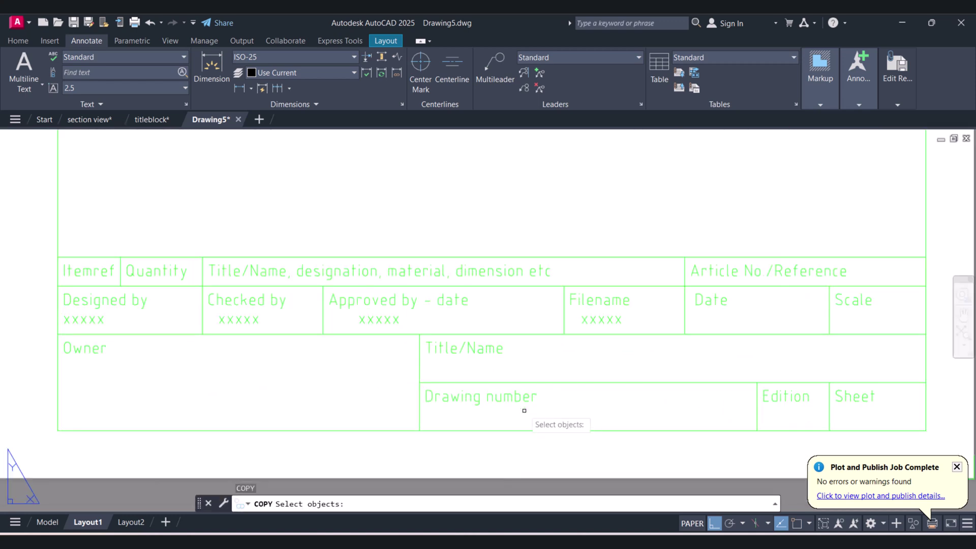
{"action": "left_click", "coordinate": [523, 397]}
{"action": "key", "text": "Return"}
{"action": "left_click", "coordinate": [530, 412]}
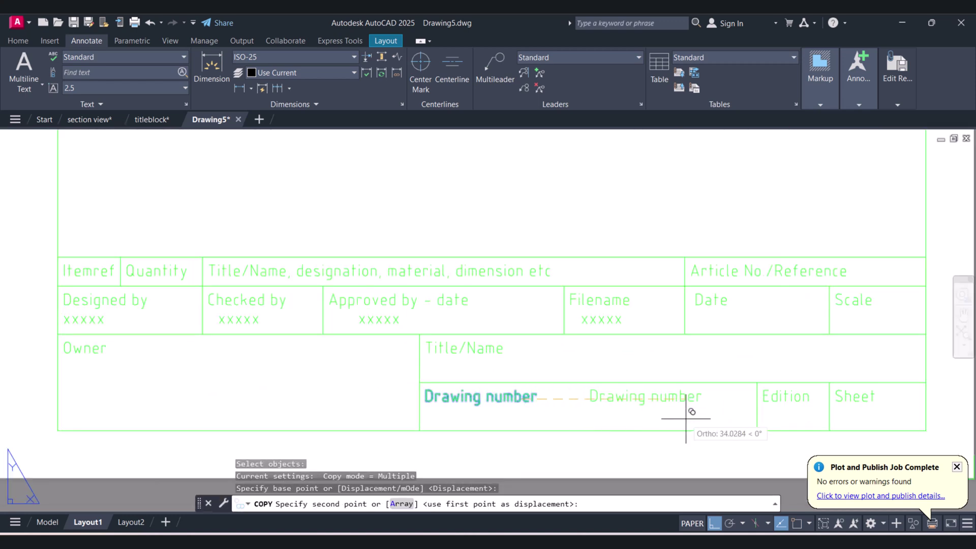
{"action": "left_click", "coordinate": [692, 412]}
{"action": "key", "text": "Escape"}
{"action": "key", "text": "Escape"}
Edit the copied label to read the drawing number 12121212.
{"action": "type", "text": "e"}
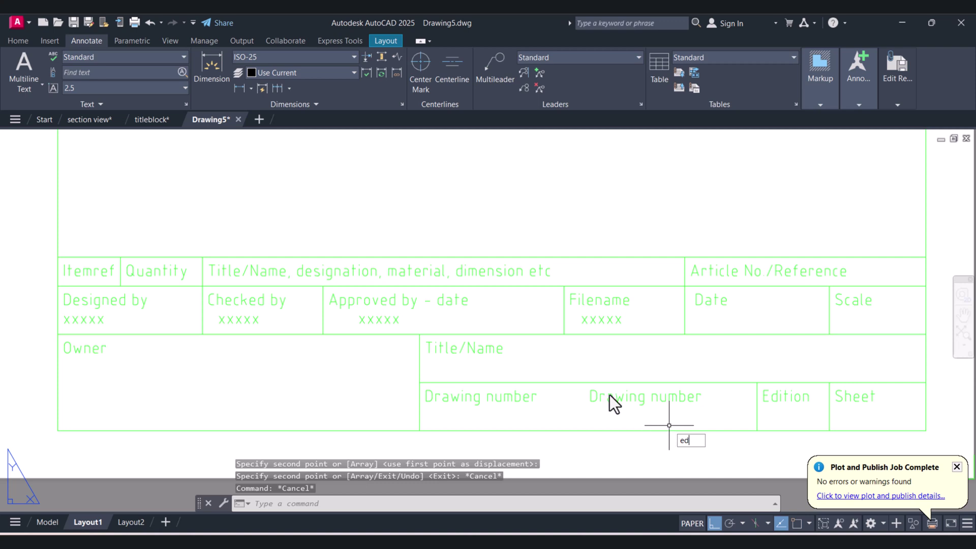
{"action": "type", "text": "d"}
{"action": "left_click", "coordinate": [611, 399]}
{"action": "key", "text": "Escape"}
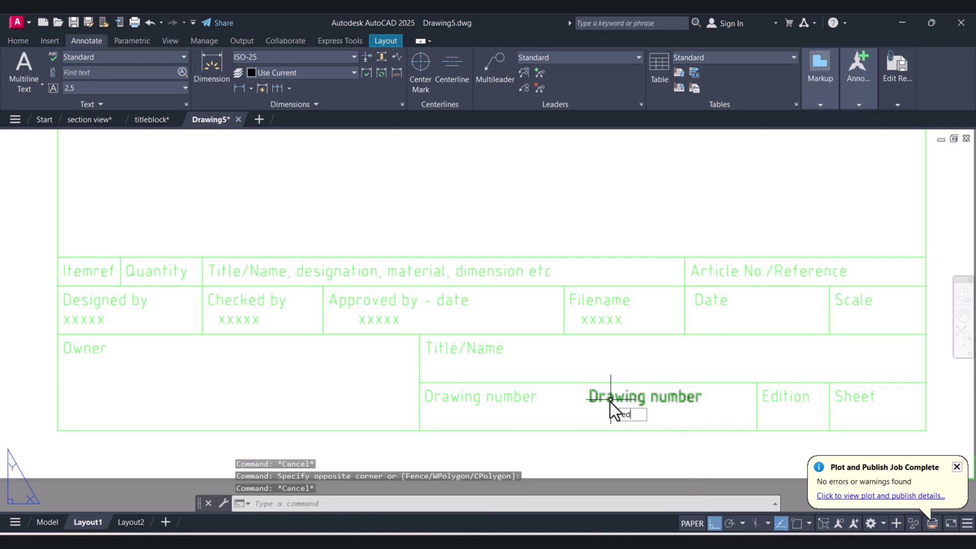
{"action": "key", "text": "Return"}
{"action": "left_click", "coordinate": [607, 398]}
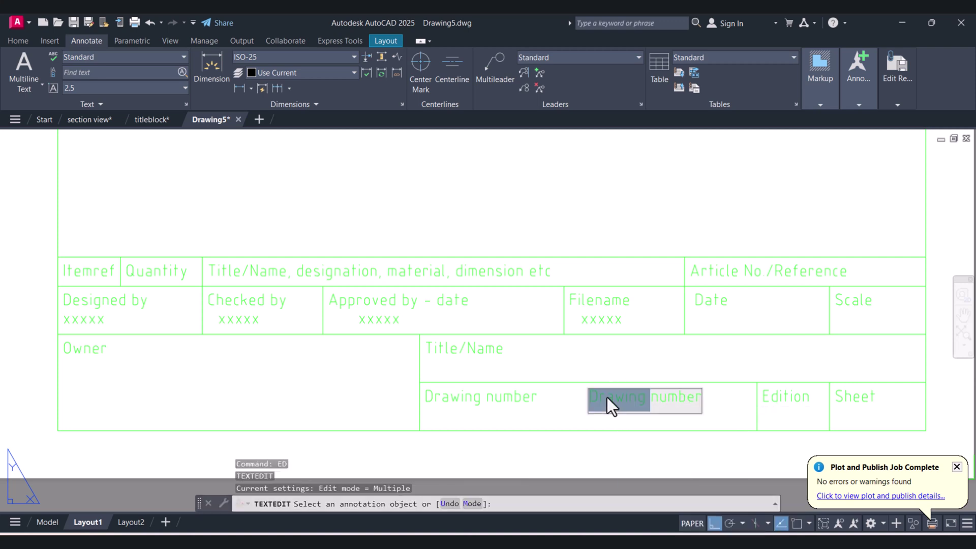
{"action": "type", "text": "12121212"}
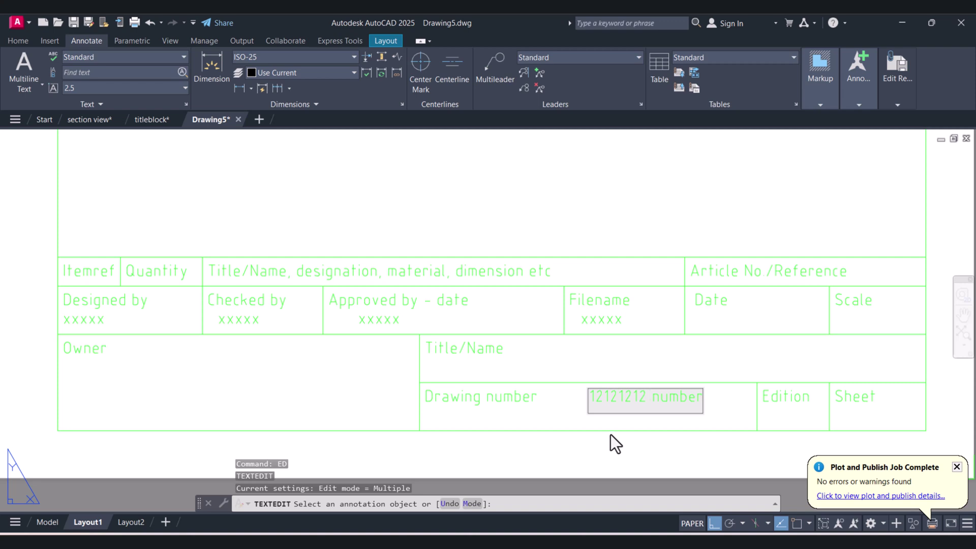
{"action": "key", "text": "BackSpace"}
{"action": "key", "text": "BackSpace"}
{"action": "key", "text": "BackSpace"}
{"action": "key", "text": "BackSpace"}
{"action": "key", "text": "BackSpace"}
{"action": "key", "text": "BackSpace"}
{"action": "key", "text": "BackSpace"}
{"action": "left_click", "coordinate": [692, 416]}
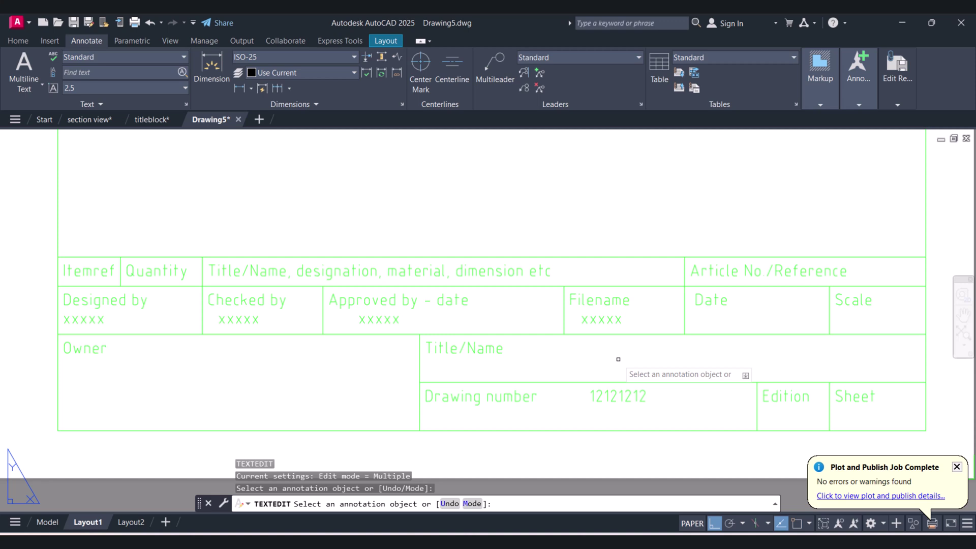
Save the reference edits back to the iso_a4 block and zoom out to the whole sheet.
{"action": "scroll", "coordinate": [507, 411], "scroll_direction": "down", "scroll_amount": 2}
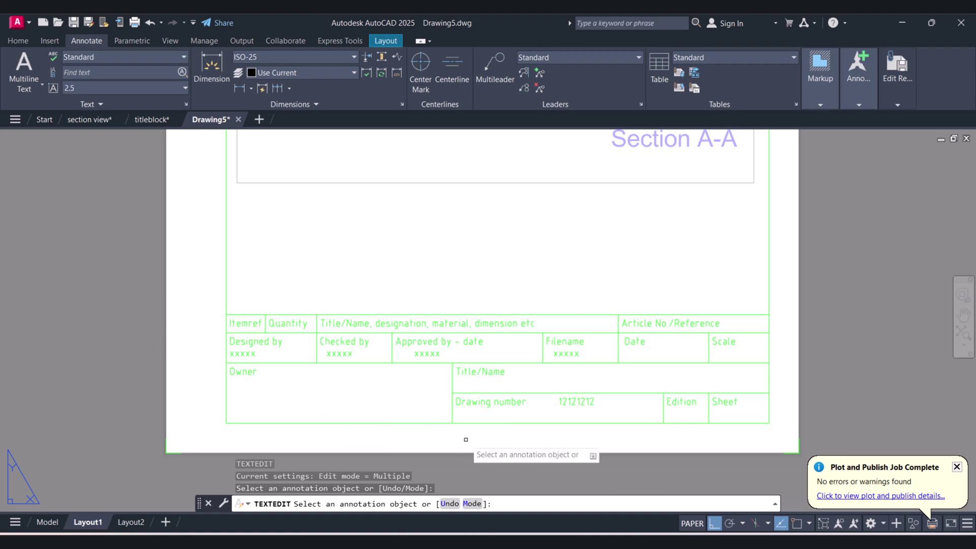
{"action": "scroll", "coordinate": [411, 358], "scroll_direction": "down", "scroll_amount": 2}
{"action": "middle_click_drag", "start_coordinate": [413, 364], "coordinate": [442, 430]}
{"action": "scroll", "coordinate": [473, 374], "scroll_direction": "down", "scroll_amount": 3}
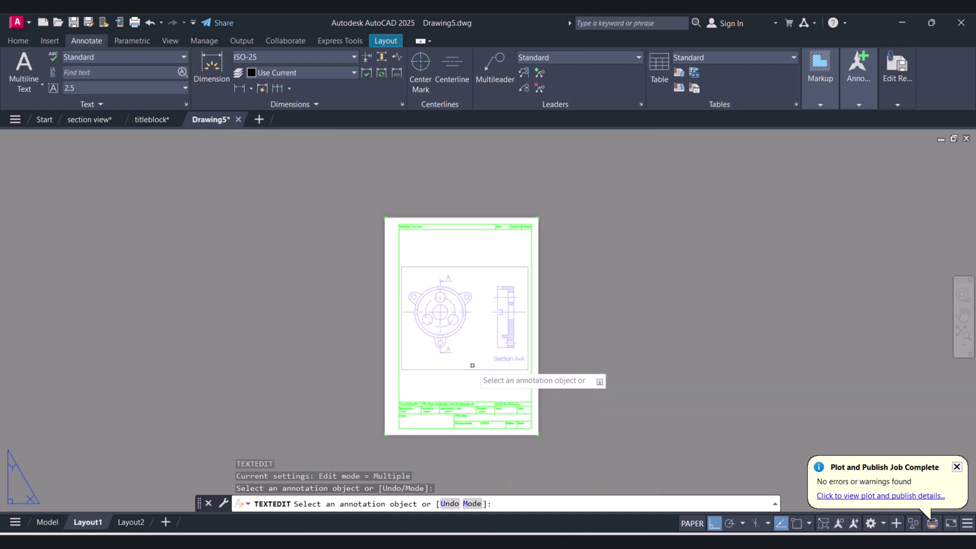
{"action": "scroll", "coordinate": [468, 385], "scroll_direction": "up", "scroll_amount": 2}
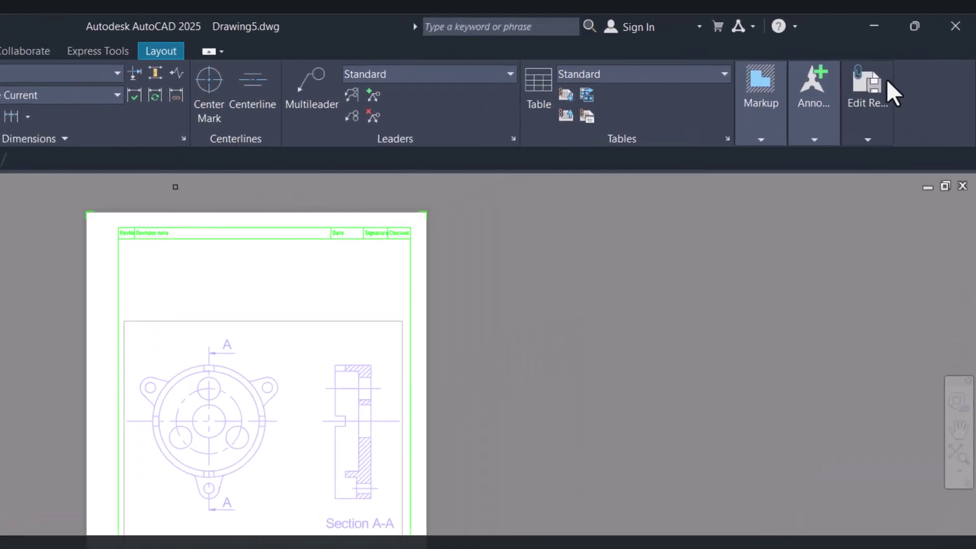
{"action": "left_click", "coordinate": [874, 94]}
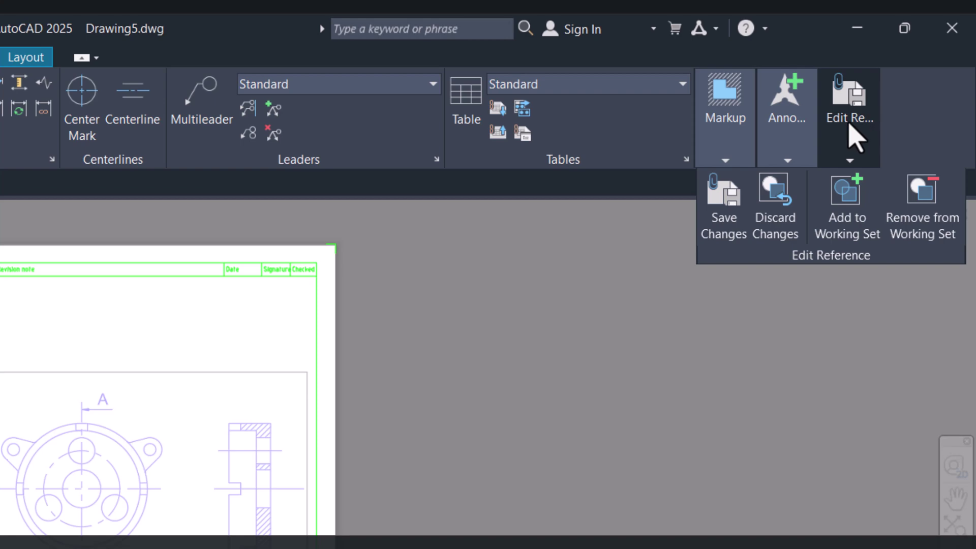
{"action": "left_click", "coordinate": [732, 216]}
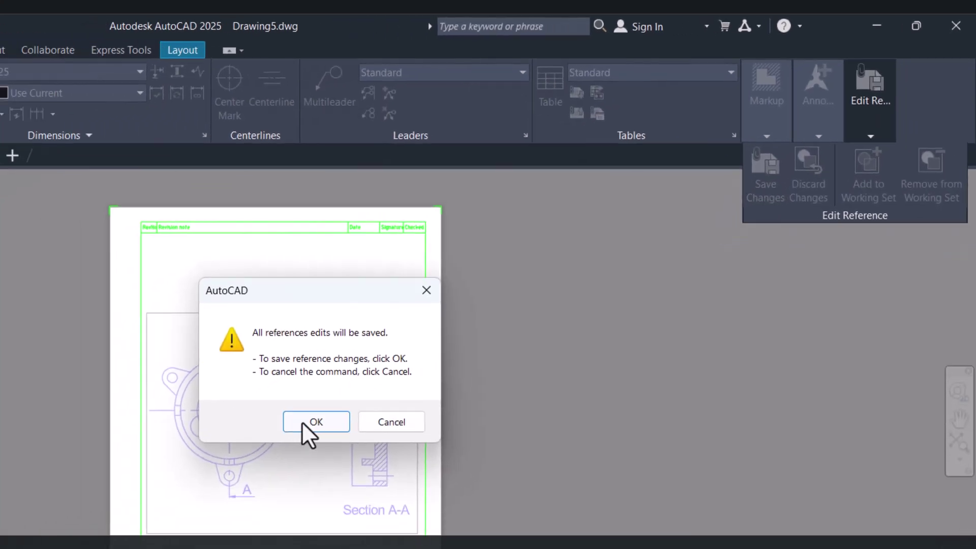
{"action": "left_click", "coordinate": [185, 501]}
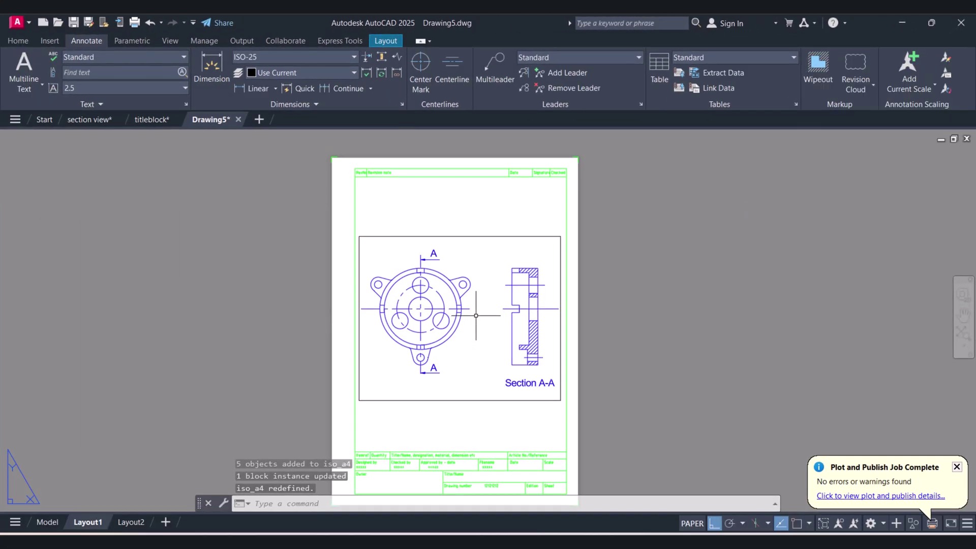
{"action": "scroll", "coordinate": [666, 264], "scroll_direction": "down", "scroll_amount": 3}
{"action": "scroll", "coordinate": [613, 376], "scroll_direction": "up", "scroll_amount": 2}
{"action": "scroll", "coordinate": [535, 426], "scroll_direction": "up", "scroll_amount": 3}
{"action": "scroll", "coordinate": [535, 426], "scroll_direction": "up", "scroll_amount": 2}
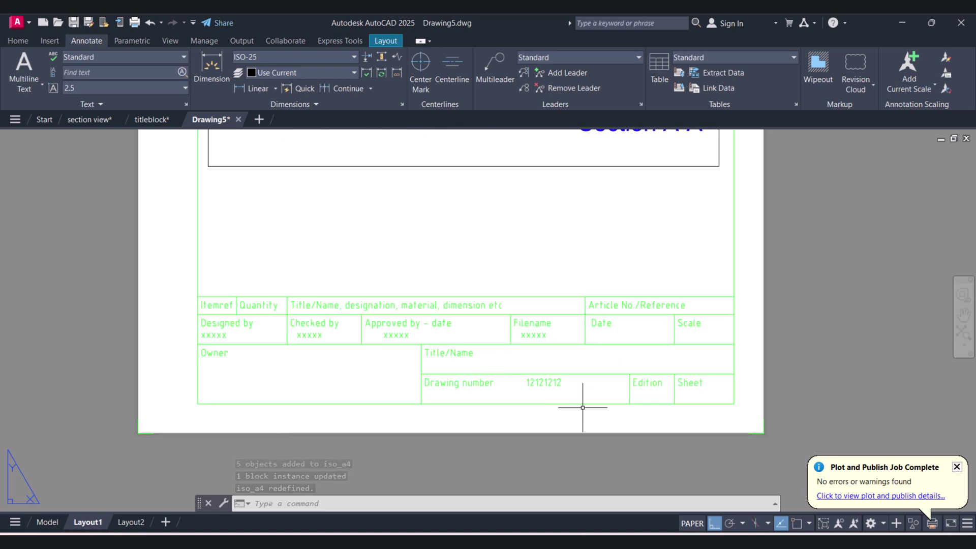
{"action": "scroll", "coordinate": [559, 395], "scroll_direction": "down", "scroll_amount": 4}
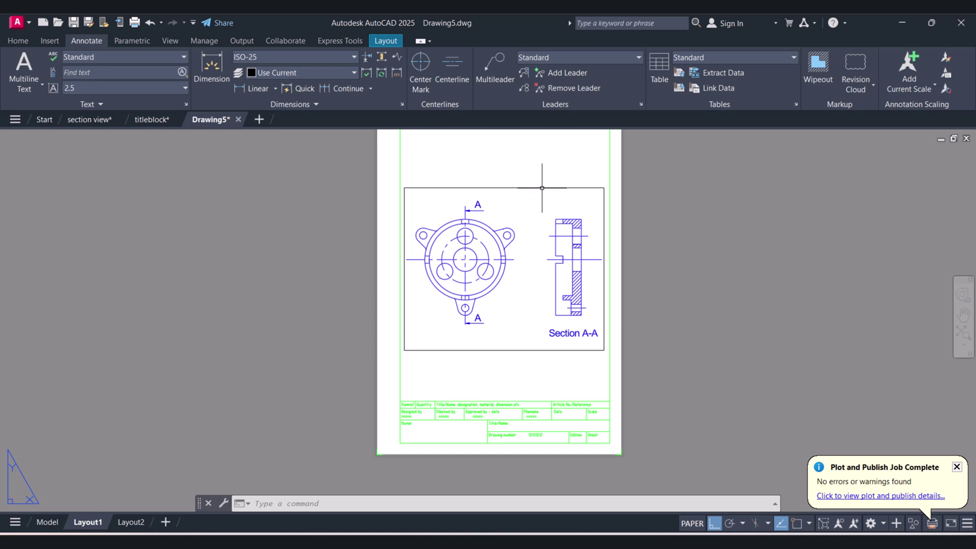
Set the viewport frame's colour to White in Home > Properties.
{"action": "left_click", "coordinate": [510, 350]}
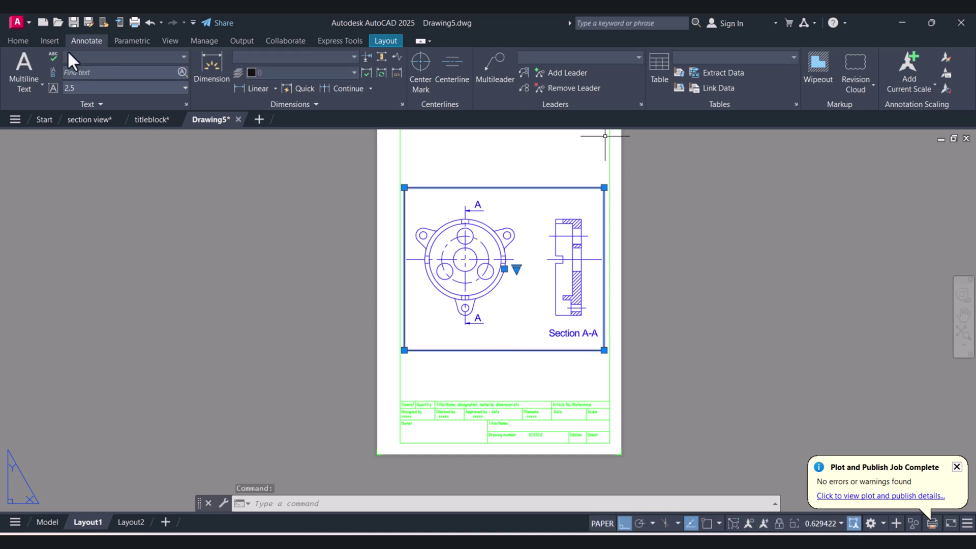
{"action": "left_click", "coordinate": [19, 41]}
{"action": "left_click", "coordinate": [727, 57]}
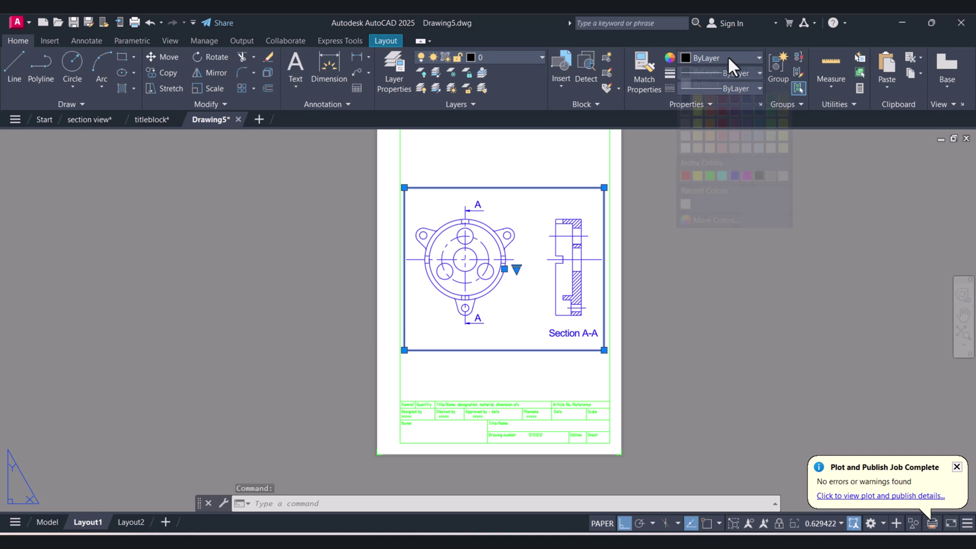
{"action": "left_click", "coordinate": [685, 148]}
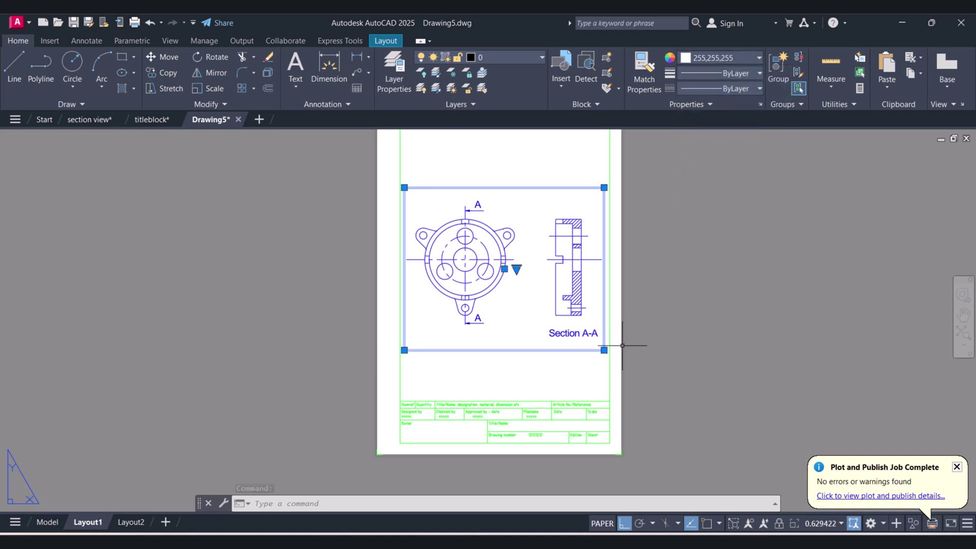
{"action": "key", "text": "Escape"}
{"action": "scroll", "coordinate": [598, 371], "scroll_direction": "down", "scroll_amount": 2}
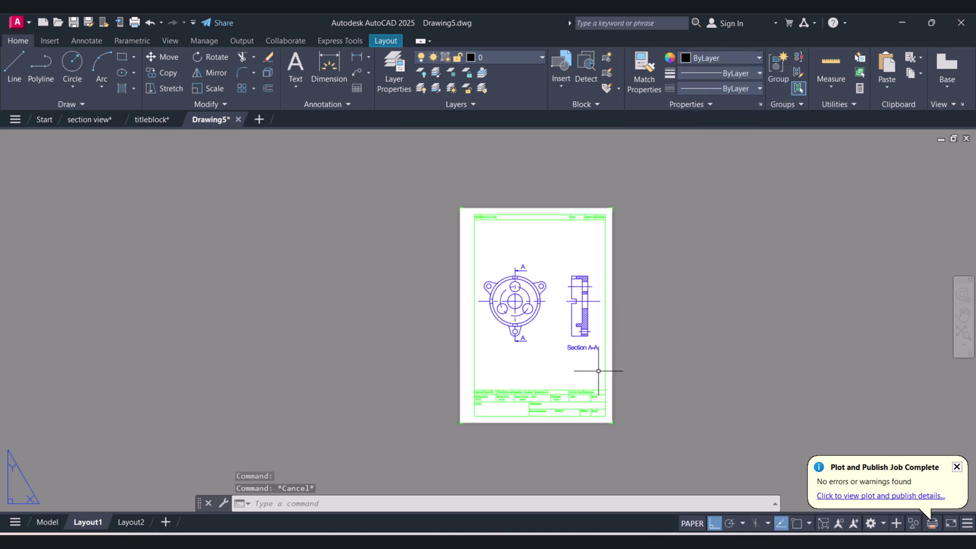
{"action": "scroll", "coordinate": [577, 344], "scroll_direction": "up", "scroll_amount": 2}
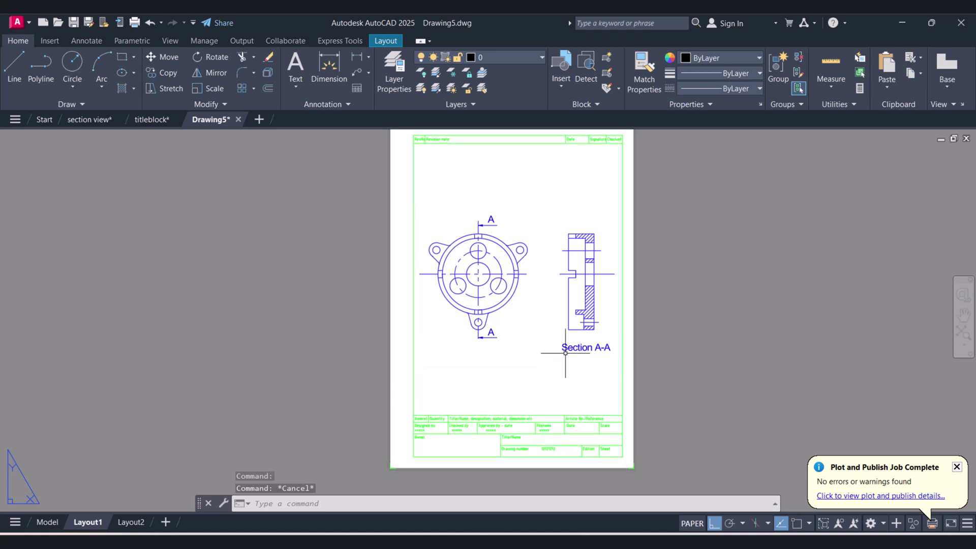
Lock the section-views viewport using Layout > Lock.
{"action": "left_click", "coordinate": [518, 202]}
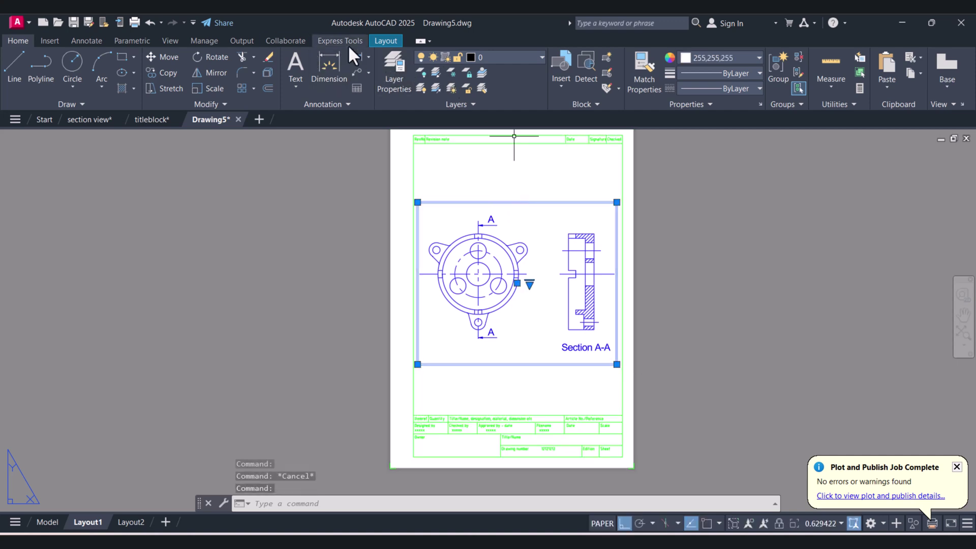
{"action": "left_click", "coordinate": [389, 40]}
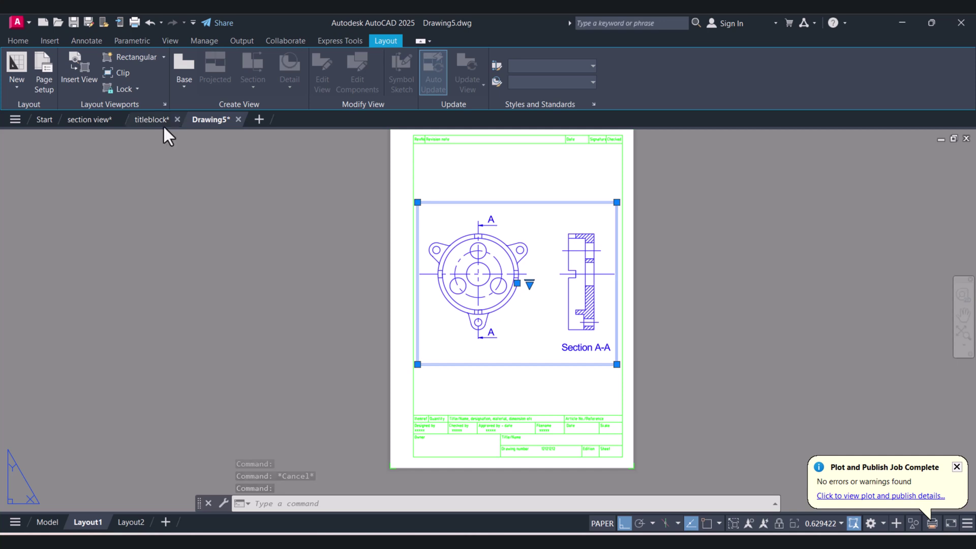
{"action": "left_click", "coordinate": [130, 89]}
{"action": "left_click", "coordinate": [133, 110]}
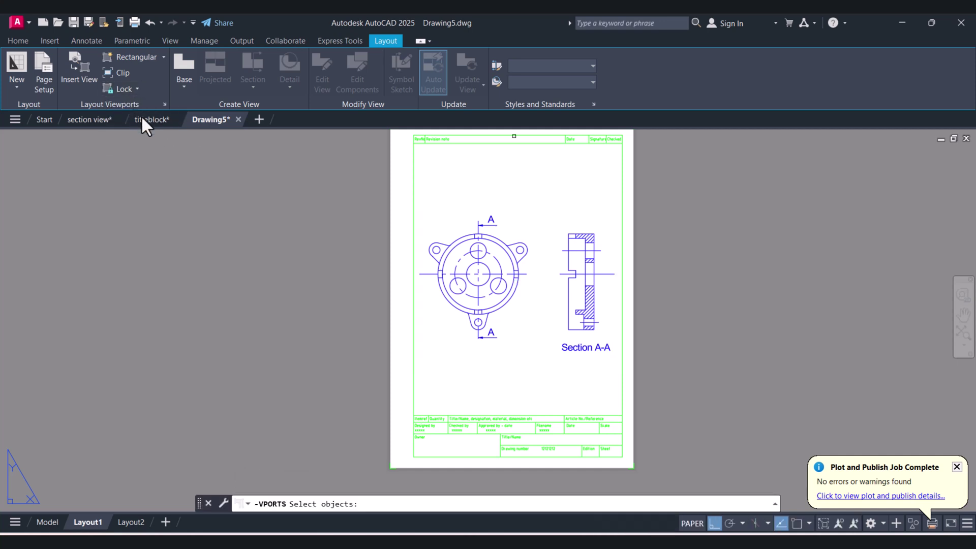
{"action": "left_click", "coordinate": [450, 203]}
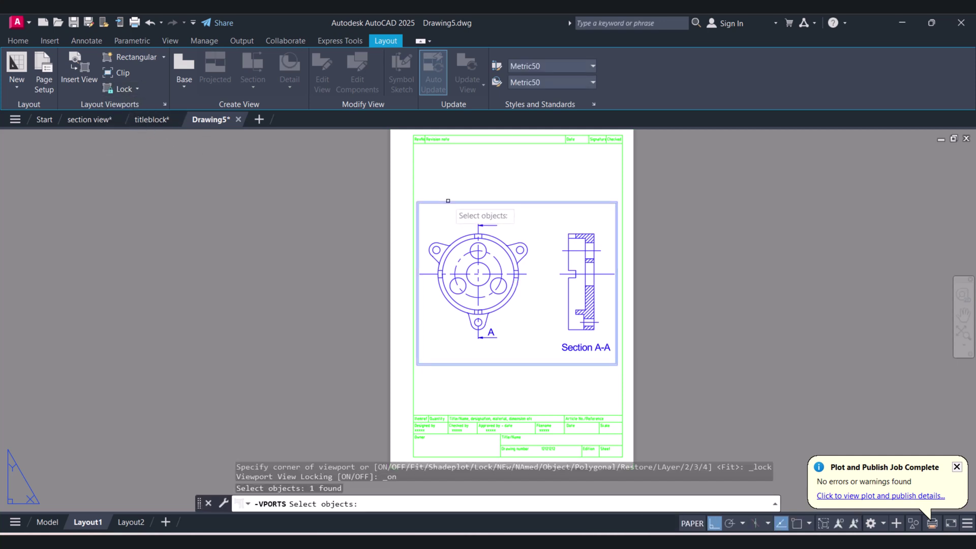
{"action": "key", "text": "Return"}
{"action": "left_click", "coordinate": [491, 256]}
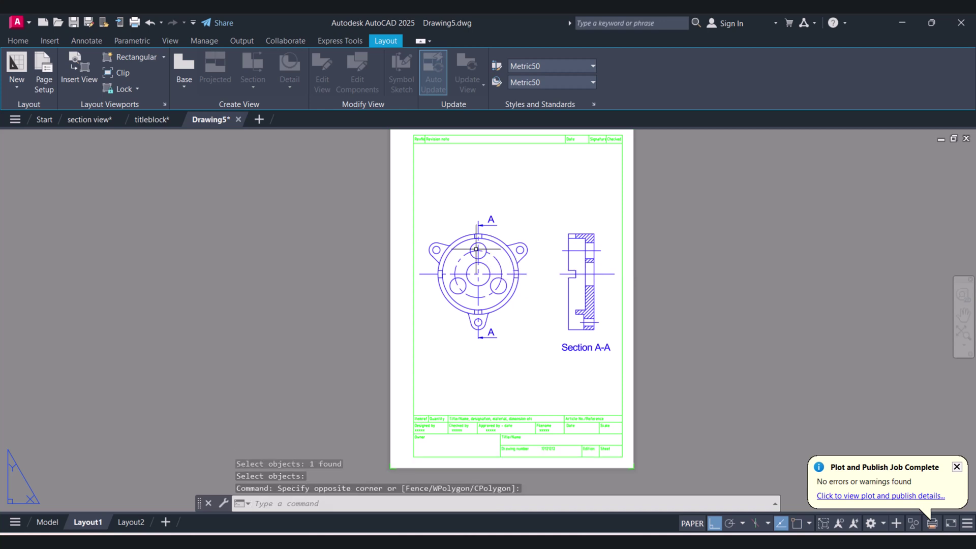
{"action": "key", "text": "Escape"}
{"action": "key", "text": "Escape"}
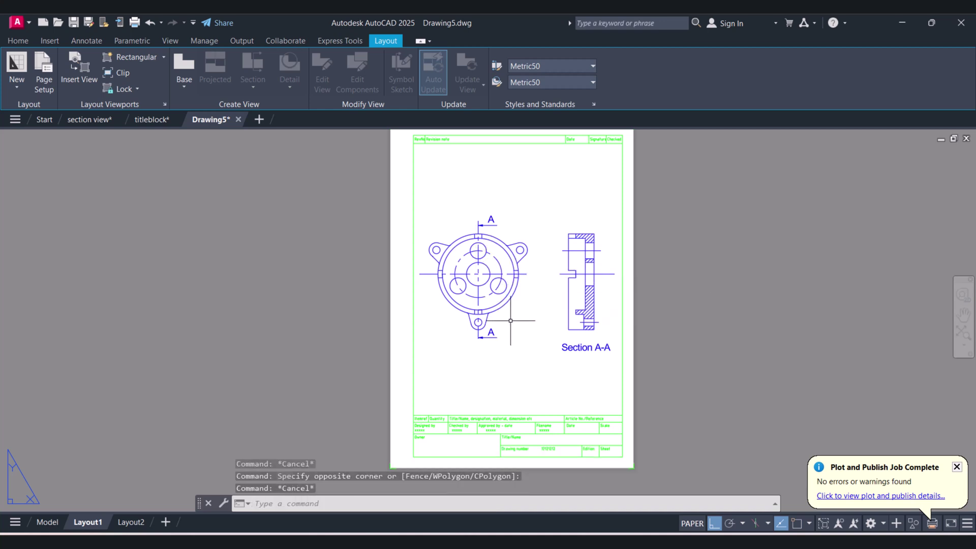
{"action": "scroll", "coordinate": [526, 328], "scroll_direction": "up", "scroll_amount": 2}
{"action": "left_click", "coordinate": [654, 350]}
{"action": "left_click", "coordinate": [382, 190]}
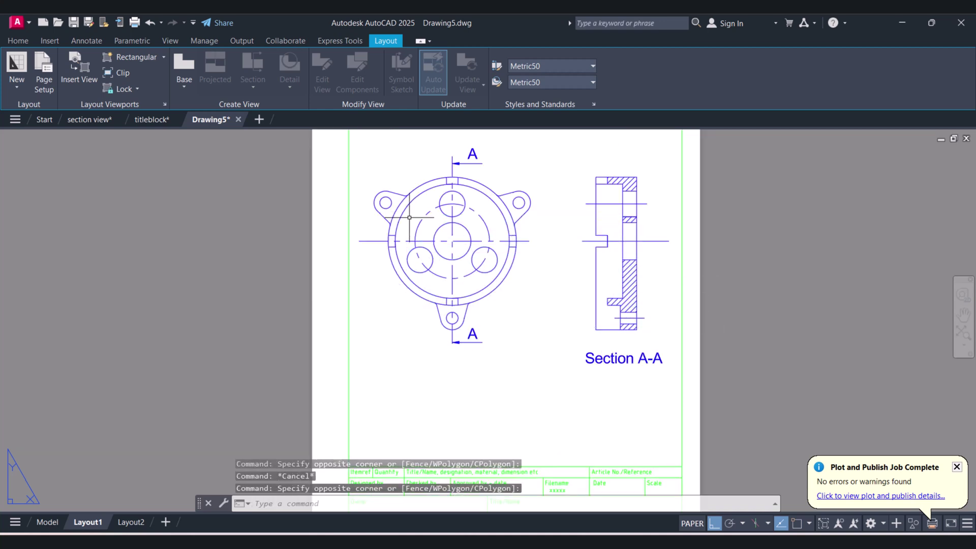
{"action": "scroll", "coordinate": [514, 272], "scroll_direction": "down", "scroll_amount": 2}
{"action": "key", "text": "Escape"}
{"action": "middle_click_drag", "start_coordinate": [531, 244], "coordinate": [527, 255]}
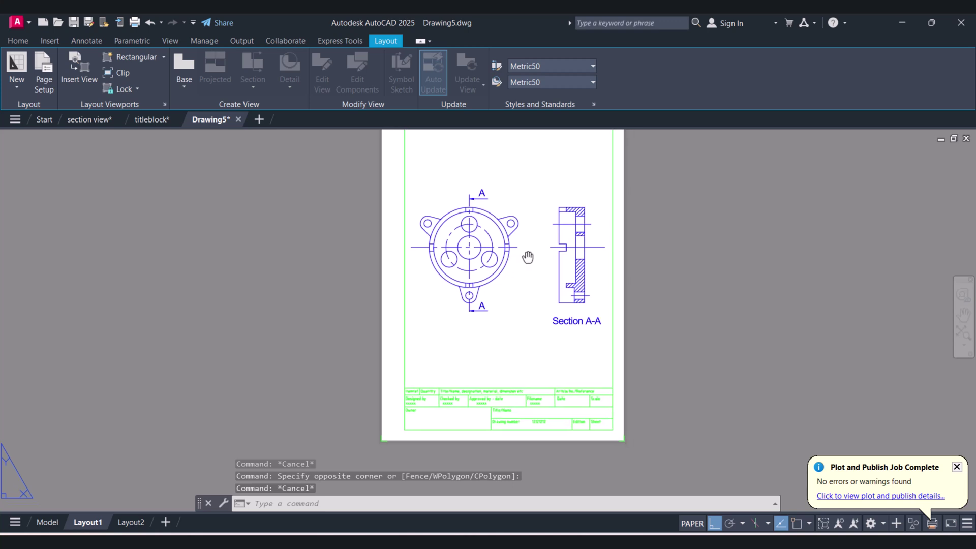
{"action": "key", "text": "Escape"}
Add a 110 linear dimension across the flange, placed below it.
{"action": "left_click", "coordinate": [87, 42]}
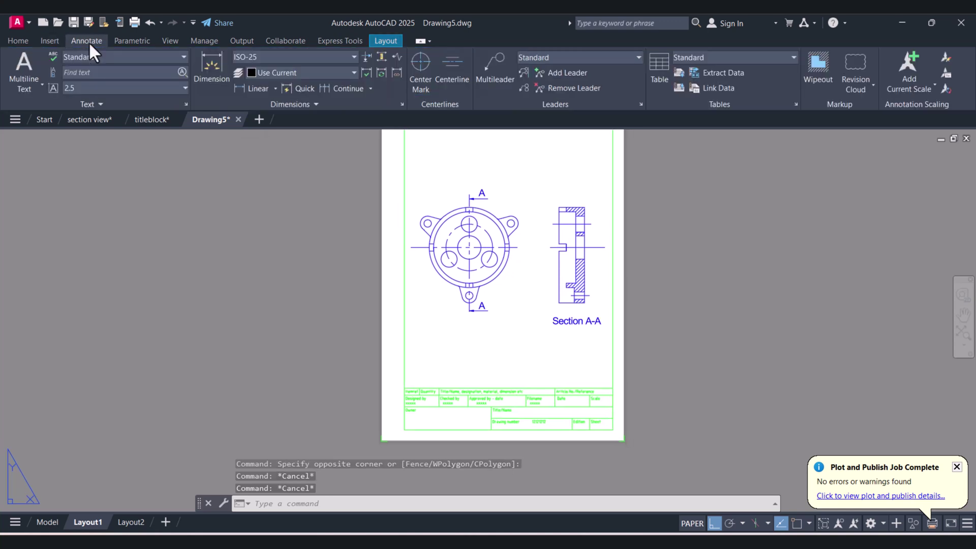
{"action": "left_click", "coordinate": [246, 93]}
{"action": "scroll", "coordinate": [617, 259], "scroll_direction": "up", "scroll_amount": 6}
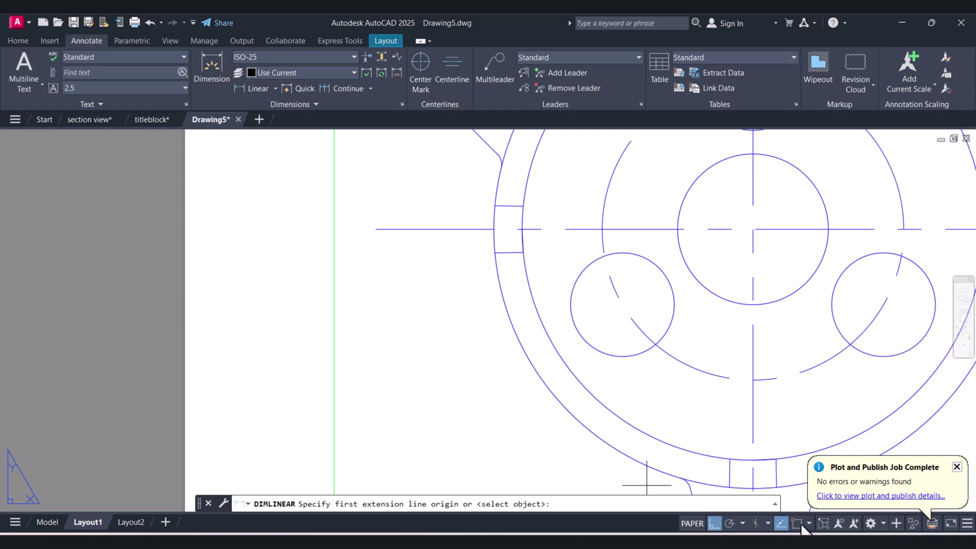
{"action": "scroll", "coordinate": [646, 284], "scroll_direction": "down", "scroll_amount": 2}
{"action": "left_click", "coordinate": [493, 229]}
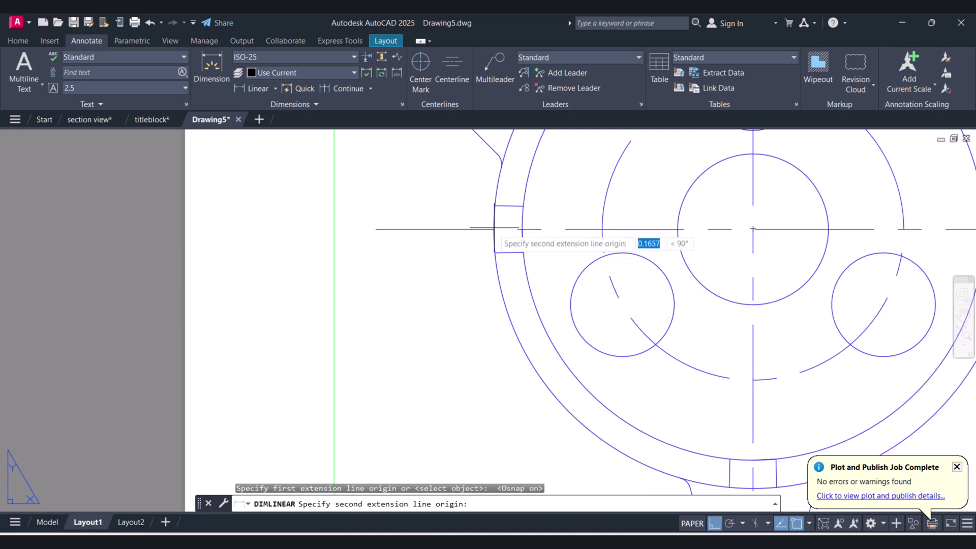
{"action": "scroll", "coordinate": [655, 229], "scroll_direction": "down", "scroll_amount": 1}
{"action": "left_click", "coordinate": [817, 229]}
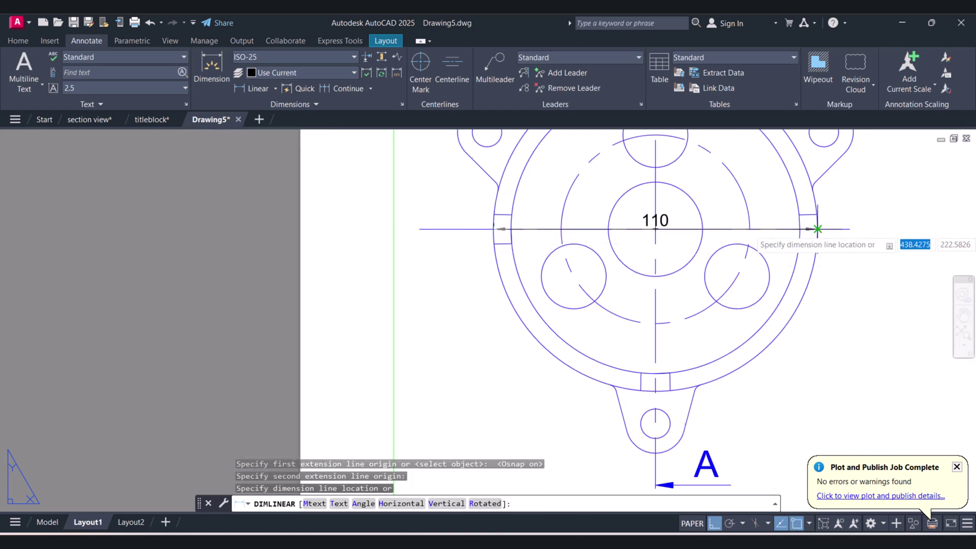
{"action": "scroll", "coordinate": [774, 237], "scroll_direction": "down", "scroll_amount": 3}
{"action": "left_click", "coordinate": [726, 377]}
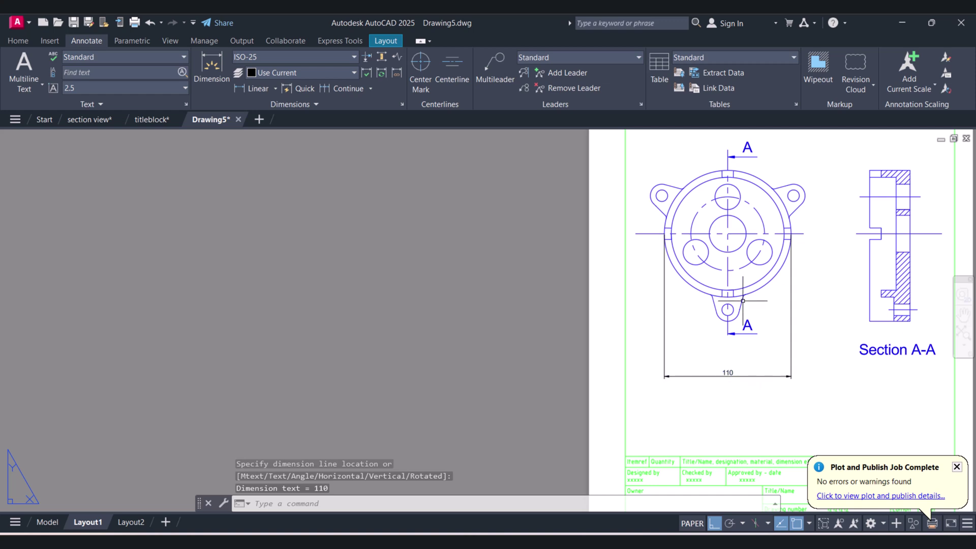
{"action": "scroll", "coordinate": [744, 304], "scroll_direction": "up", "scroll_amount": 2}
{"action": "middle_click_drag", "start_coordinate": [738, 304], "coordinate": [594, 356]}
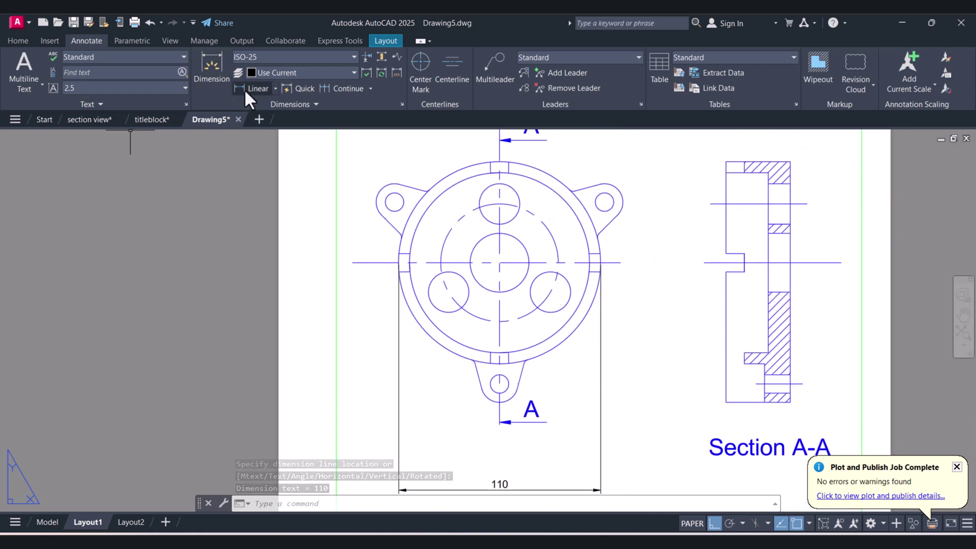
Add a vertical 76 dimension from the section's bottom corner to the centerline.
{"action": "left_click", "coordinate": [243, 88]}
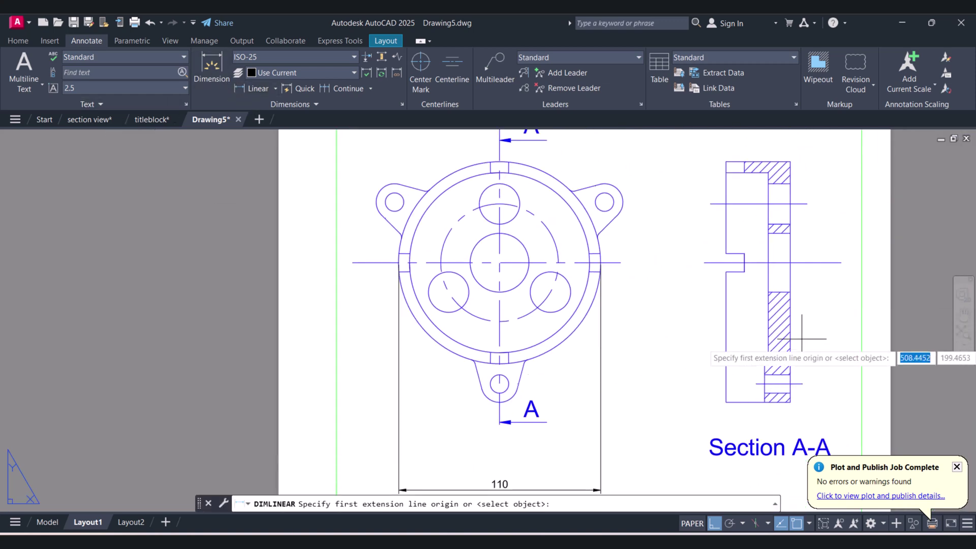
{"action": "left_click", "coordinate": [790, 402]}
{"action": "left_click", "coordinate": [840, 263]}
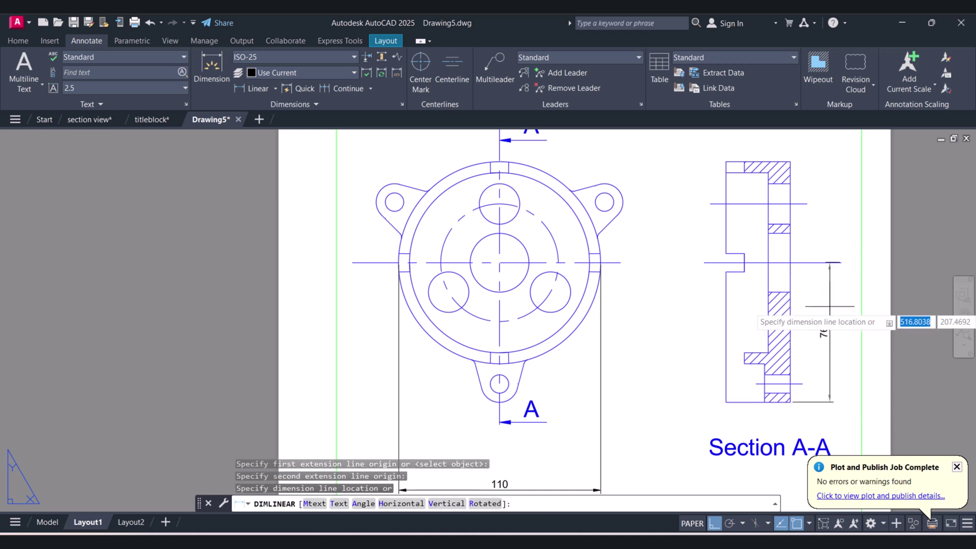
{"action": "left_click", "coordinate": [830, 307]}
{"action": "key", "text": "Return"}
{"action": "left_click", "coordinate": [839, 263]}
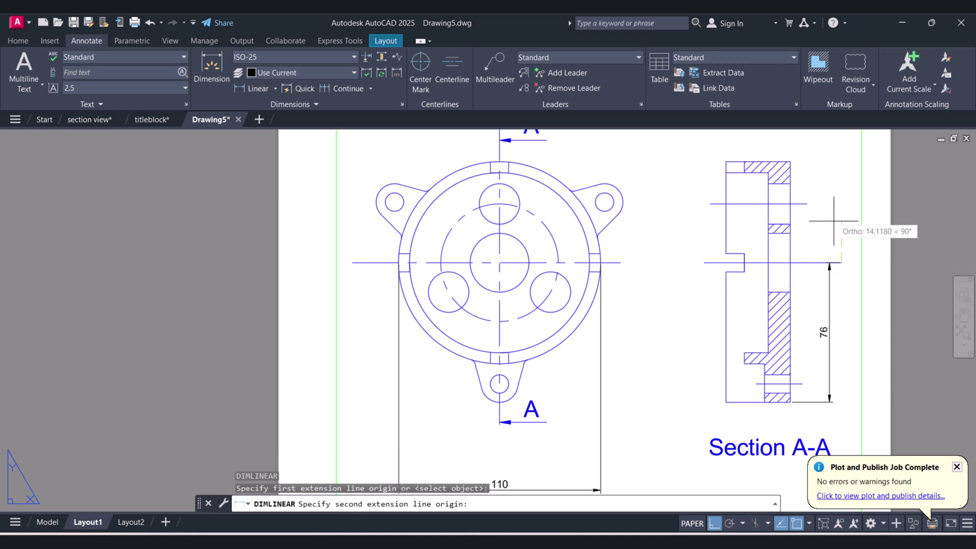
{"action": "left_click", "coordinate": [790, 224]}
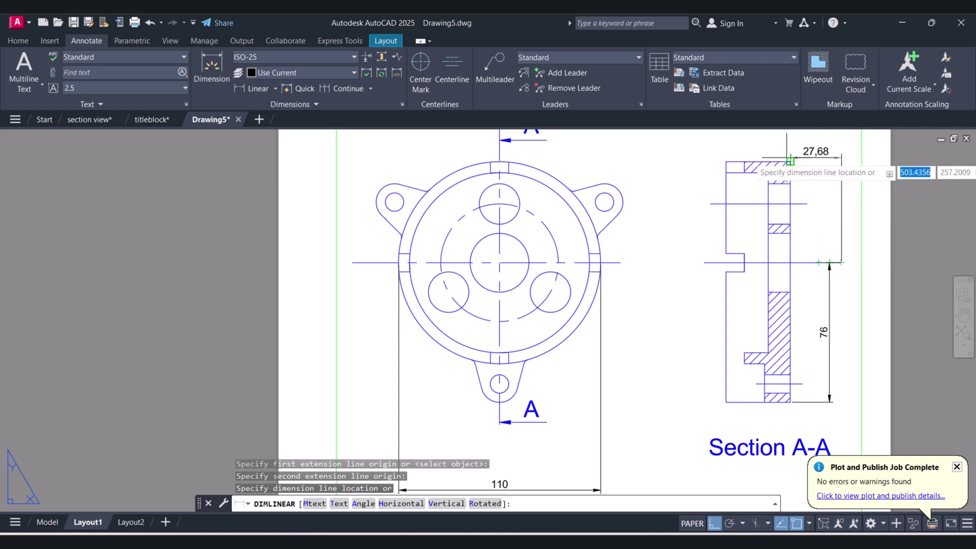
{"action": "key", "text": "Escape"}
Add a 55 dimension from Section A-A's top-right corner to the centerline.
{"action": "left_click", "coordinate": [245, 89]}
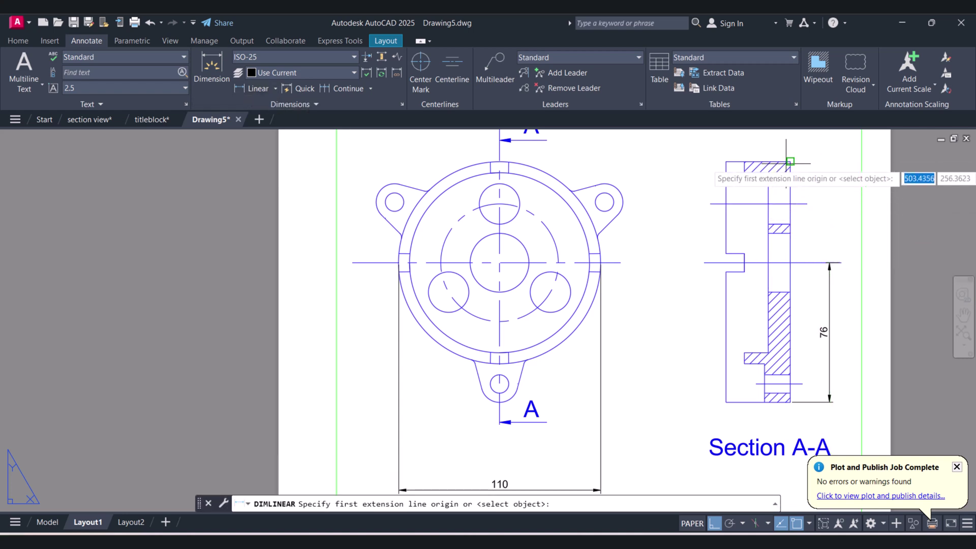
{"action": "left_click", "coordinate": [789, 161]}
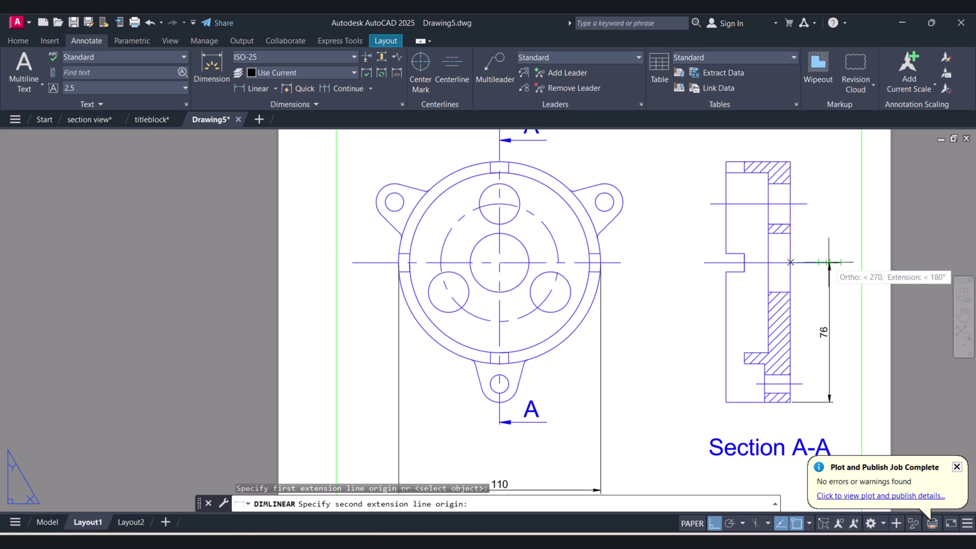
{"action": "left_click", "coordinate": [829, 263]}
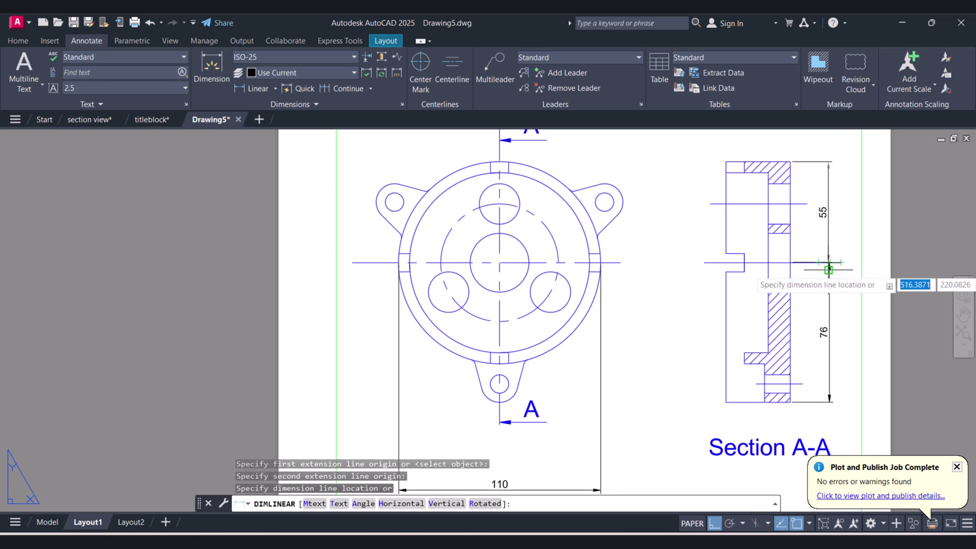
{"action": "scroll", "coordinate": [828, 269], "scroll_direction": "up", "scroll_amount": 5}
{"action": "left_click", "coordinate": [828, 264]}
{"action": "scroll", "coordinate": [825, 268], "scroll_direction": "down", "scroll_amount": 7}
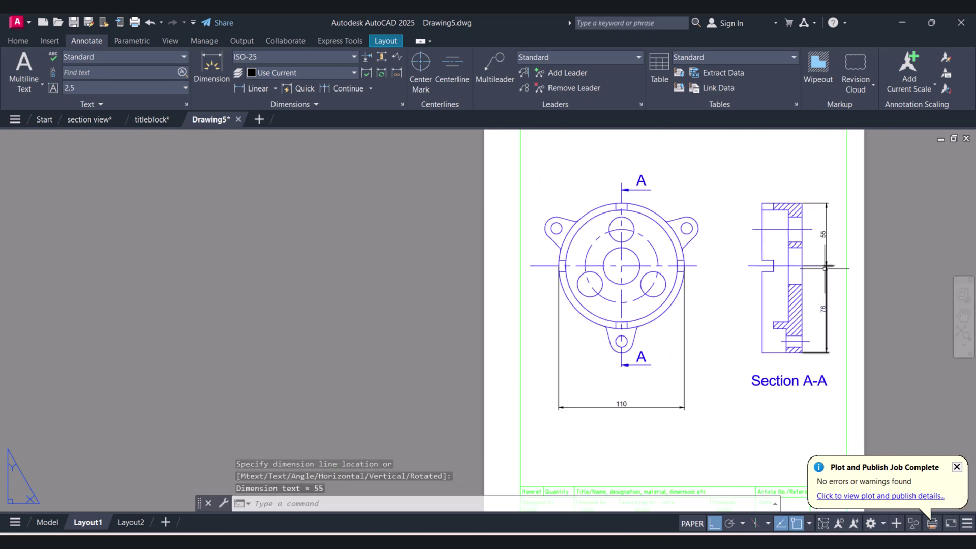
{"action": "middle_click_drag", "start_coordinate": [809, 309], "coordinate": [770, 306]}
{"action": "key", "text": "Escape"}
Pan and zoom around the sheet to check the dimensions and title block.
{"action": "scroll", "coordinate": [775, 269], "scroll_direction": "up", "scroll_amount": 4}
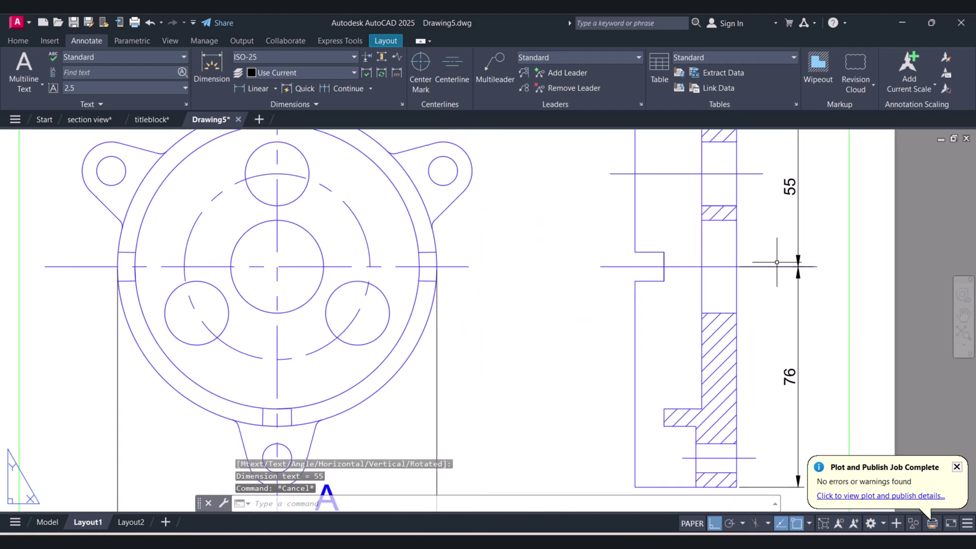
{"action": "scroll", "coordinate": [775, 269], "scroll_direction": "down", "scroll_amount": 4}
{"action": "middle_click_drag", "start_coordinate": [776, 270], "coordinate": [721, 265]}
{"action": "scroll", "coordinate": [703, 262], "scroll_direction": "down", "scroll_amount": 3}
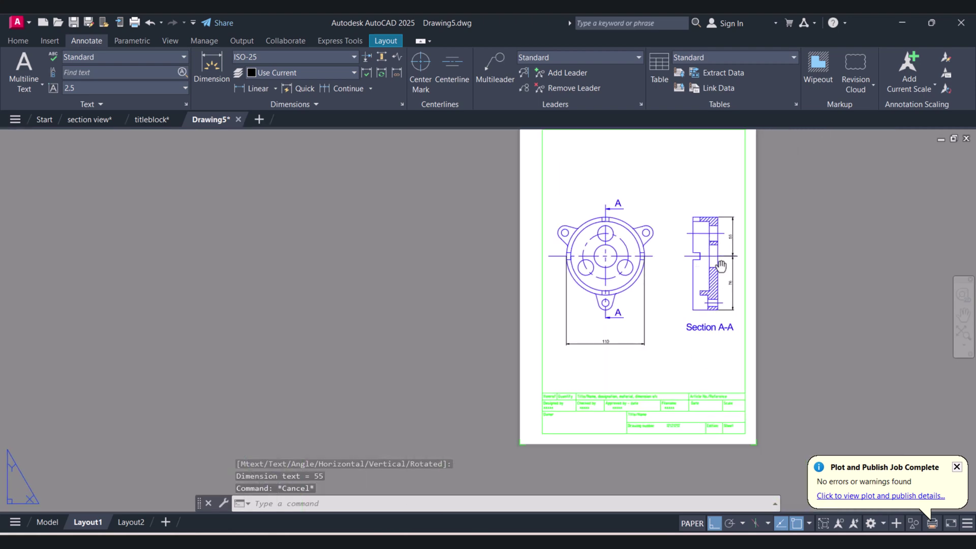
{"action": "scroll", "coordinate": [697, 309], "scroll_direction": "up", "scroll_amount": 2}
{"action": "scroll", "coordinate": [696, 309], "scroll_direction": "down", "scroll_amount": 2}
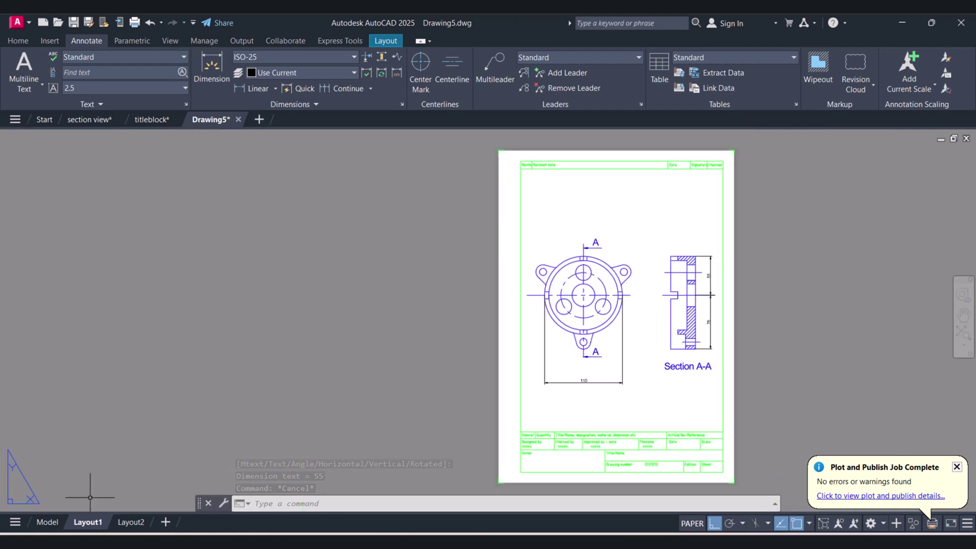
{"action": "scroll", "coordinate": [669, 316], "scroll_direction": "up", "scroll_amount": 2}
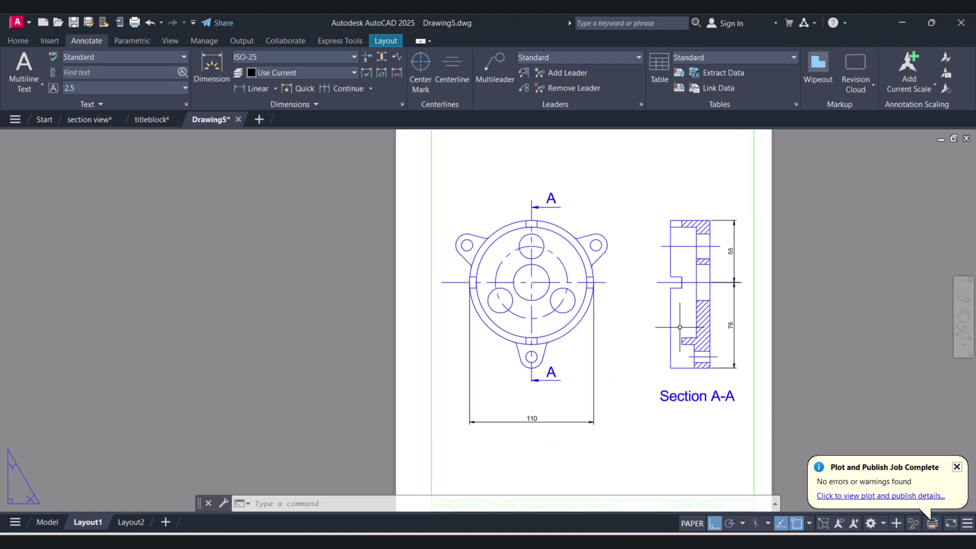
{"action": "middle_click_drag", "start_coordinate": [675, 322], "coordinate": [631, 322]}
{"action": "scroll", "coordinate": [610, 392], "scroll_direction": "down", "scroll_amount": 2}
{"action": "middle_click_drag", "start_coordinate": [605, 377], "coordinate": [588, 367]}
{"action": "scroll", "coordinate": [587, 367], "scroll_direction": "up", "scroll_amount": 4}
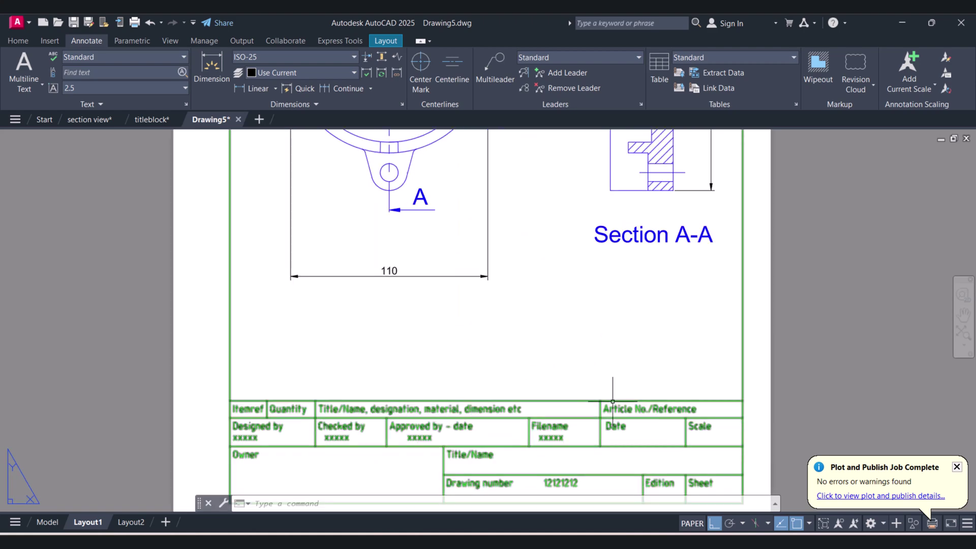
{"action": "scroll", "coordinate": [626, 366], "scroll_direction": "down", "scroll_amount": 5}
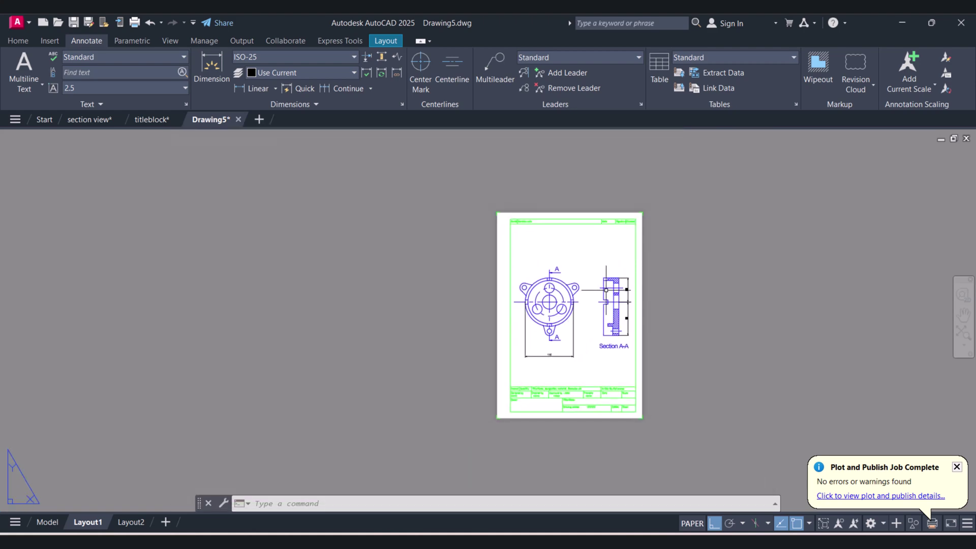
{"action": "scroll", "coordinate": [608, 310], "scroll_direction": "up", "scroll_amount": 3}
On Layout2, erase the old viewport using a crossing window.
{"action": "left_click", "coordinate": [132, 523]}
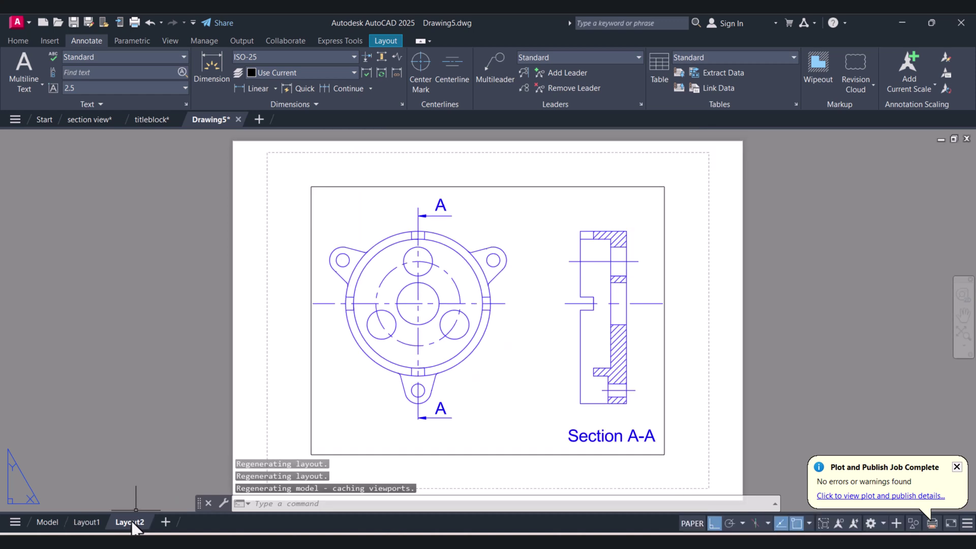
{"action": "scroll", "coordinate": [477, 290], "scroll_direction": "down", "scroll_amount": 4}
{"action": "scroll", "coordinate": [505, 316], "scroll_direction": "up", "scroll_amount": 2}
{"action": "key", "text": "Escape"}
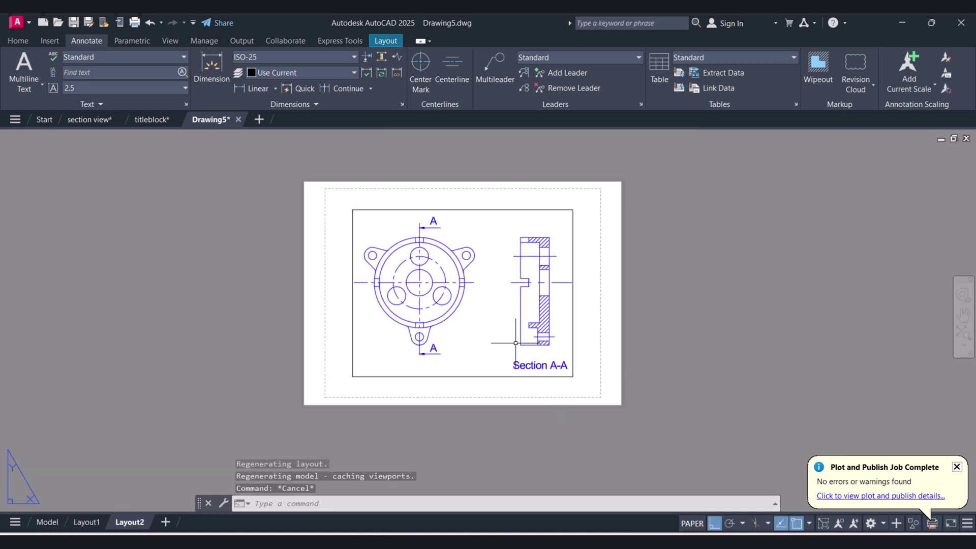
{"action": "type", "text": "e"}
{"action": "key", "text": "Return"}
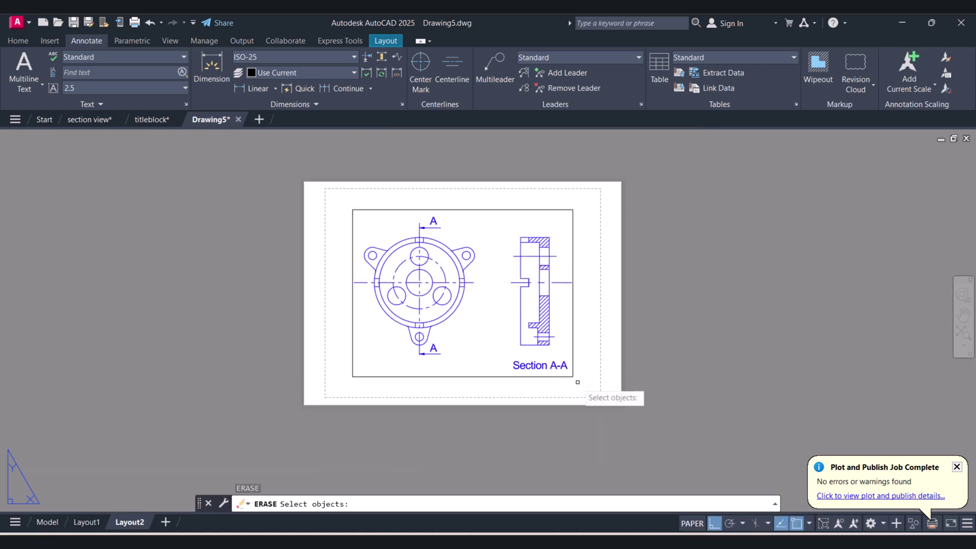
{"action": "left_click", "coordinate": [582, 383]}
{"action": "left_click", "coordinate": [466, 262]}
{"action": "key", "text": "Return"}
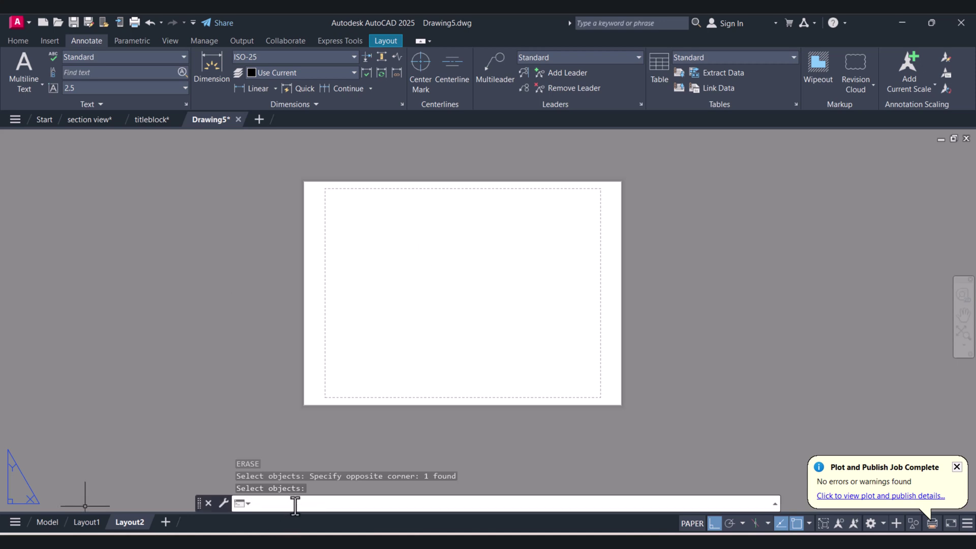
Insert title block number 2 through MVSETUP's title block option.
{"action": "type", "text": "up"}
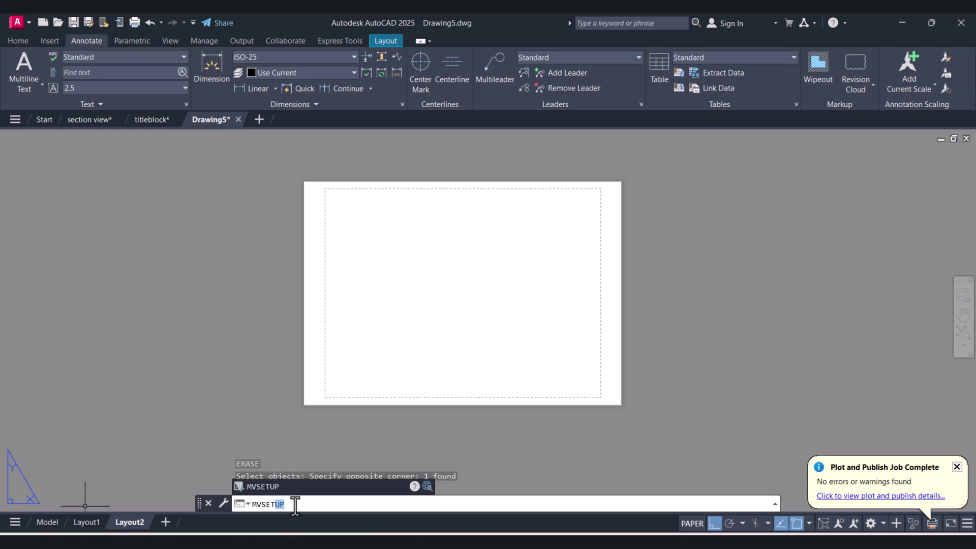
{"action": "key", "text": "Return"}
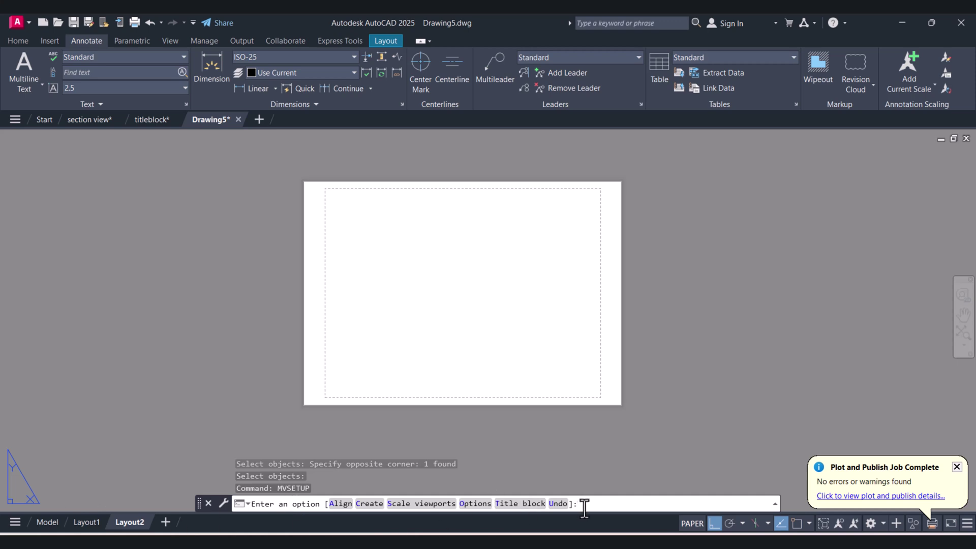
{"action": "type", "text": "t"}
{"action": "key", "text": "Return"}
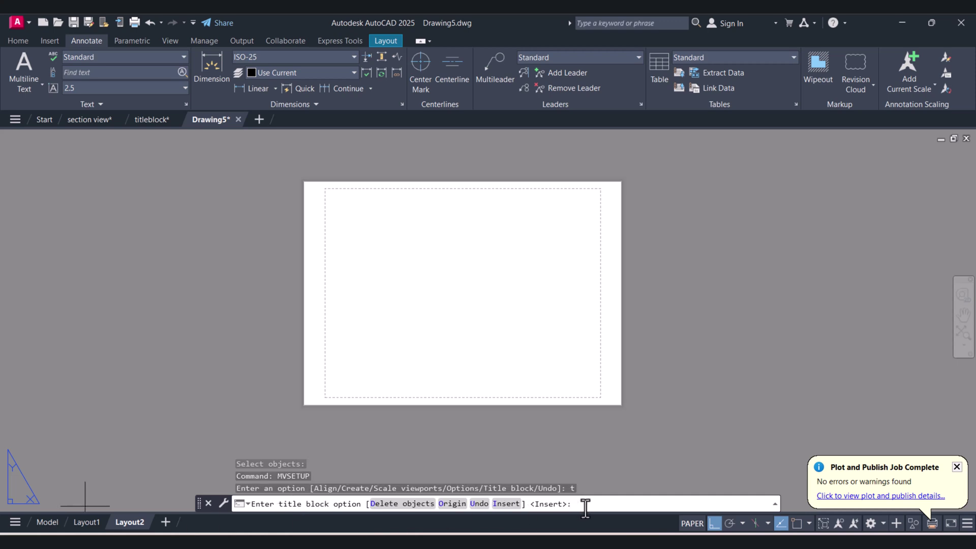
{"action": "type", "text": "i"}
{"action": "key", "text": "Return"}
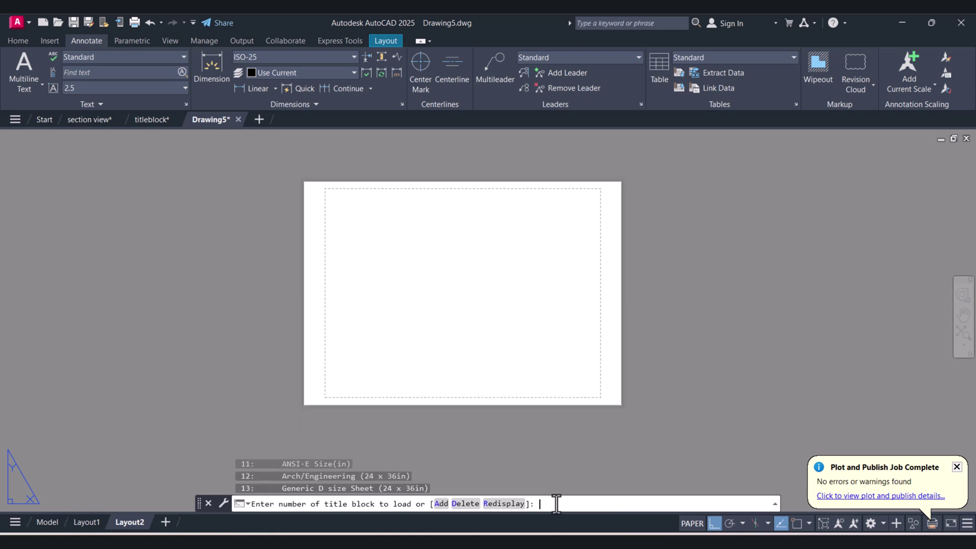
{"action": "type", "text": "2"}
{"action": "key", "text": "Return"}
{"action": "scroll", "coordinate": [513, 320], "scroll_direction": "down", "scroll_amount": 2}
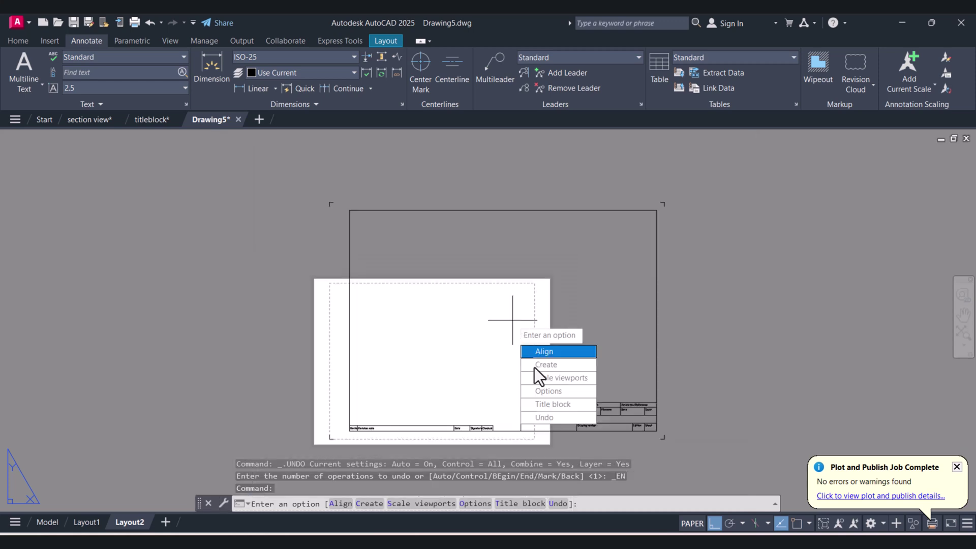
{"action": "key", "text": "Escape"}
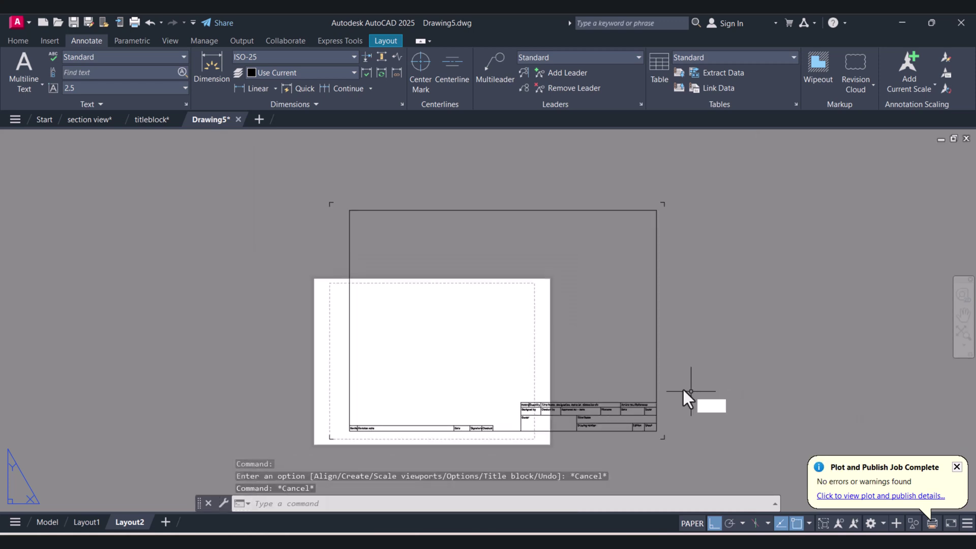
Move the inserted title block further to the right on the sheet.
{"action": "type", "text": "m"}
{"action": "key", "text": "Return"}
{"action": "scroll", "coordinate": [689, 391], "scroll_direction": "down", "scroll_amount": 1}
{"action": "left_click", "coordinate": [675, 425]}
{"action": "left_click", "coordinate": [562, 323]}
{"action": "key", "text": "Return"}
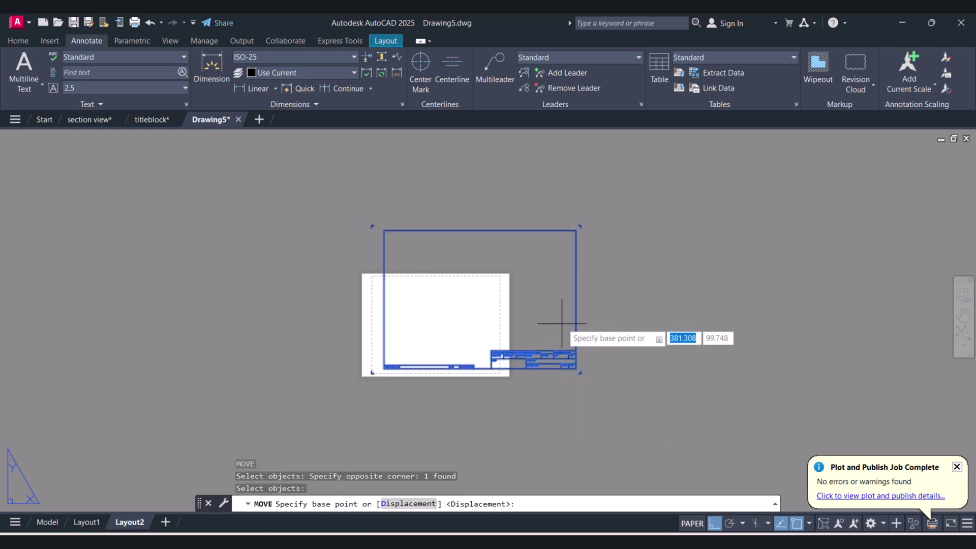
{"action": "left_click", "coordinate": [562, 323]}
{"action": "left_click", "coordinate": [737, 320]}
{"action": "scroll", "coordinate": [622, 317], "scroll_direction": "up", "scroll_amount": 2}
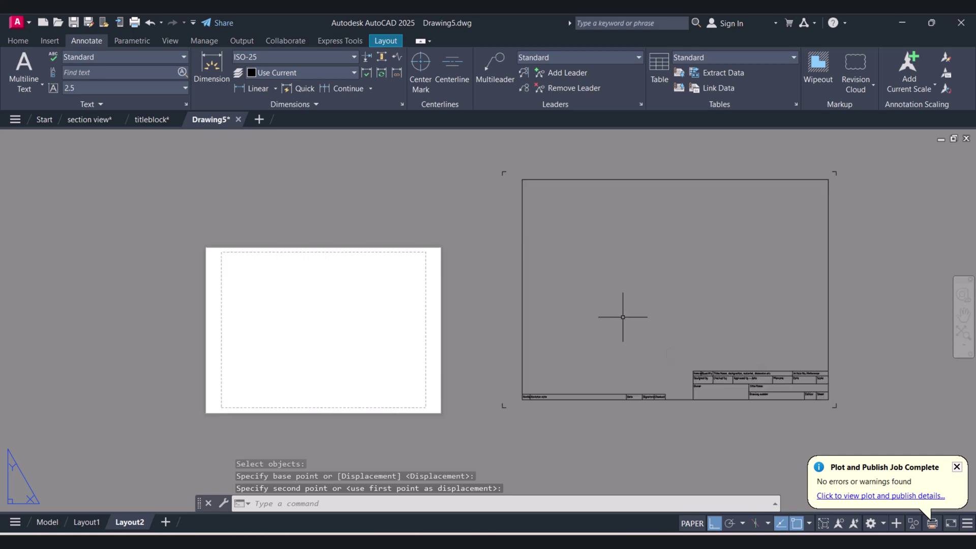
Set the plot to DWG To PDF.pc3 with ISO full bleed A3 paper.
{"action": "key", "text": "ctrl+p"}
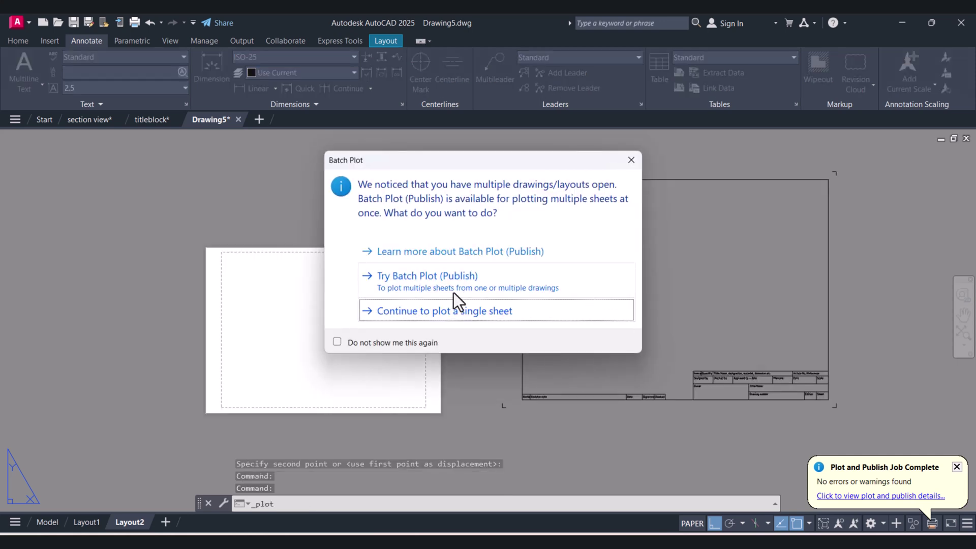
{"action": "left_click", "coordinate": [440, 313]}
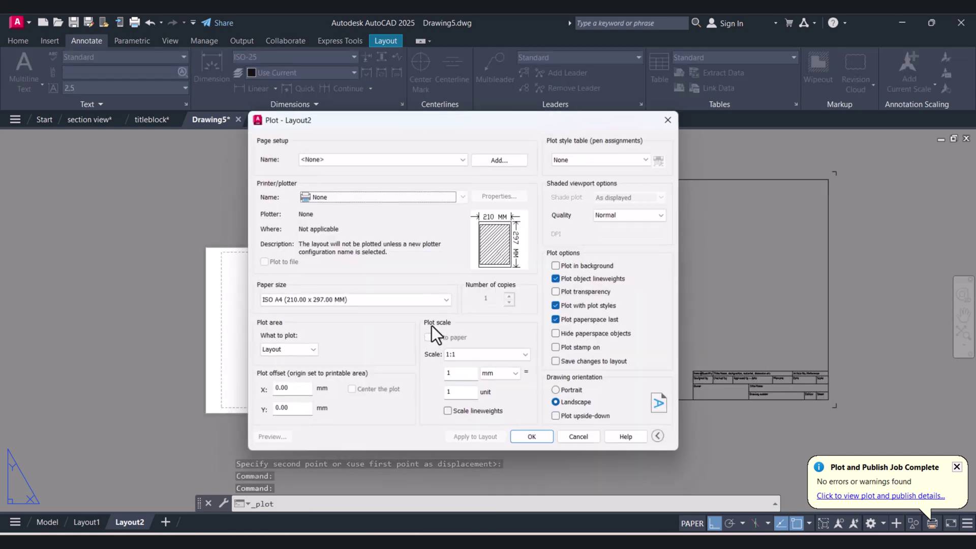
{"action": "left_click", "coordinate": [369, 197]}
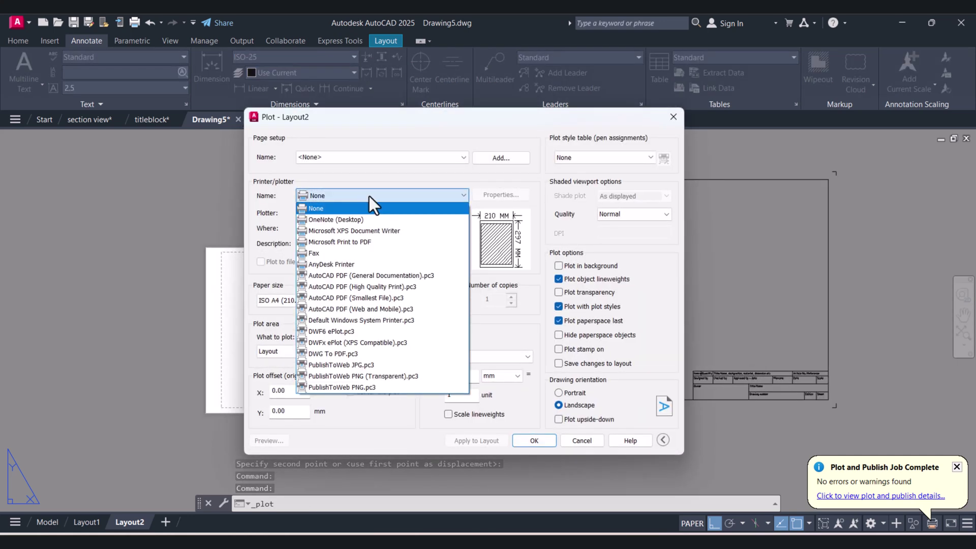
{"action": "left_click", "coordinate": [325, 355]}
{"action": "left_click", "coordinate": [434, 263]}
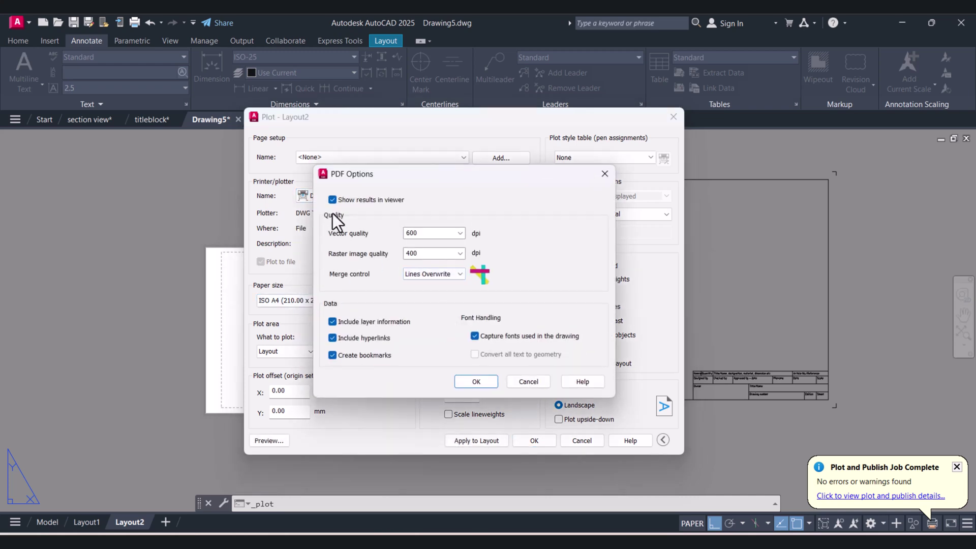
{"action": "left_click", "coordinate": [475, 383]}
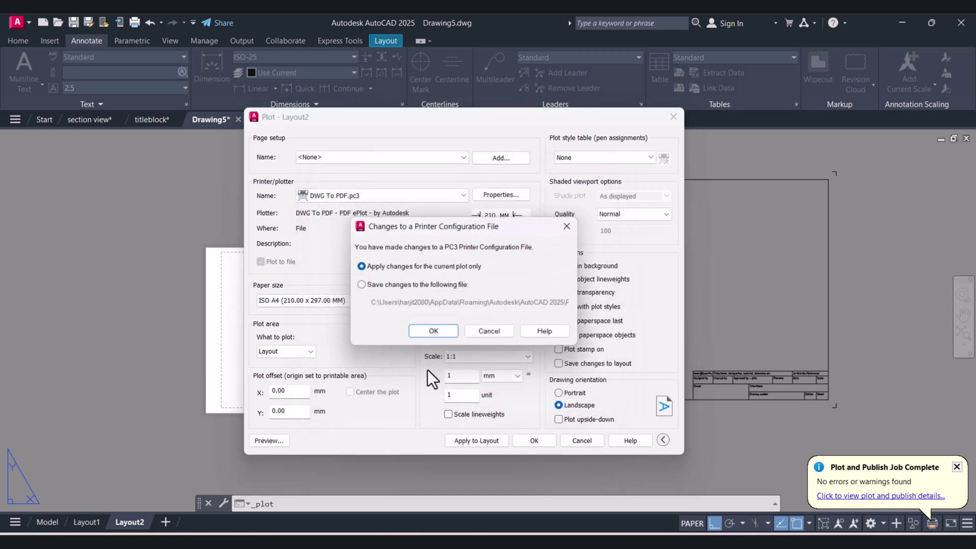
{"action": "left_click", "coordinate": [440, 327]}
{"action": "left_click", "coordinate": [338, 300]}
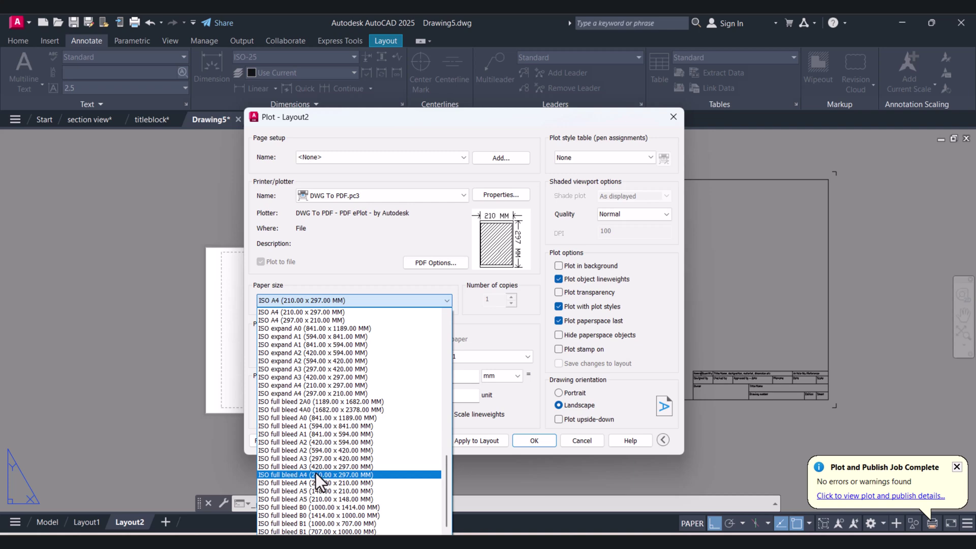
{"action": "left_click", "coordinate": [319, 467]}
Plot a window around the title block with monochrome.ctb, and apply it to the layout.
{"action": "left_click", "coordinate": [299, 354]}
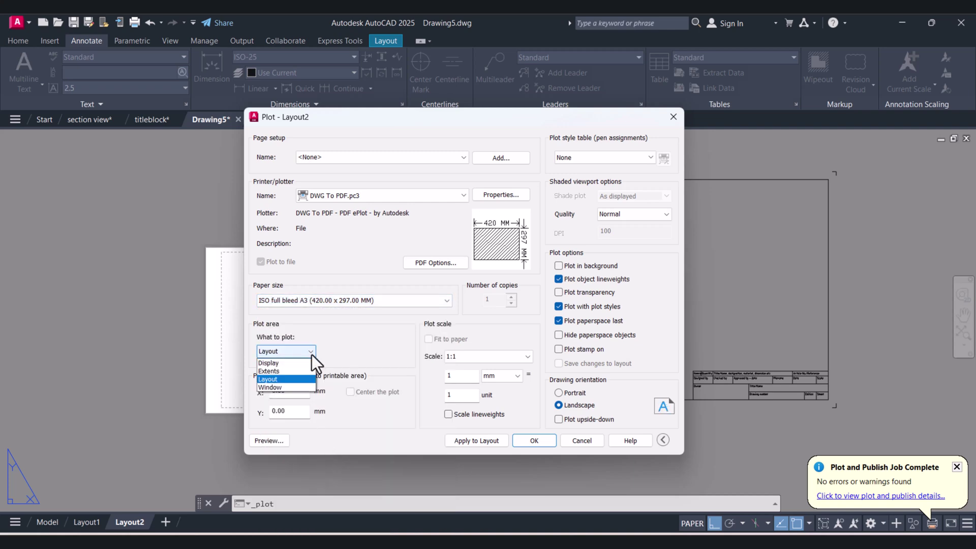
{"action": "left_click", "coordinate": [279, 390]}
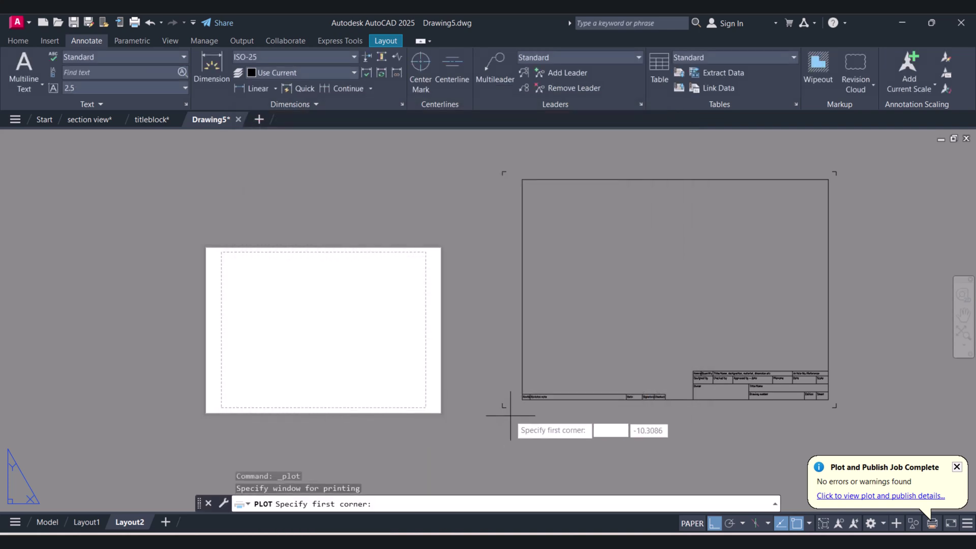
{"action": "scroll", "coordinate": [499, 392], "scroll_direction": "up", "scroll_amount": 4}
{"action": "left_click", "coordinate": [497, 392]}
{"action": "scroll", "coordinate": [496, 393], "scroll_direction": "down", "scroll_amount": 6}
{"action": "scroll", "coordinate": [574, 305], "scroll_direction": "up", "scroll_amount": 5}
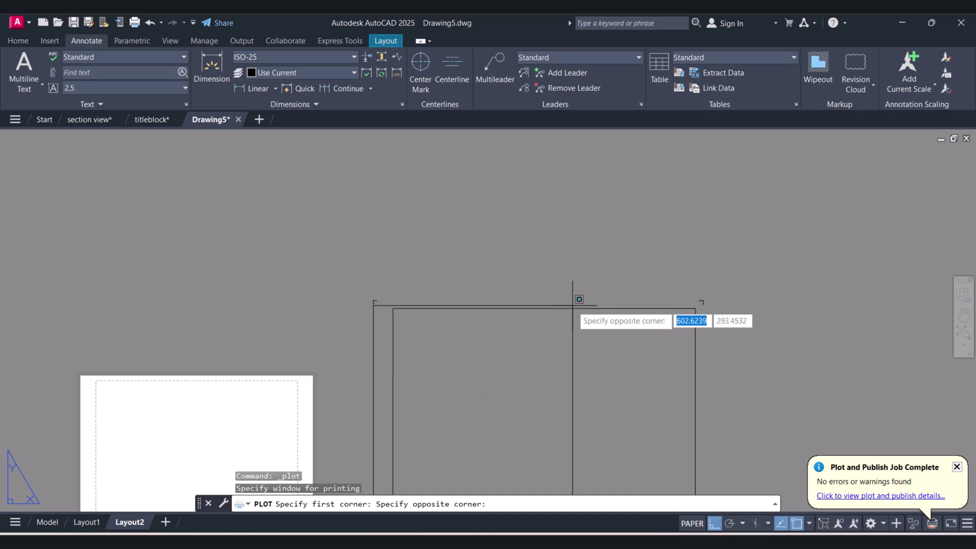
{"action": "left_click", "coordinate": [879, 273]}
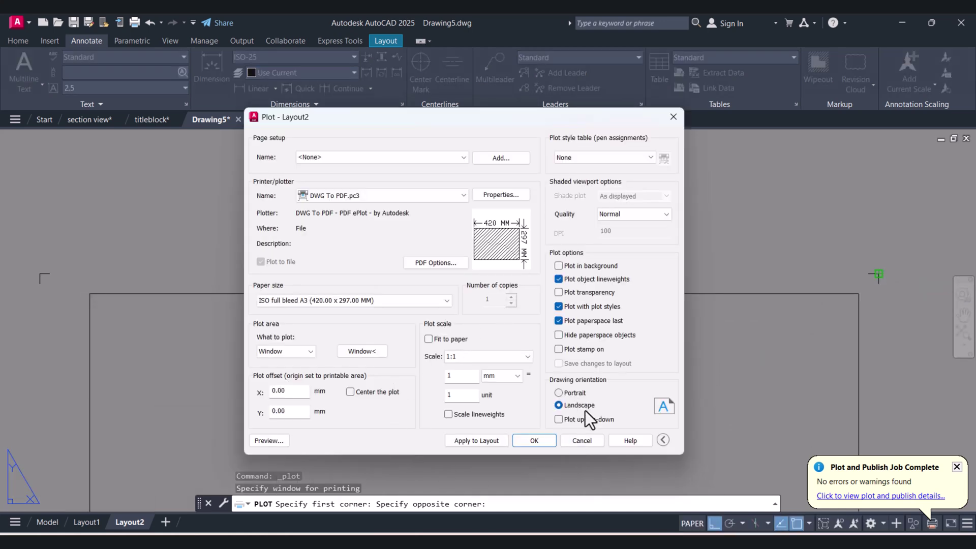
{"action": "left_click", "coordinate": [594, 157]}
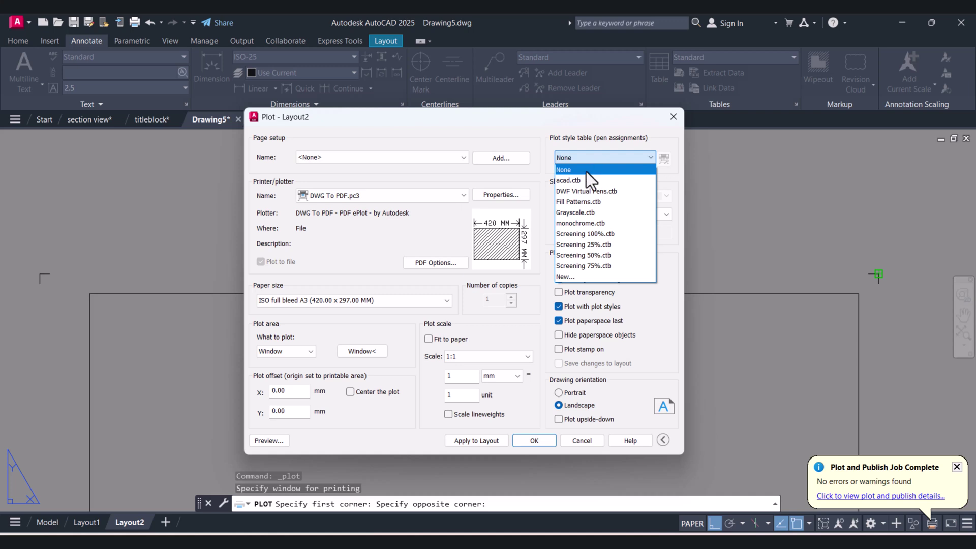
{"action": "left_click", "coordinate": [587, 222]}
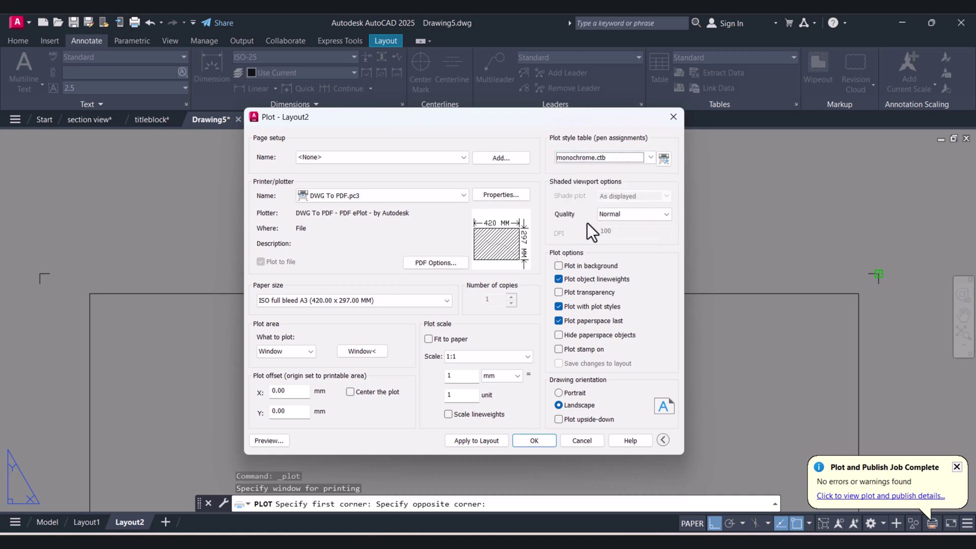
{"action": "left_click", "coordinate": [464, 441]}
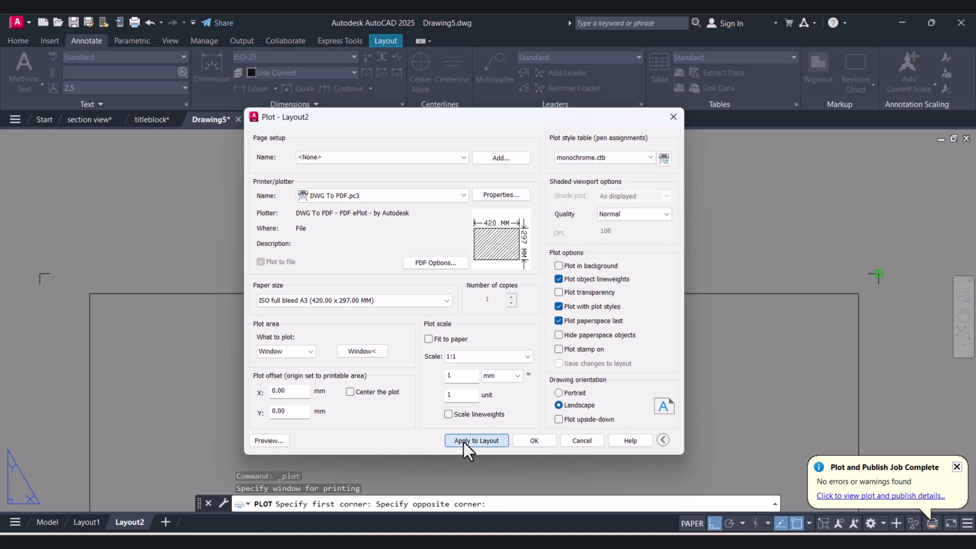
Preview the sheet, then plot it and overwrite Drawing5-Layout2.pdf.
{"action": "left_click", "coordinate": [267, 441]}
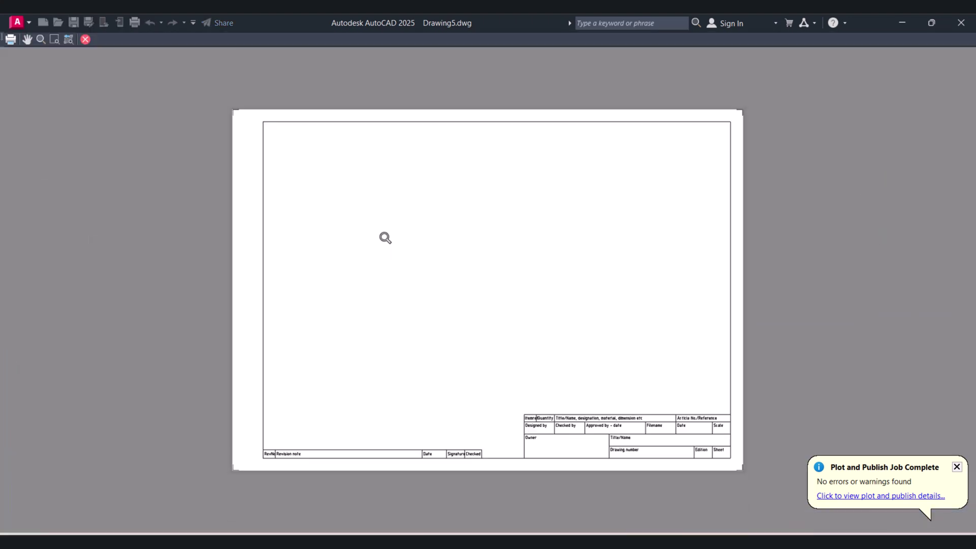
{"action": "right_click", "coordinate": [398, 210]}
{"action": "left_click", "coordinate": [437, 233]}
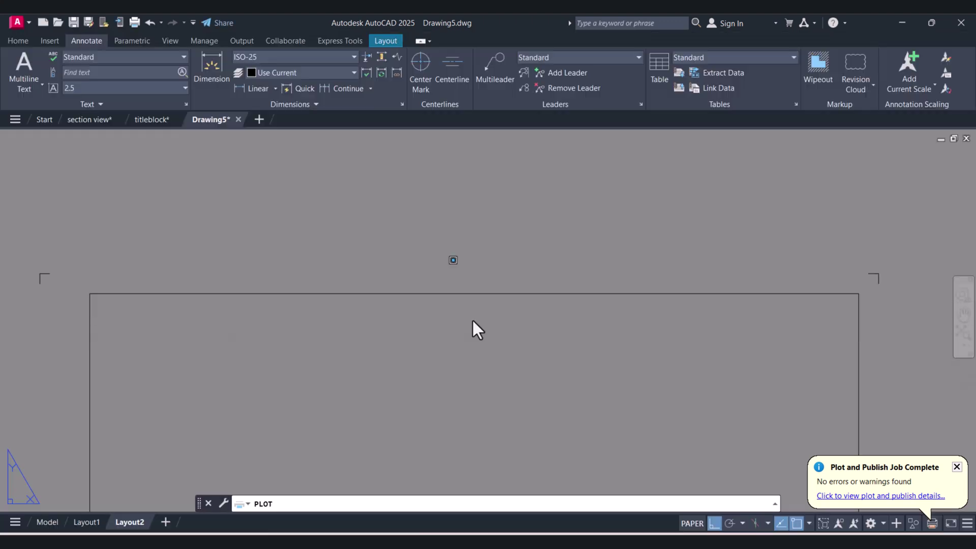
{"action": "left_click", "coordinate": [672, 413]}
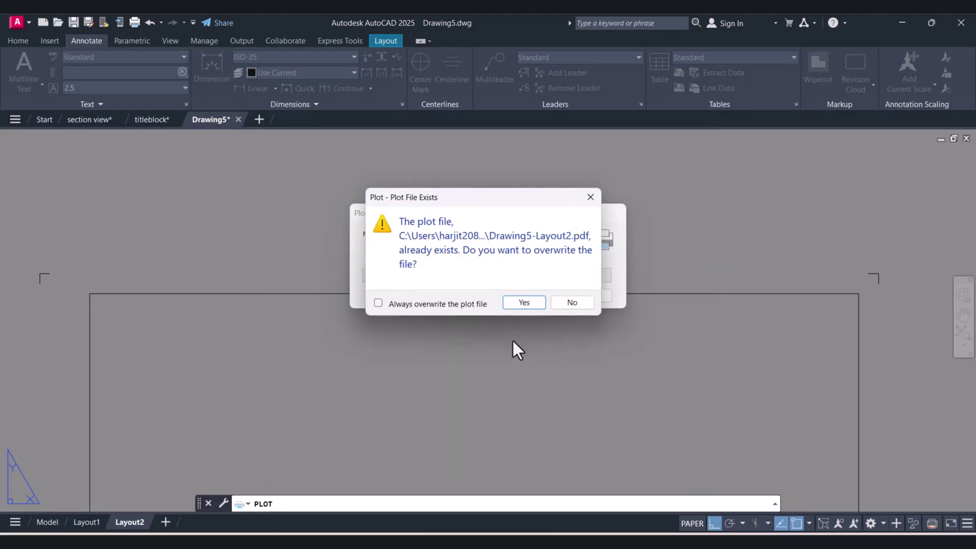
{"action": "left_click", "coordinate": [522, 304]}
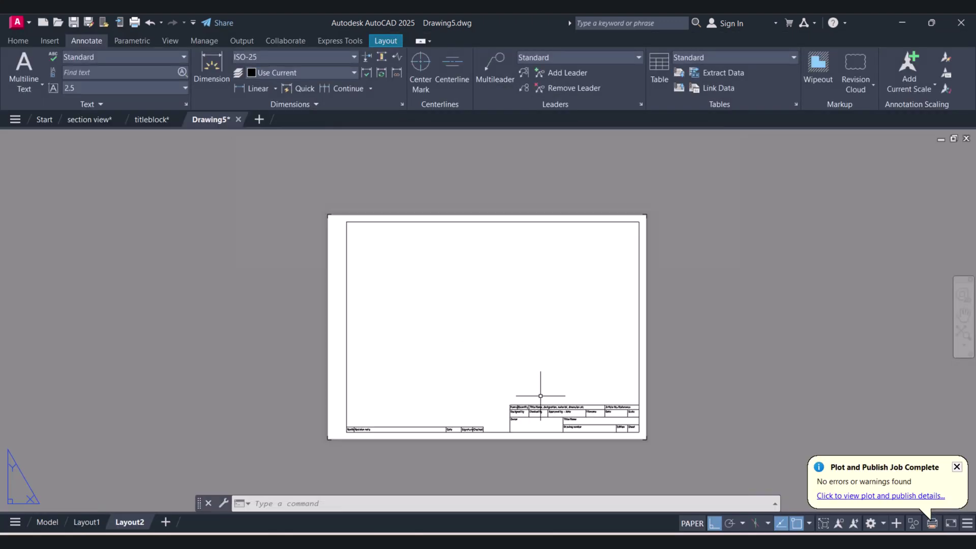
Draw a single viewport above the title block showing the flange and Section A-A.
{"action": "left_click", "coordinate": [311, 505]}
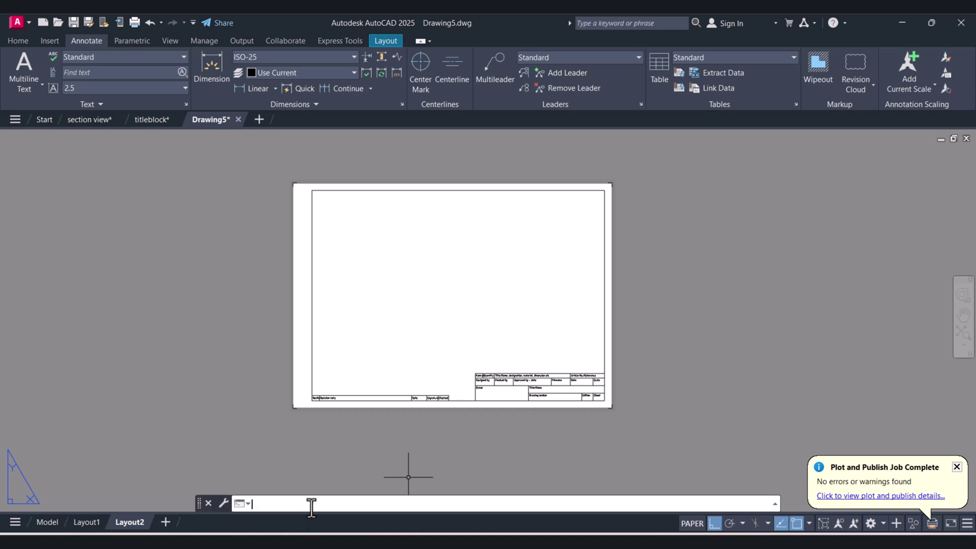
{"action": "type", "text": "view"}
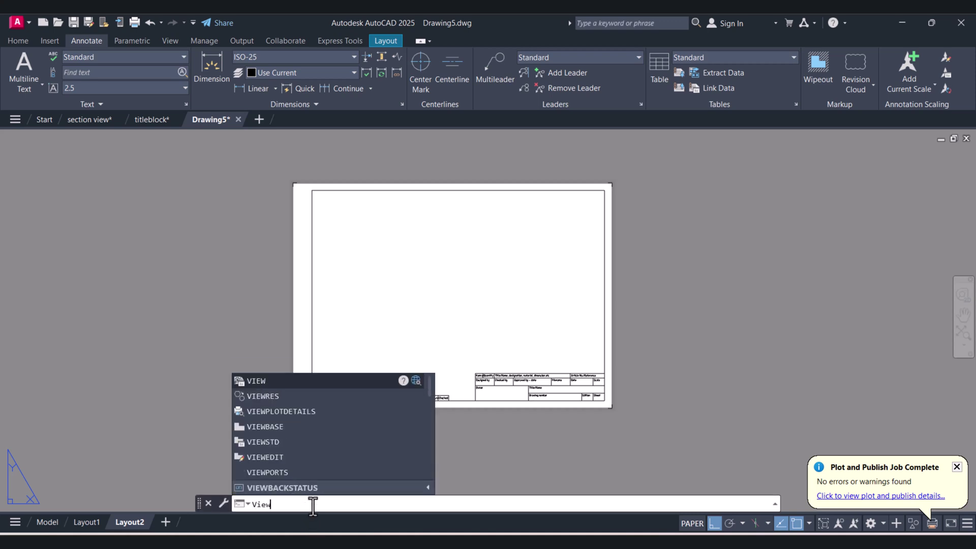
{"action": "type", "text": "port"}
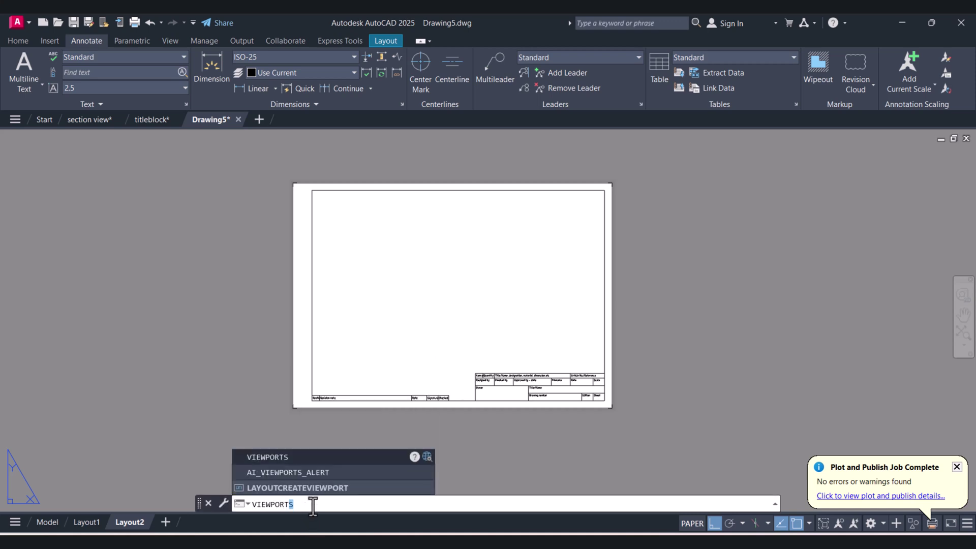
{"action": "key", "text": "Return"}
{"action": "left_click", "coordinate": [326, 233]}
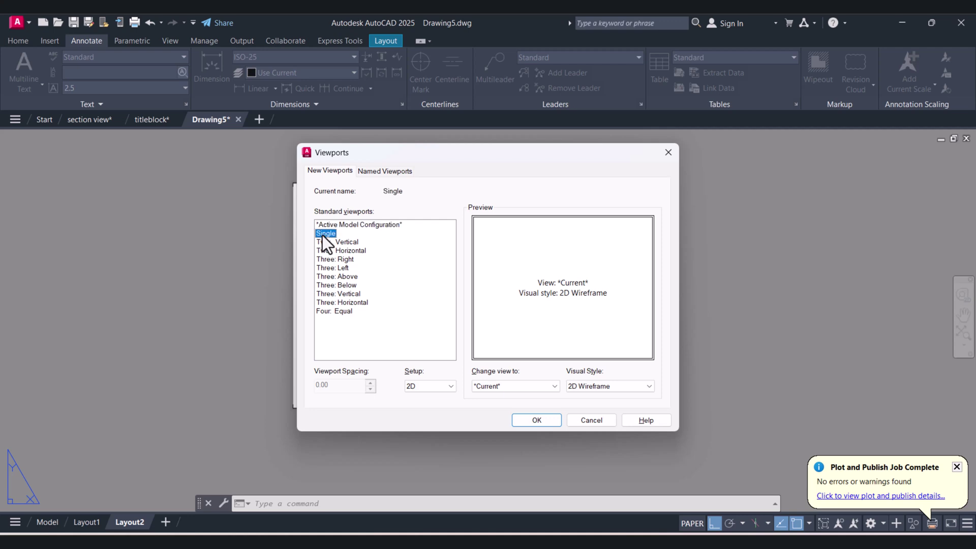
{"action": "left_click", "coordinate": [520, 423]}
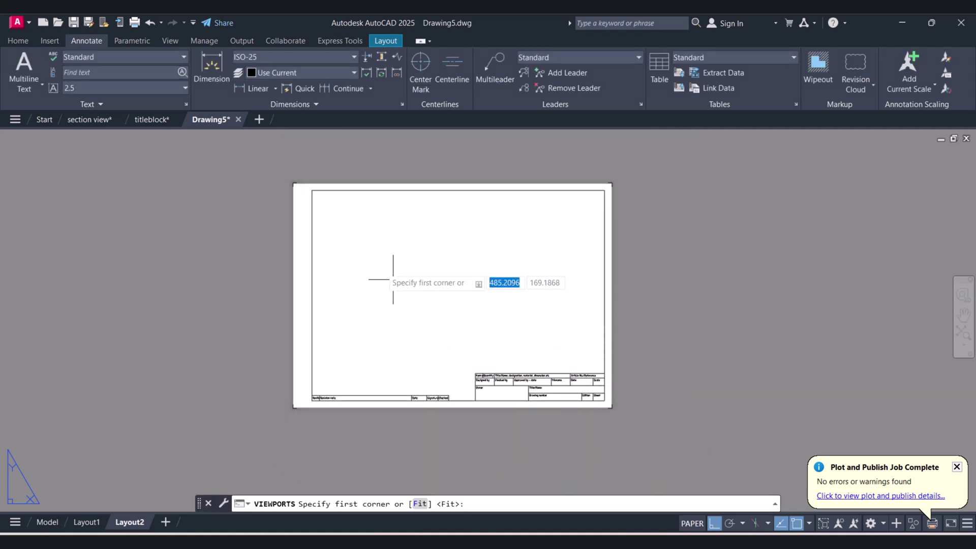
{"action": "left_click", "coordinate": [329, 214]}
{"action": "left_click", "coordinate": [594, 352]}
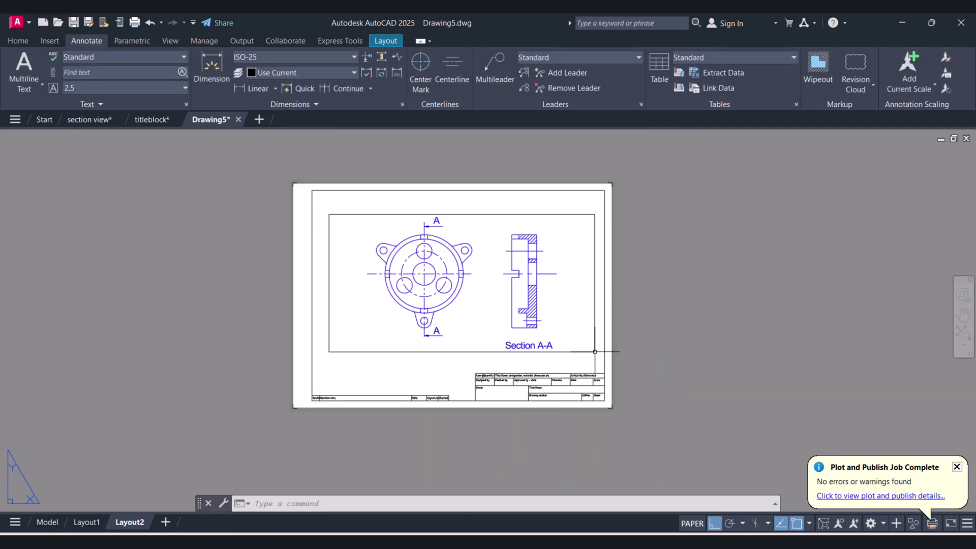
{"action": "scroll", "coordinate": [539, 414], "scroll_direction": "up", "scroll_amount": 2}
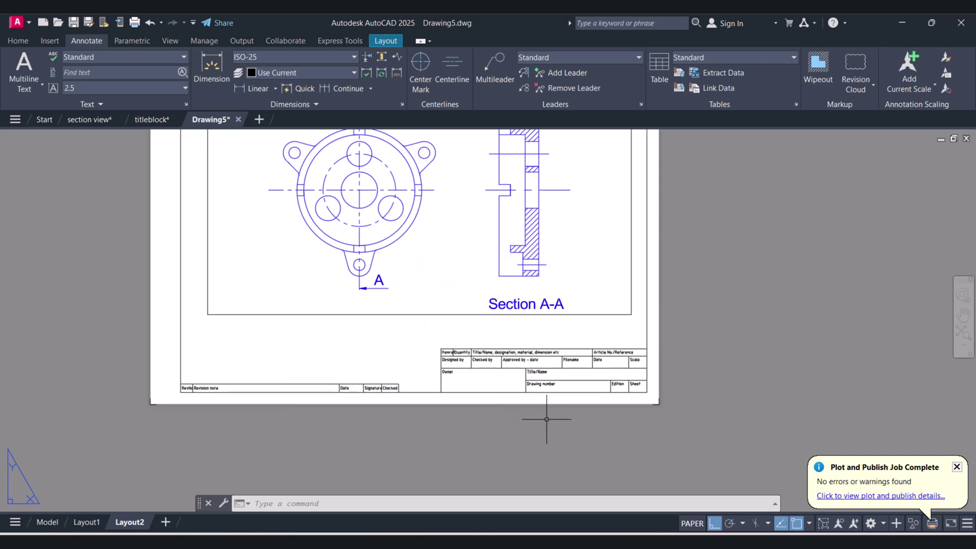
{"action": "scroll", "coordinate": [560, 382], "scroll_direction": "up", "scroll_amount": 4}
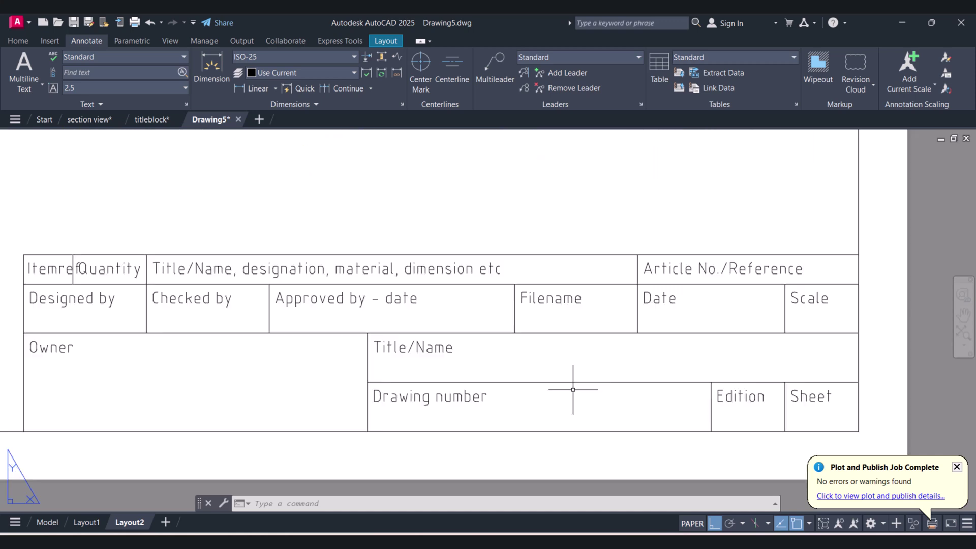
{"action": "left_click", "coordinate": [578, 338]}
{"action": "right_click", "coordinate": [575, 336]}
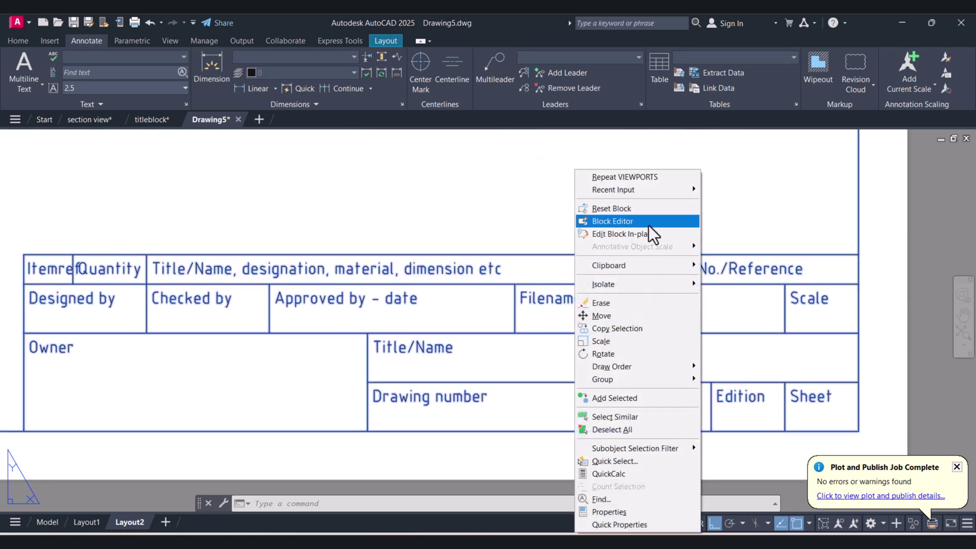
Edit the iso_a3 block in place and copy the Drawing number label into the empty cell.
{"action": "left_click", "coordinate": [632, 234]}
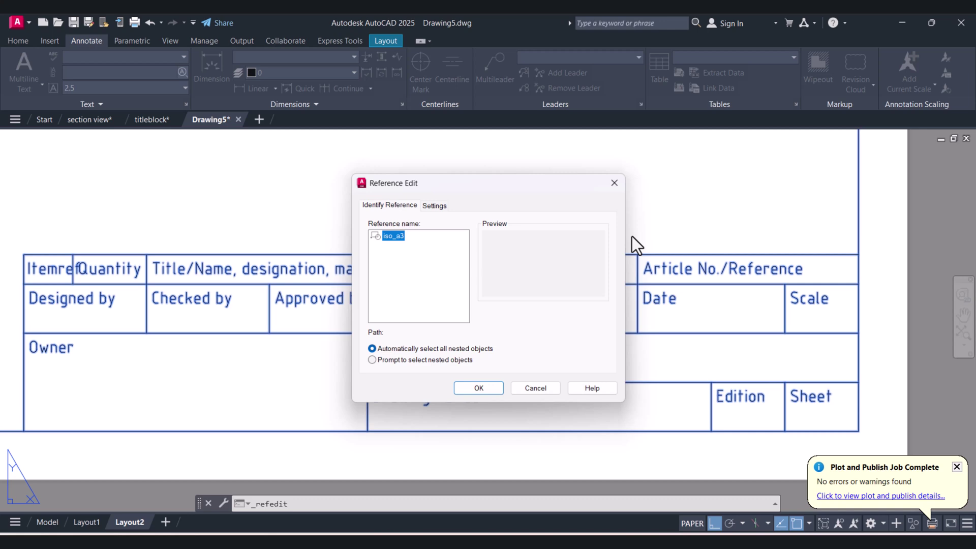
{"action": "left_click", "coordinate": [474, 391]}
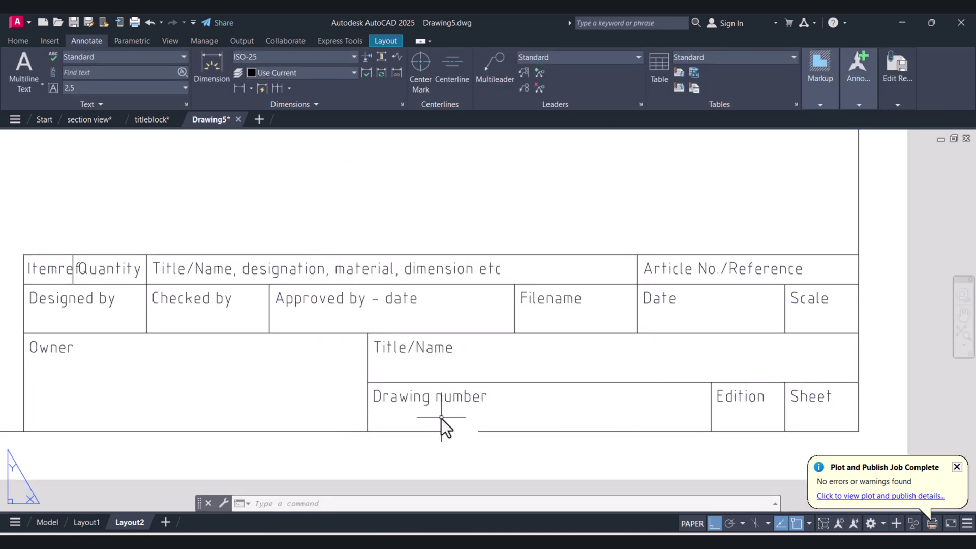
{"action": "type", "text": "co"}
{"action": "key", "text": "Return"}
{"action": "left_click", "coordinate": [441, 401]}
{"action": "key", "text": "Return"}
{"action": "left_click", "coordinate": [459, 417]}
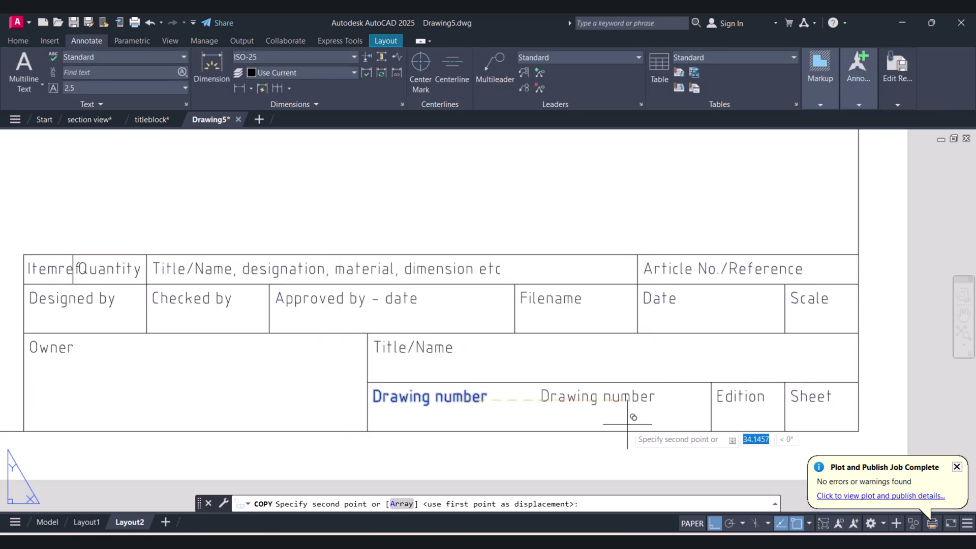
{"action": "left_click", "coordinate": [627, 423]}
{"action": "key", "text": "Return"}
{"action": "scroll", "coordinate": [631, 425], "scroll_direction": "down", "scroll_amount": 2}
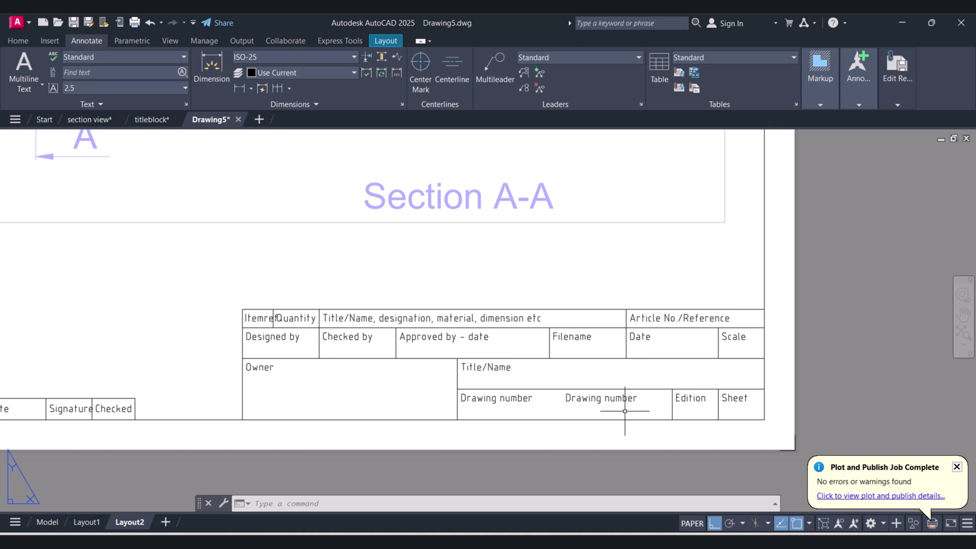
{"action": "middle_click_drag", "start_coordinate": [407, 387], "coordinate": [479, 403]}
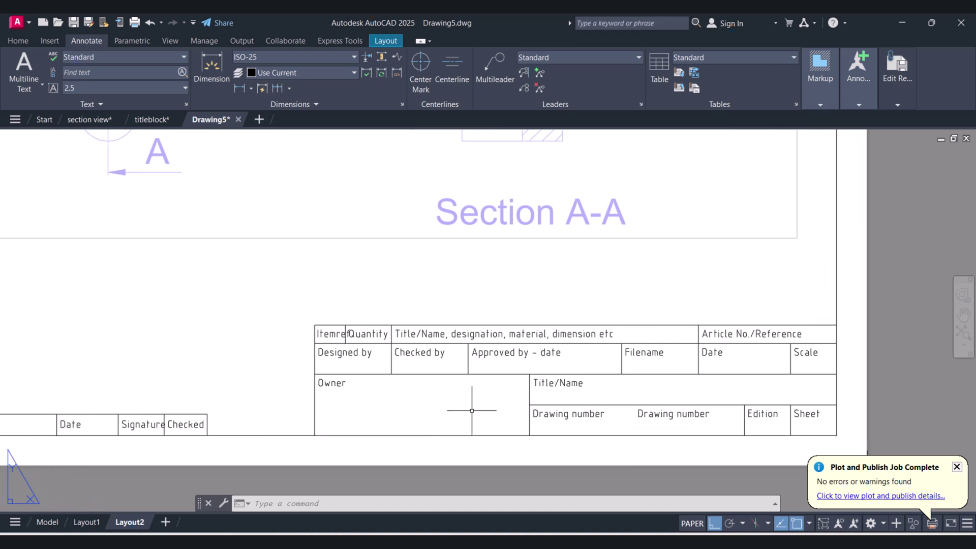
{"action": "scroll", "coordinate": [480, 402], "scroll_direction": "down", "scroll_amount": 2}
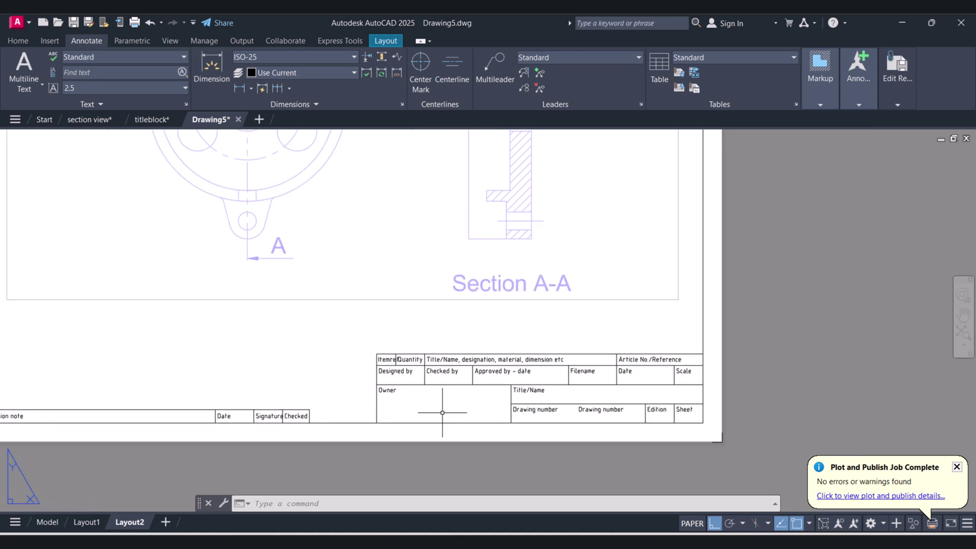
{"action": "scroll", "coordinate": [603, 412], "scroll_direction": "up", "scroll_amount": 2}
{"action": "type", "text": "ed"}
{"action": "key", "text": "Return"}
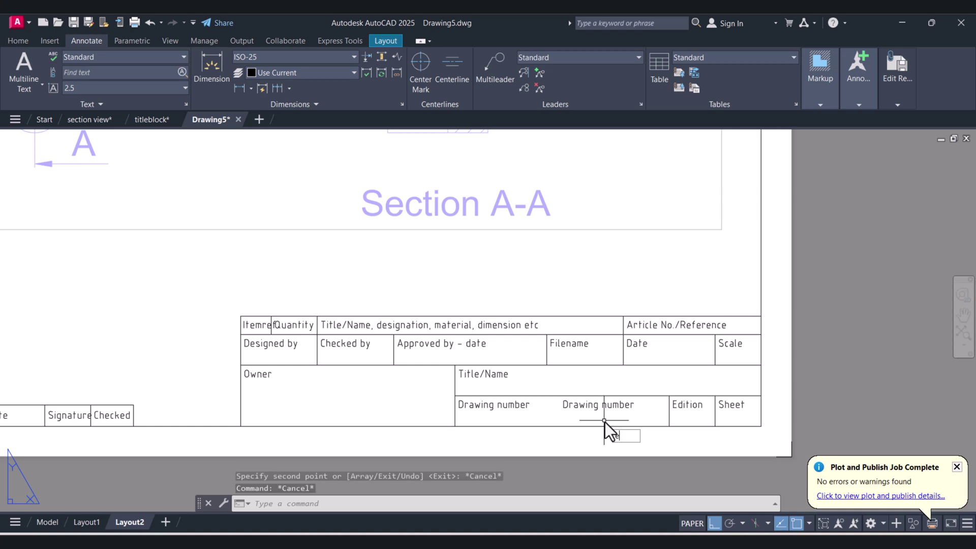
{"action": "left_click", "coordinate": [618, 402]}
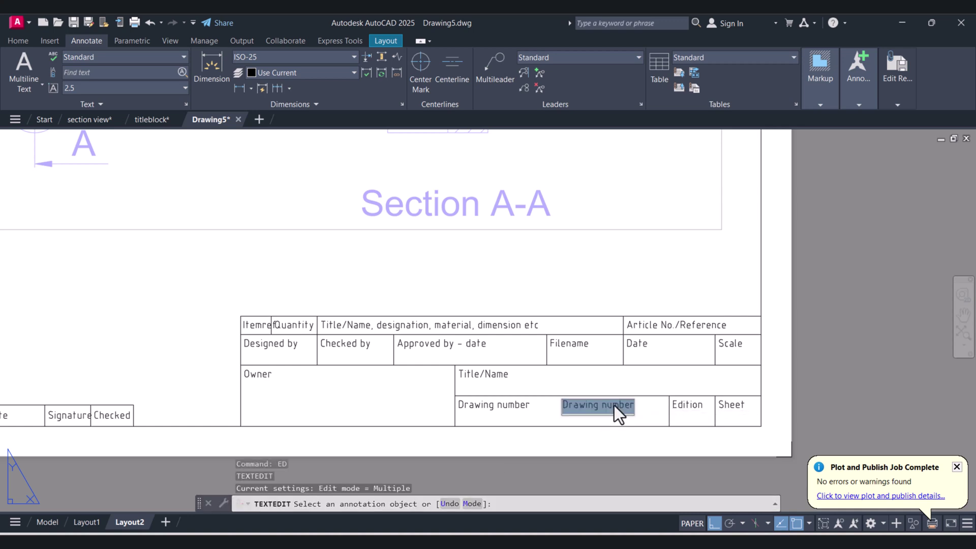
{"action": "type", "text": "1212121212"}
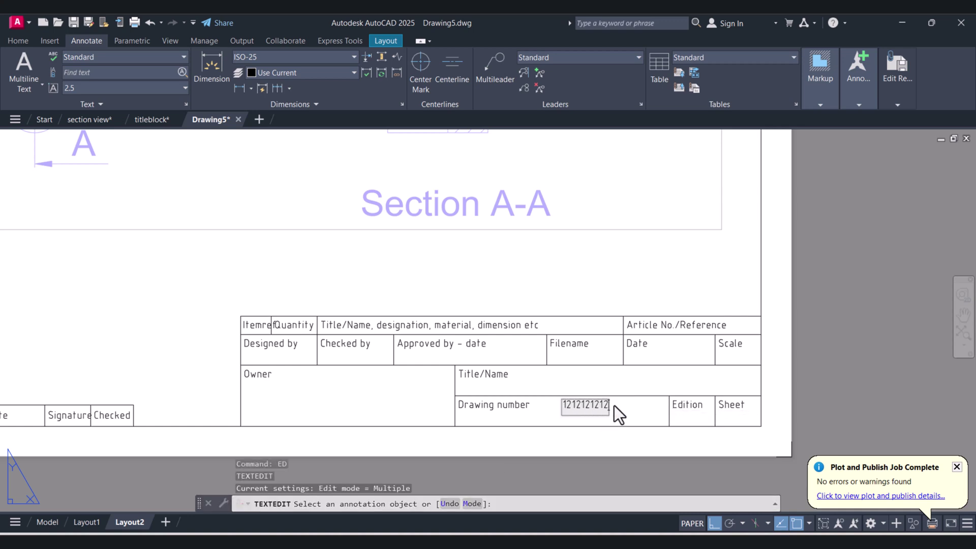
{"action": "left_click", "coordinate": [618, 446]}
{"action": "scroll", "coordinate": [618, 446], "scroll_direction": "down", "scroll_amount": 4}
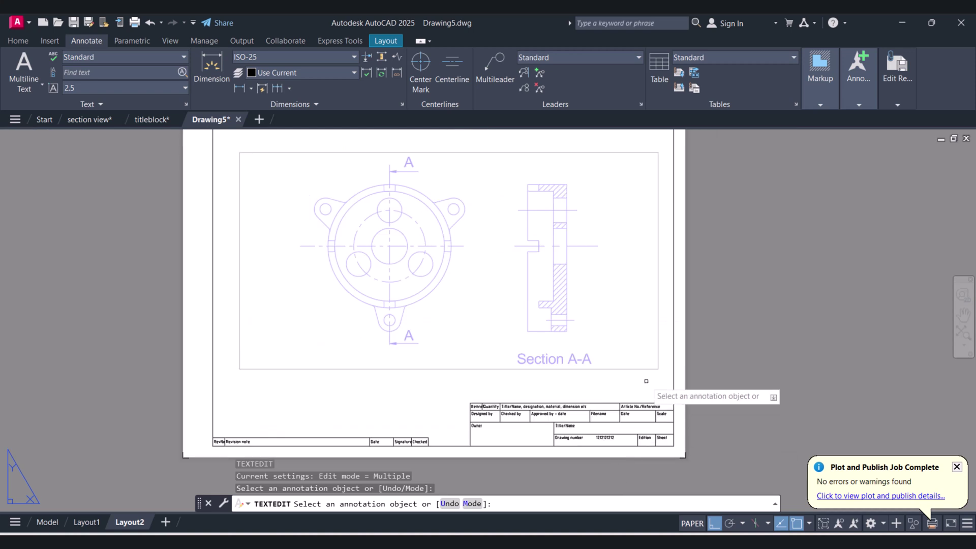
{"action": "mouse_move", "coordinate": [901, 101]}
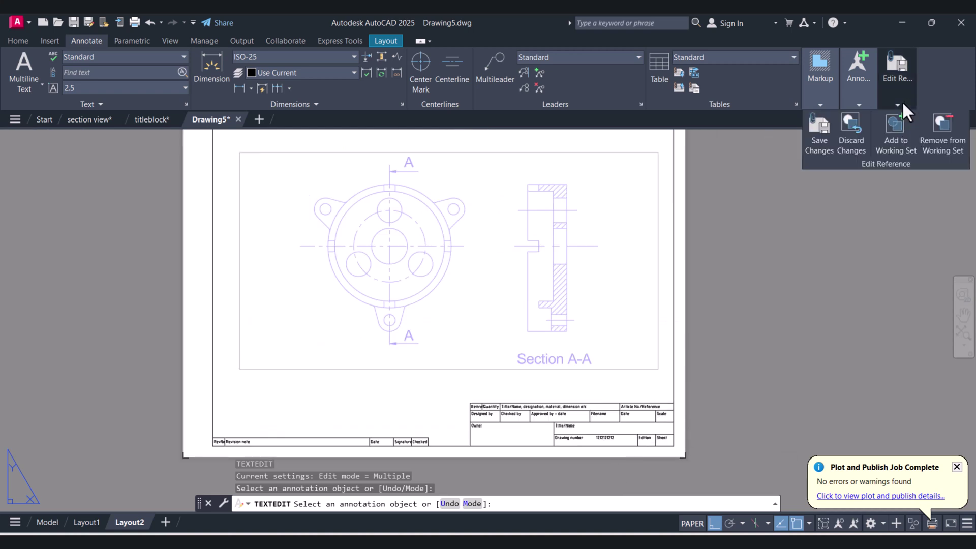
{"action": "left_click", "coordinate": [822, 136]}
Save the title block edits and make the viewport border white (255,255,255).
{"action": "left_click", "coordinate": [485, 317]}
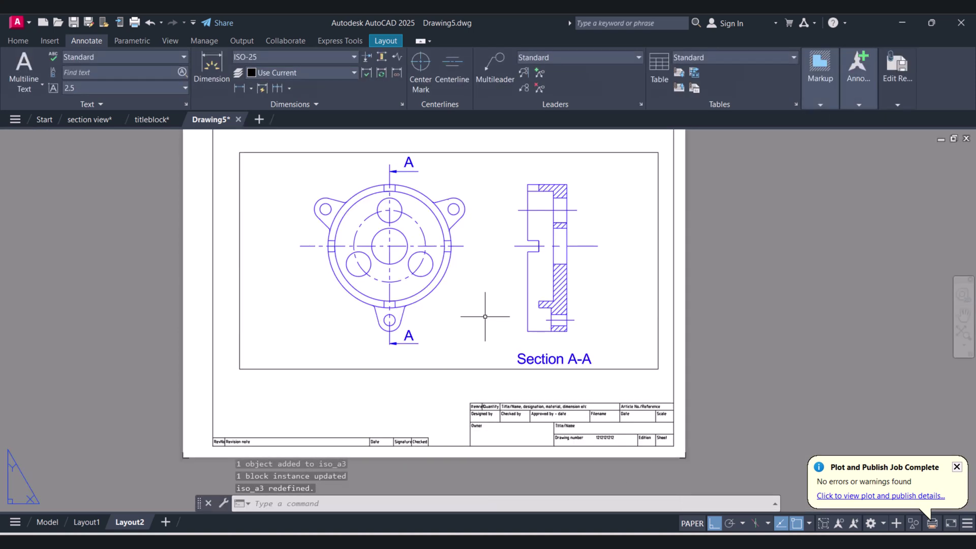
{"action": "left_click", "coordinate": [450, 370]}
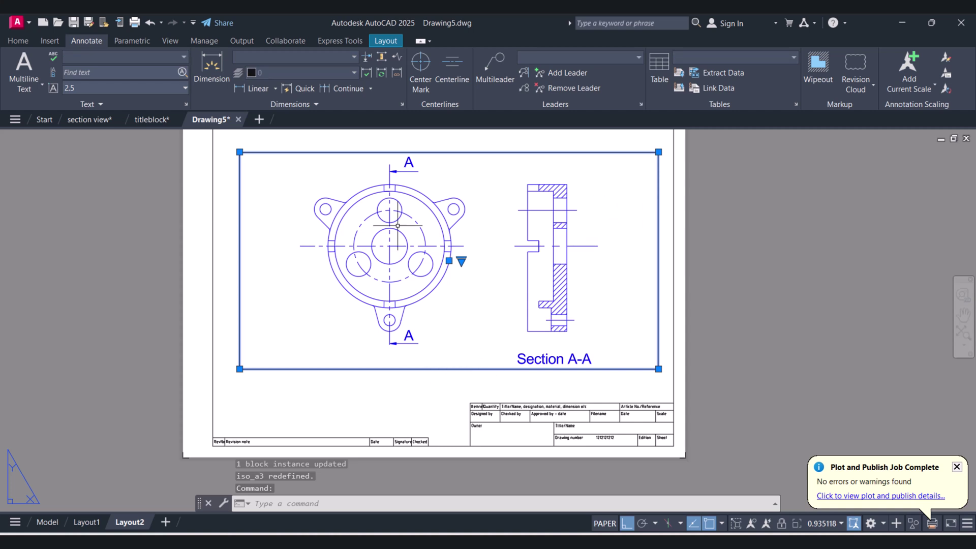
{"action": "left_click", "coordinate": [20, 43]}
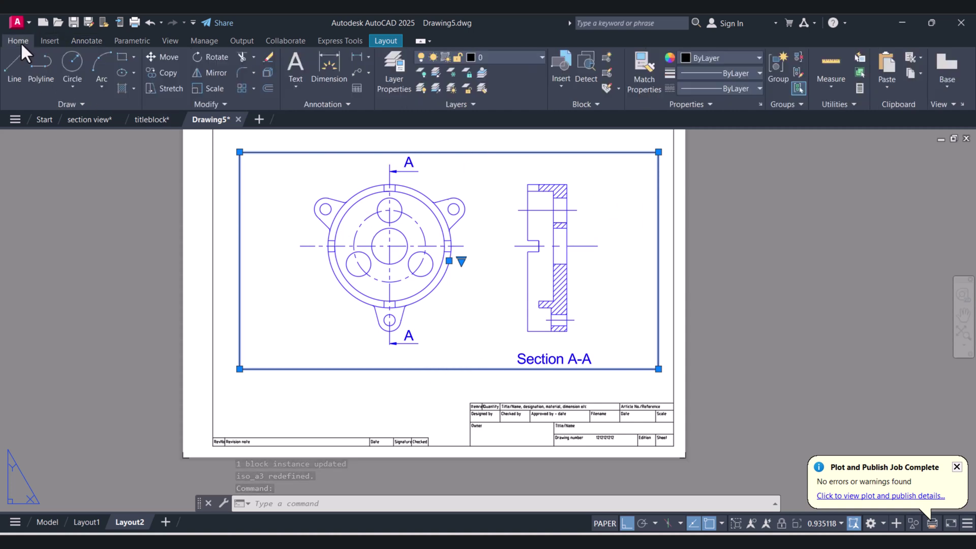
{"action": "left_click", "coordinate": [716, 59]}
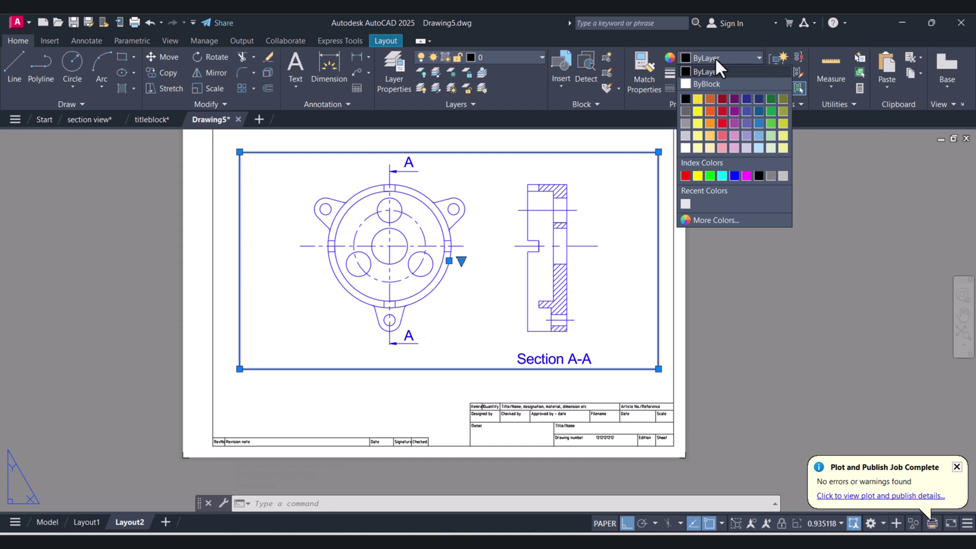
{"action": "left_click", "coordinate": [690, 147]}
{"action": "key", "text": "Escape"}
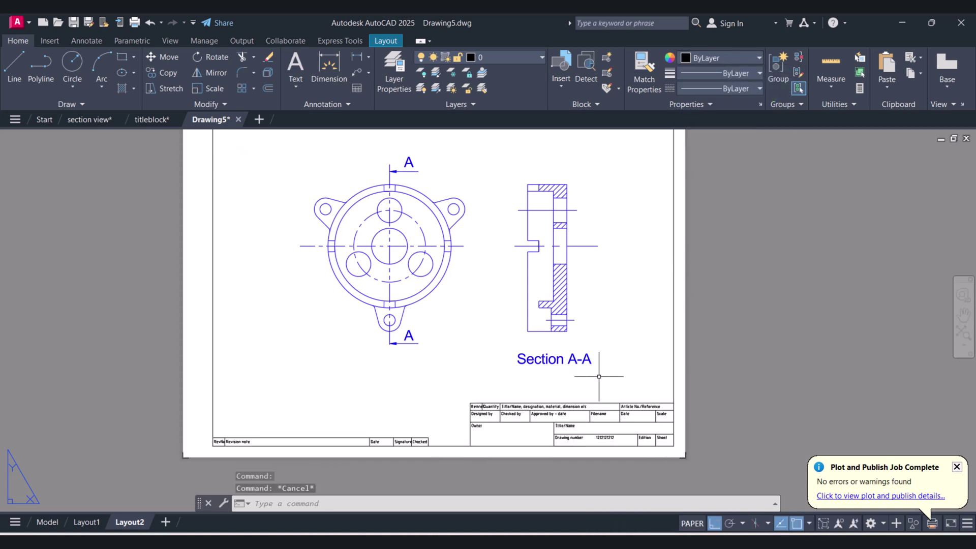
{"action": "scroll", "coordinate": [532, 353], "scroll_direction": "down", "scroll_amount": 2}
Lock the viewport's display on Layout2.
{"action": "left_click", "coordinate": [531, 227]}
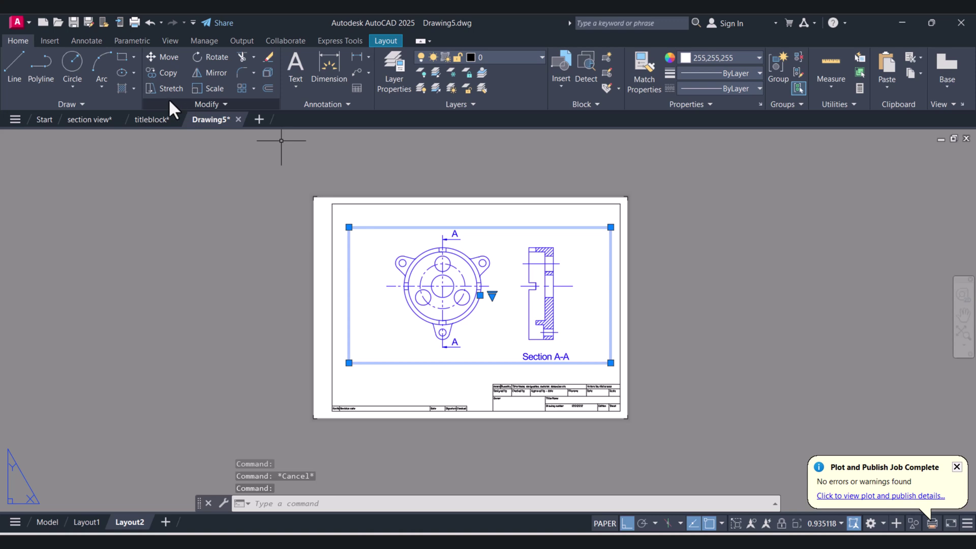
{"action": "left_click", "coordinate": [385, 42]}
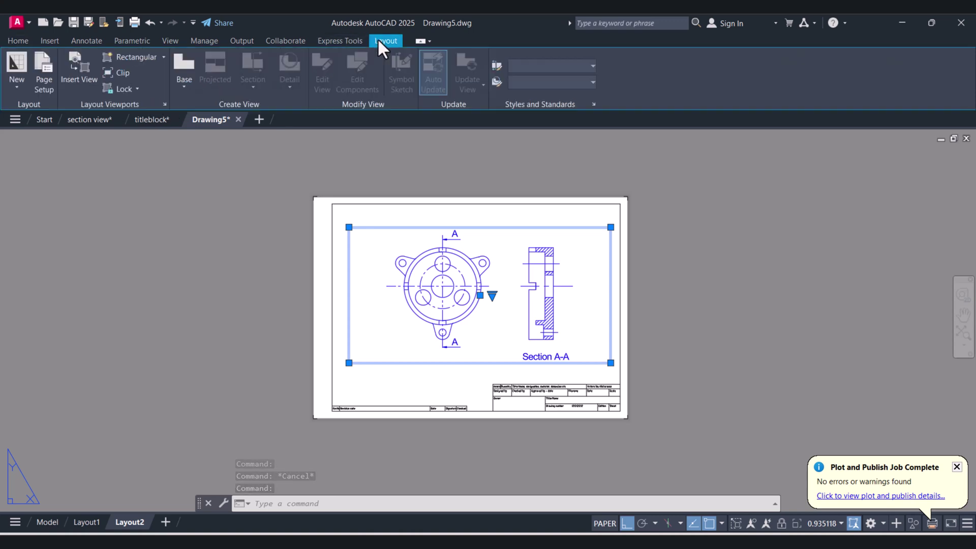
{"action": "left_click", "coordinate": [133, 89]}
{"action": "left_click", "coordinate": [121, 110]}
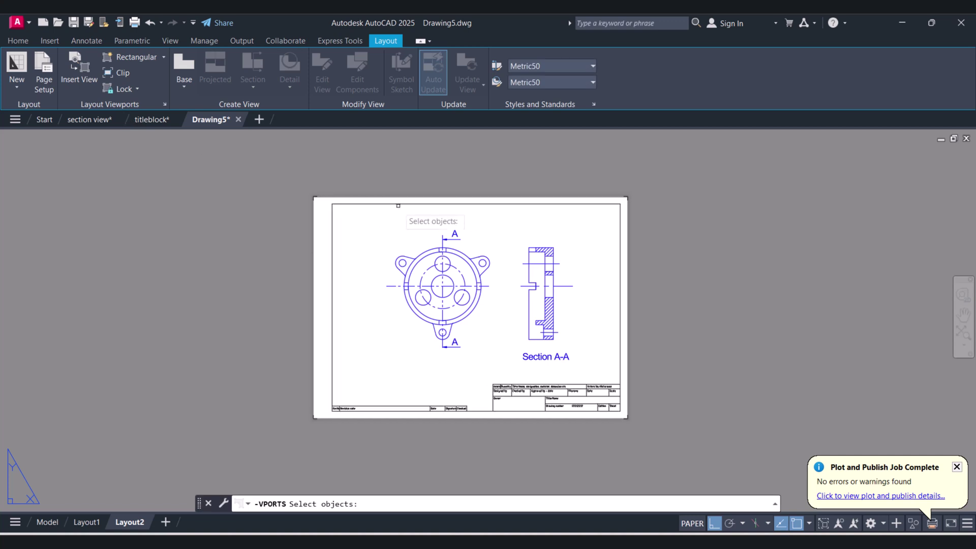
{"action": "left_click", "coordinate": [398, 226]}
{"action": "key", "text": "Return"}
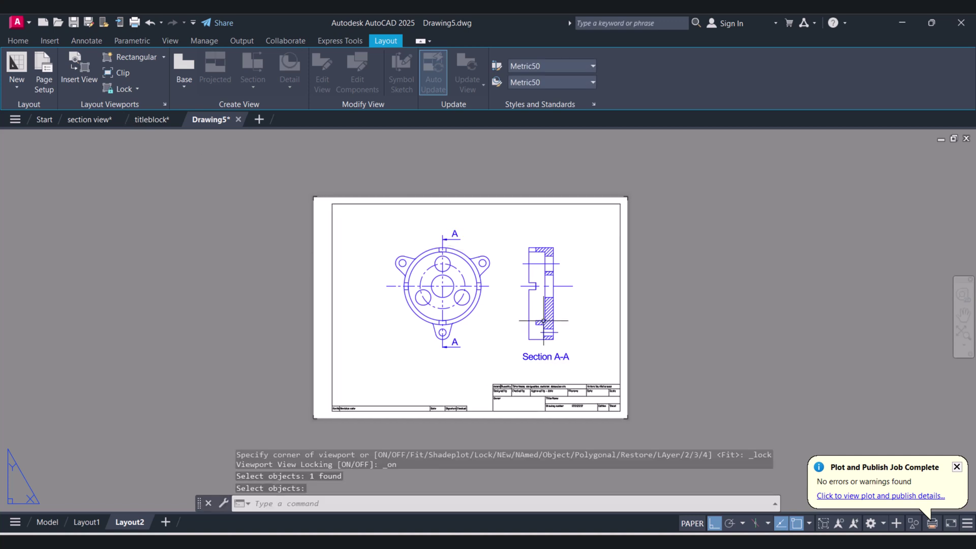
{"action": "left_click", "coordinate": [473, 275]}
{"action": "key", "text": "Escape"}
{"action": "scroll", "coordinate": [463, 320], "scroll_direction": "up", "scroll_amount": 2}
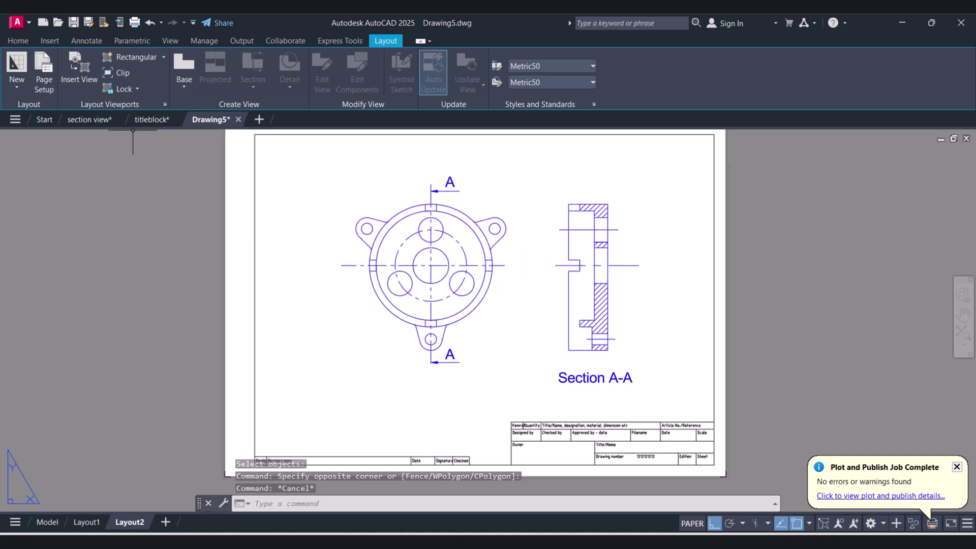
Add a diameter 22 dimension to the small top hole of the front view.
{"action": "left_click", "coordinate": [99, 43]}
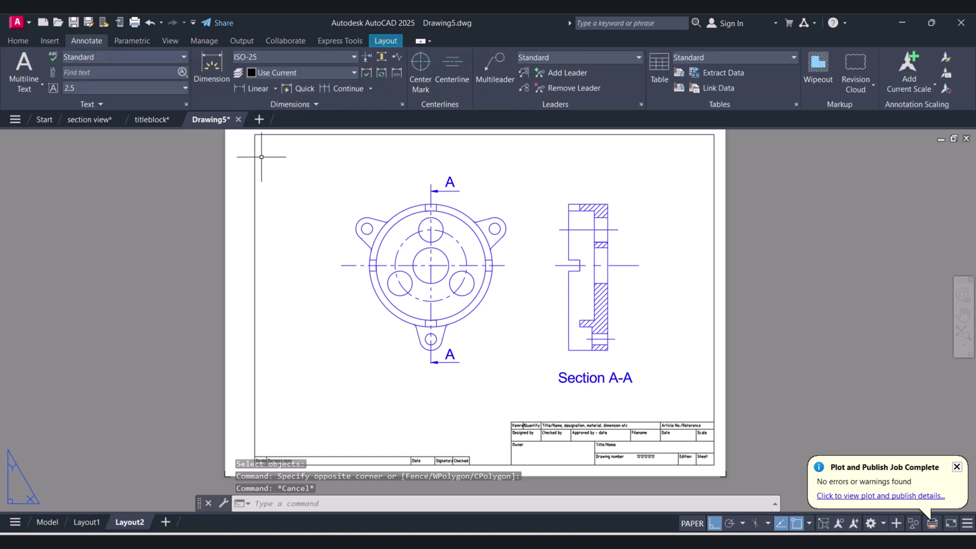
{"action": "left_click", "coordinate": [251, 88]}
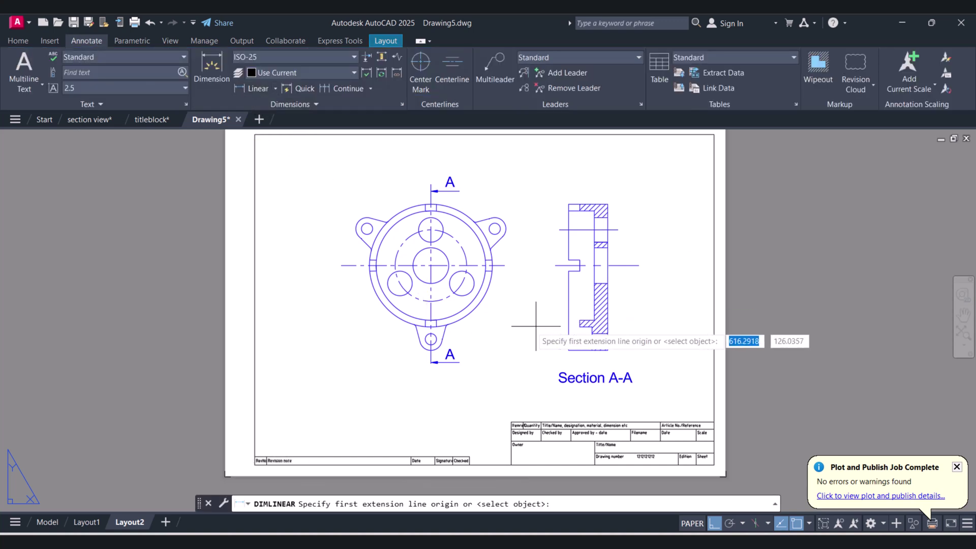
{"action": "key", "text": "Escape"}
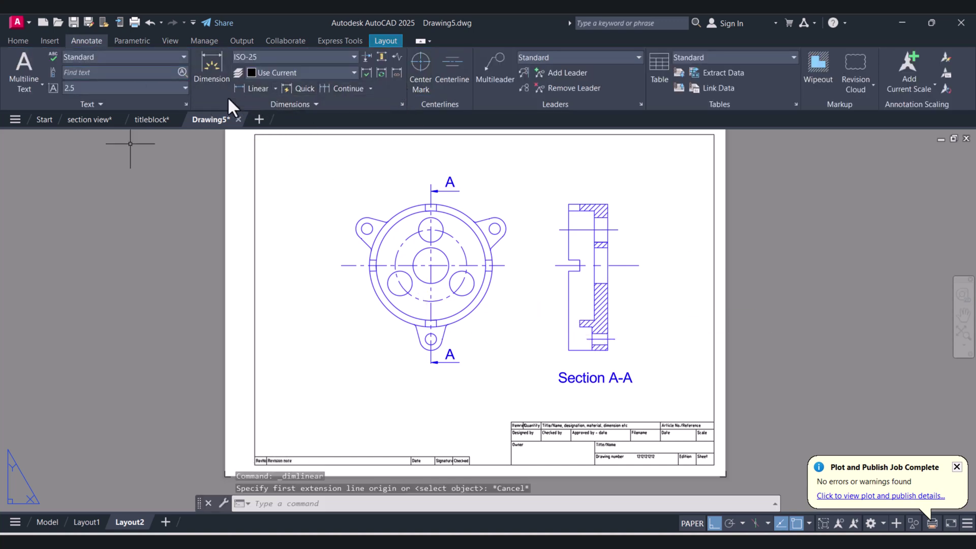
{"action": "left_click", "coordinate": [275, 90]}
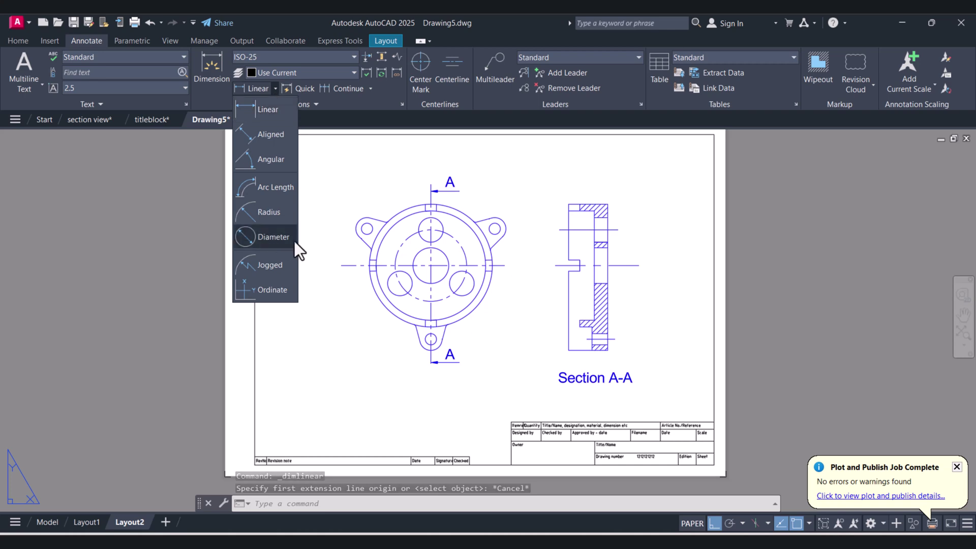
{"action": "left_click", "coordinate": [272, 235]}
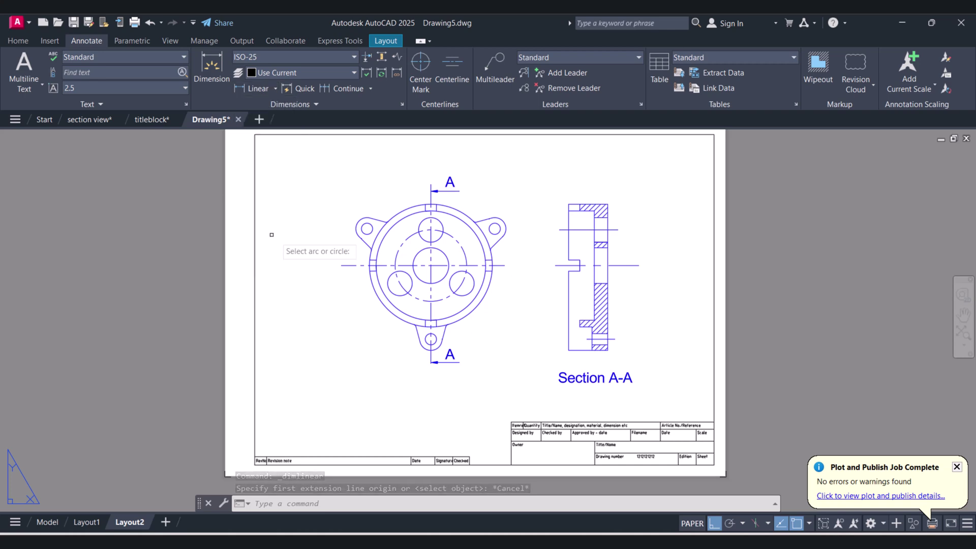
{"action": "left_click", "coordinate": [443, 233]}
{"action": "left_click", "coordinate": [485, 190]}
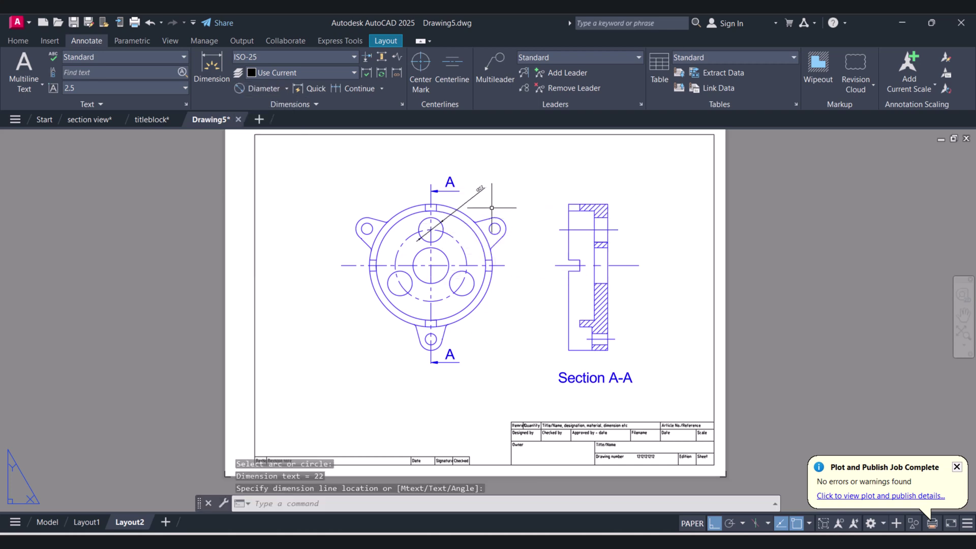
{"action": "middle_click_drag", "start_coordinate": [509, 226], "coordinate": [479, 245]}
{"action": "scroll", "coordinate": [450, 215], "scroll_direction": "up", "scroll_amount": 4}
{"action": "scroll", "coordinate": [463, 226], "scroll_direction": "down", "scroll_amount": 6}
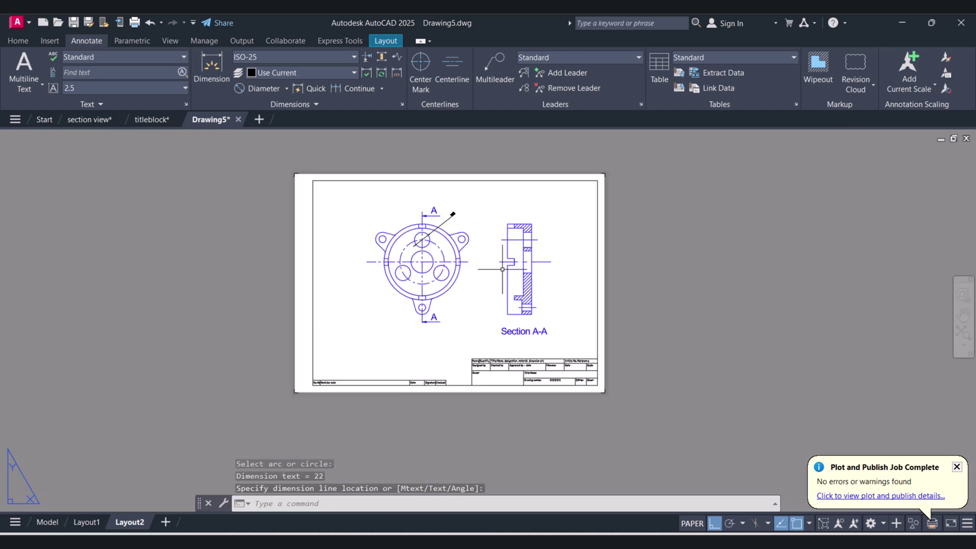
{"action": "scroll", "coordinate": [507, 280], "scroll_direction": "up", "scroll_amount": 4}
Add a 35 linear dimension across the bottom of Section A-A.
{"action": "left_click", "coordinate": [285, 88]}
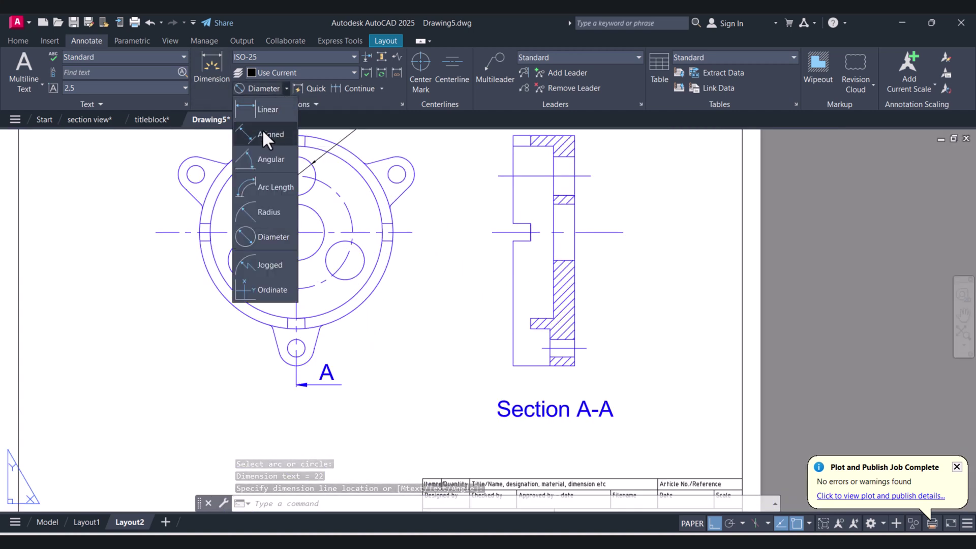
{"action": "left_click", "coordinate": [262, 111]}
{"action": "left_click", "coordinate": [513, 365]}
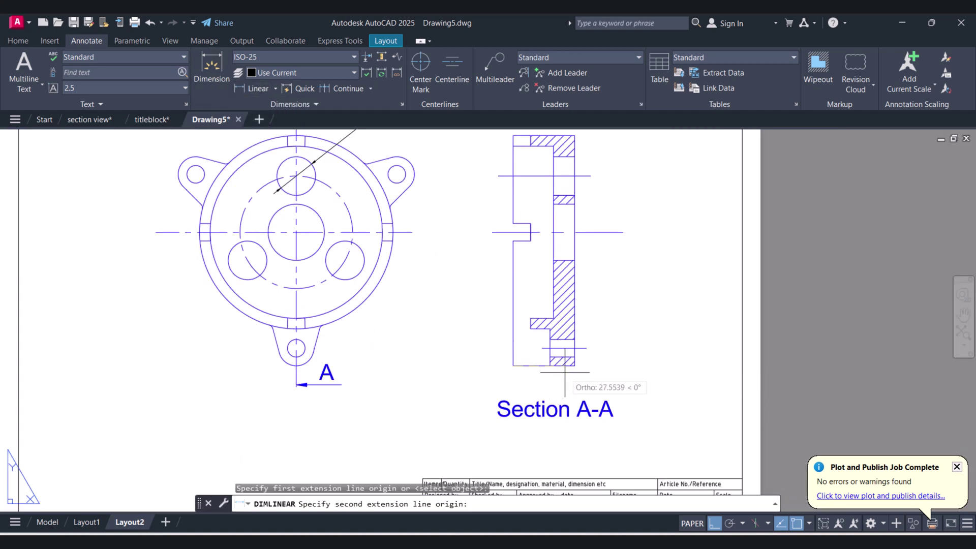
{"action": "left_click", "coordinate": [574, 365]}
{"action": "left_click", "coordinate": [559, 387]}
{"action": "scroll", "coordinate": [559, 387], "scroll_direction": "down", "scroll_amount": 1}
{"action": "key", "text": "Escape"}
{"action": "scroll", "coordinate": [516, 331], "scroll_direction": "down", "scroll_amount": 4}
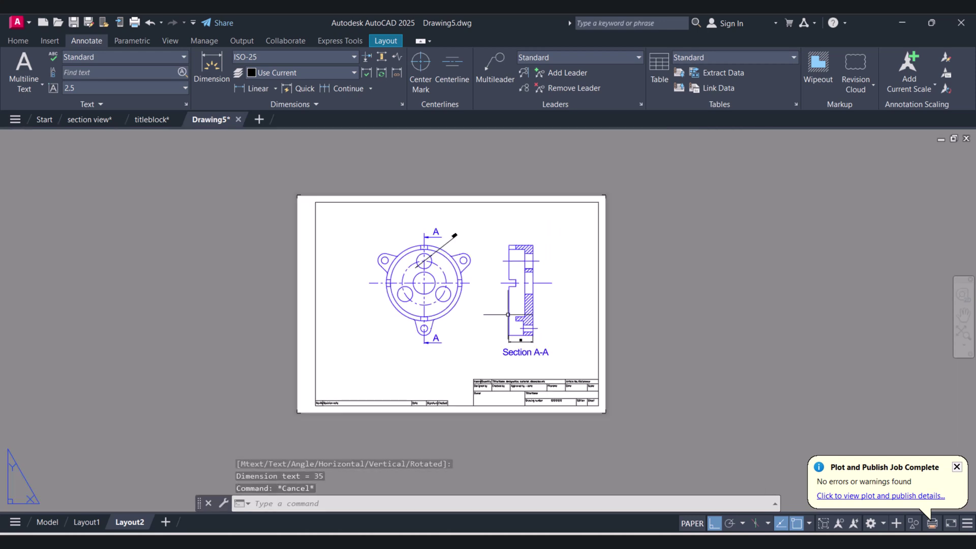
{"action": "scroll", "coordinate": [516, 331], "scroll_direction": "up", "scroll_amount": 3}
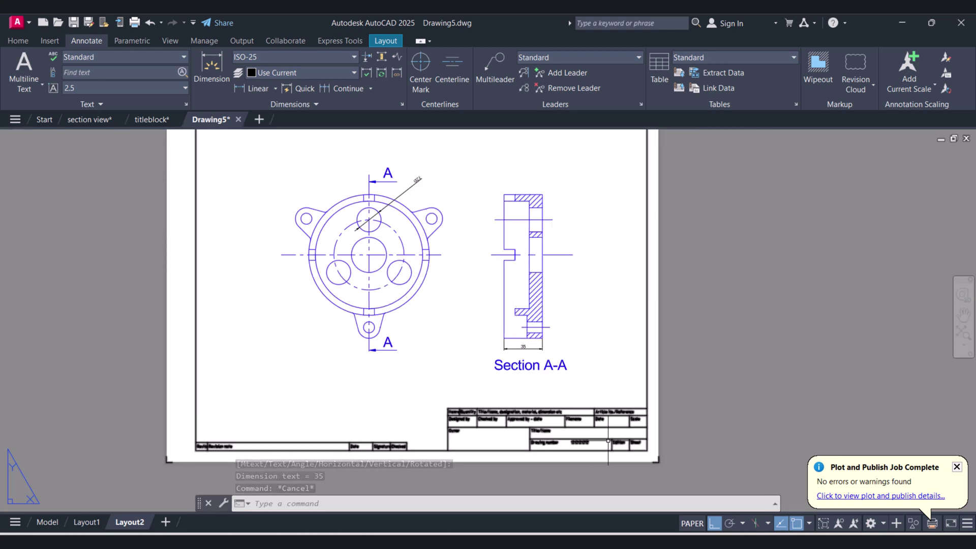
{"action": "scroll", "coordinate": [556, 451], "scroll_direction": "up", "scroll_amount": 3}
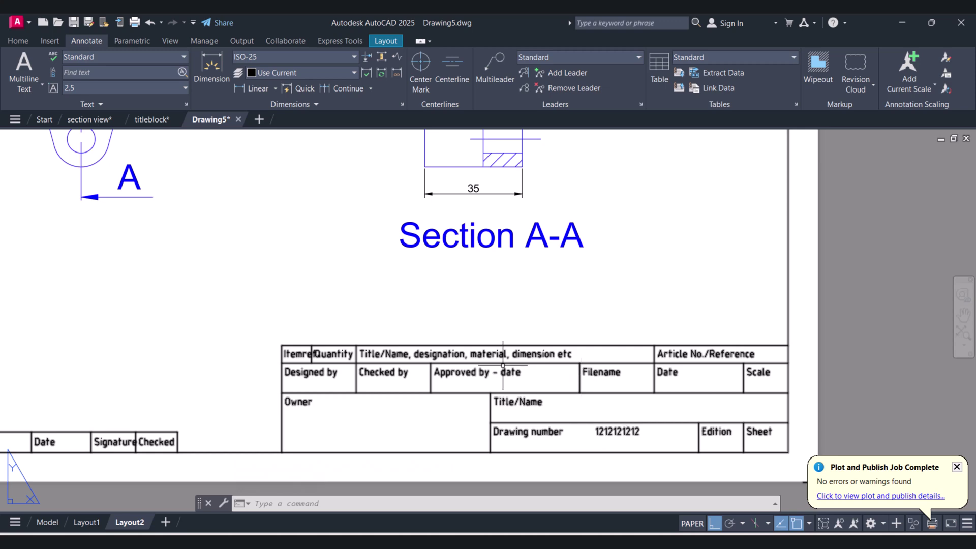
{"action": "scroll", "coordinate": [605, 379], "scroll_direction": "down", "scroll_amount": 4}
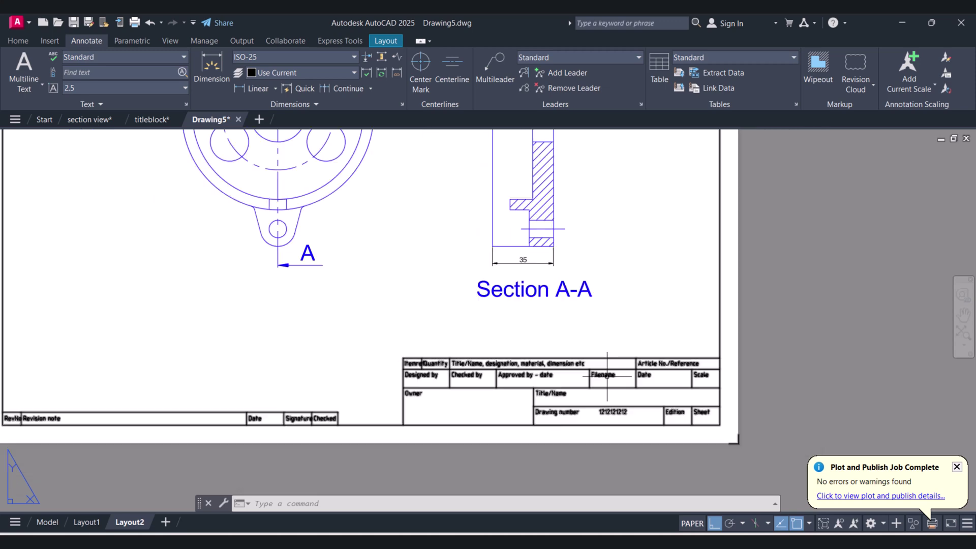
{"action": "scroll", "coordinate": [650, 205], "scroll_direction": "up", "scroll_amount": 4}
{"action": "scroll", "coordinate": [651, 206], "scroll_direction": "down", "scroll_amount": 4}
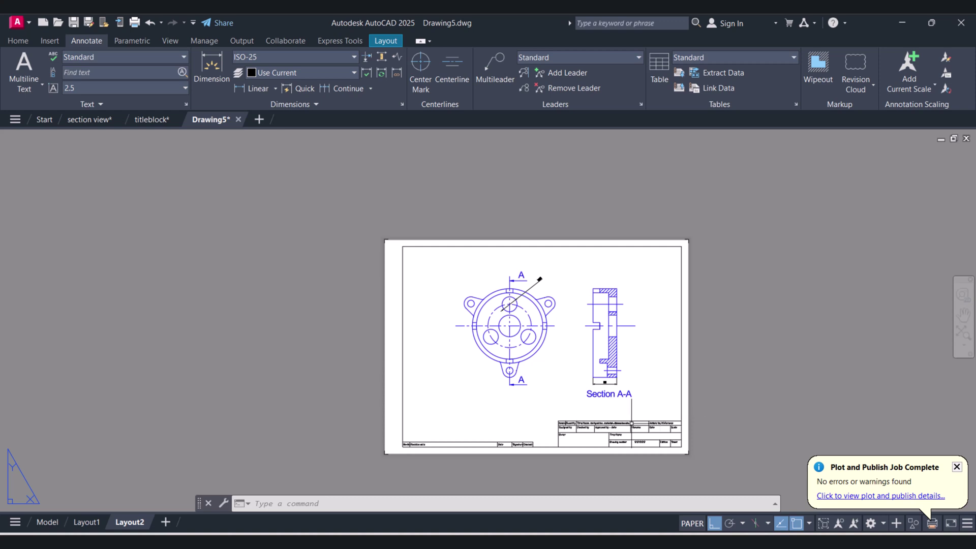
{"action": "scroll", "coordinate": [631, 423], "scroll_direction": "up", "scroll_amount": 4}
{"action": "scroll", "coordinate": [643, 407], "scroll_direction": "down", "scroll_amount": 4}
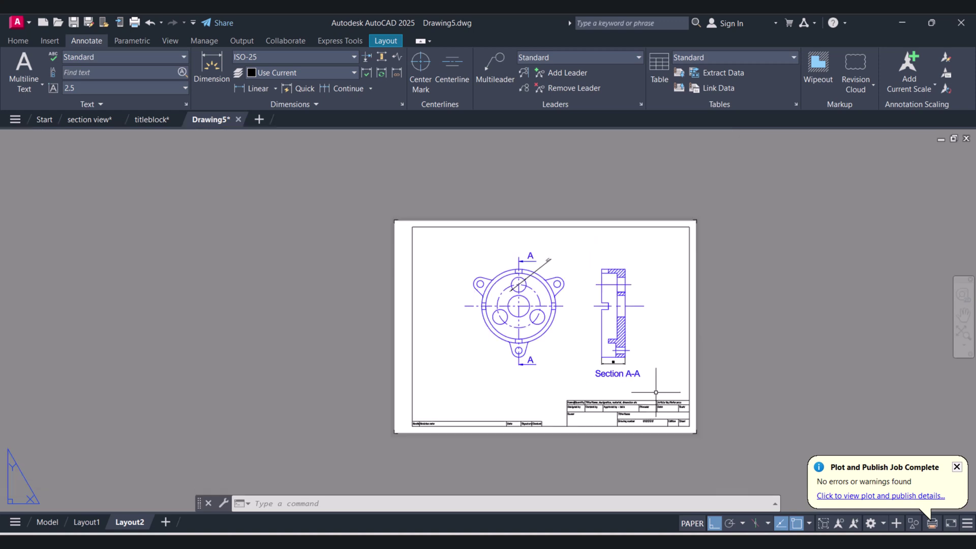